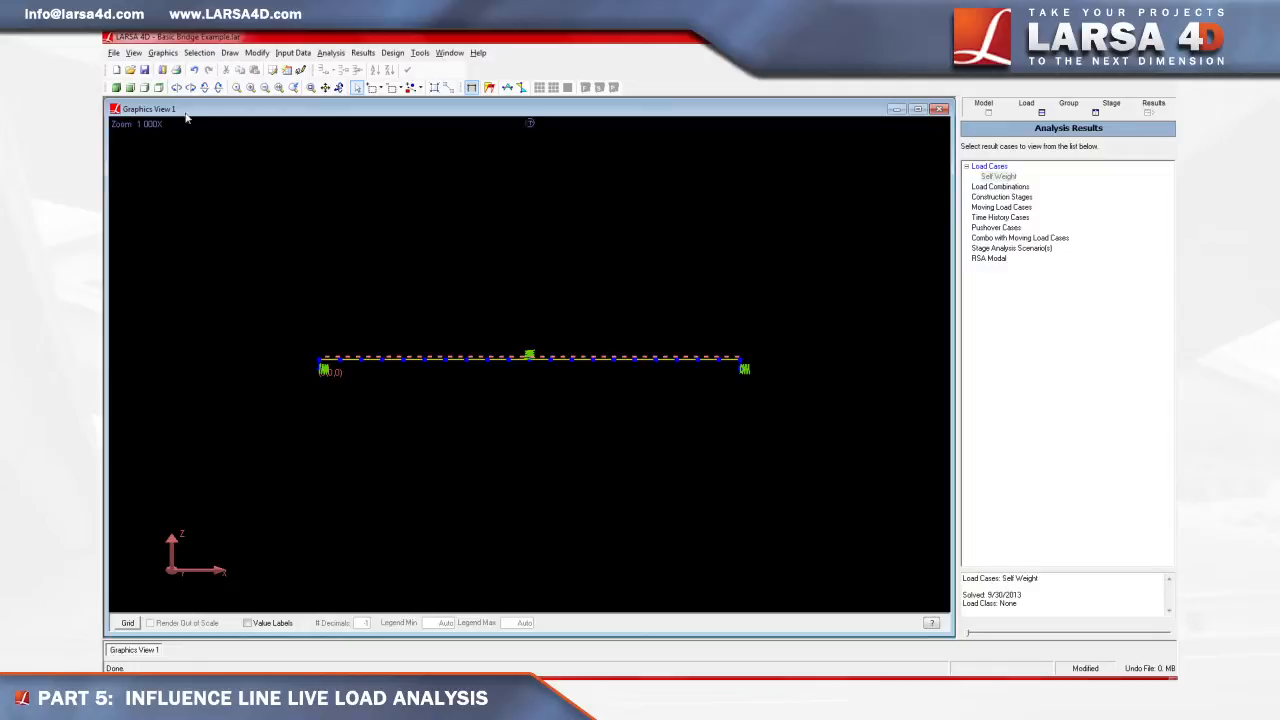
Check in the graphics display options whether lanes and surfaces are set to be shown.
{"action": "left_click", "coordinate": [165, 53]}
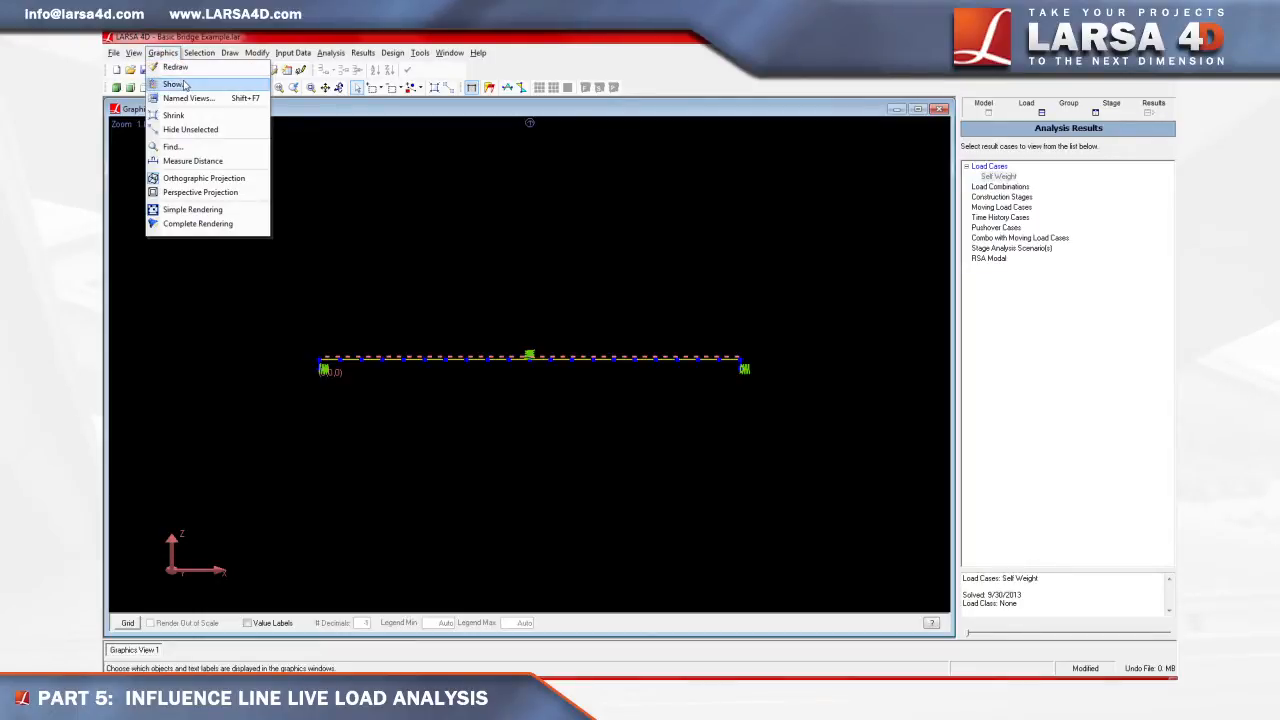
{"action": "left_click", "coordinate": [172, 84]}
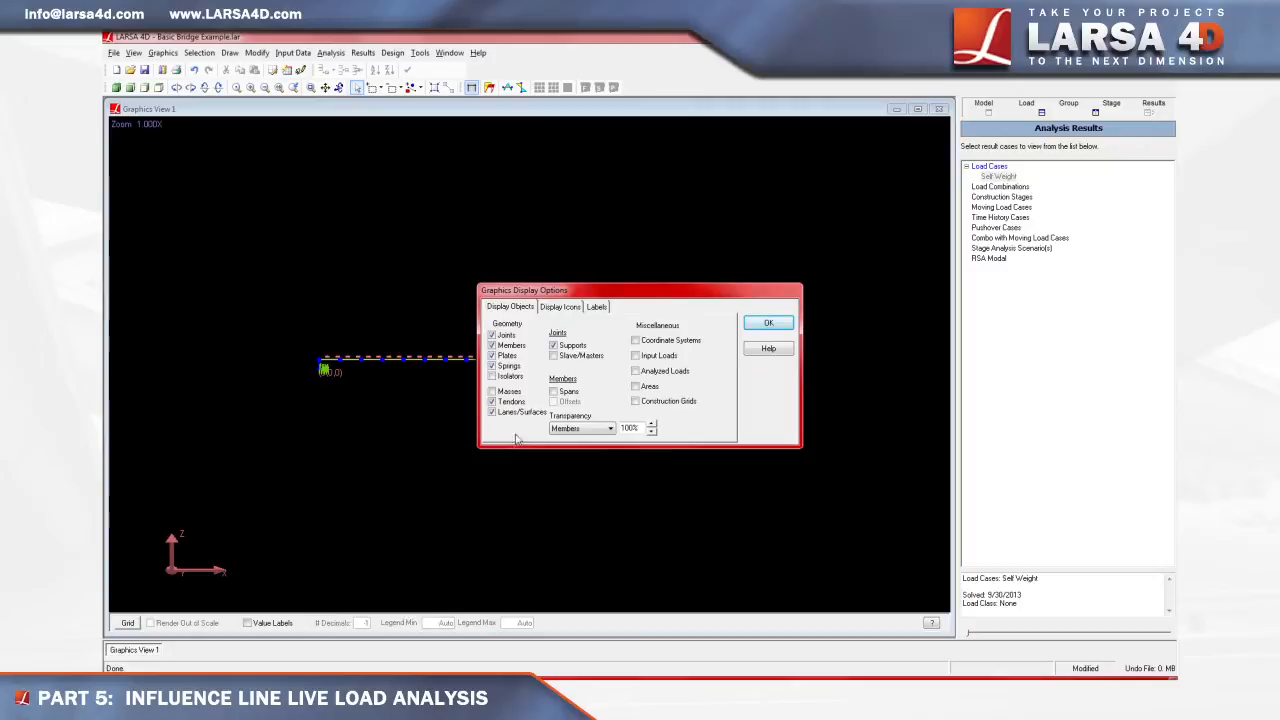
{"action": "left_click", "coordinate": [768, 323]}
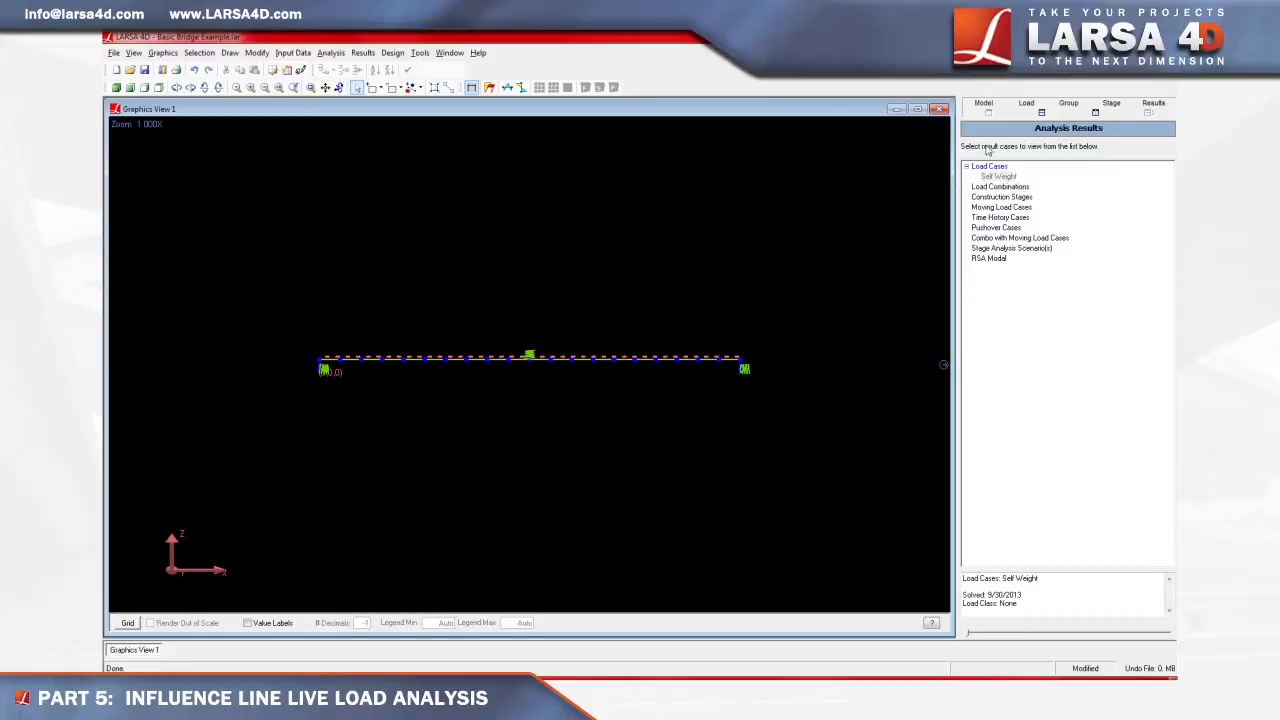
Rename the existing lane in the model's Lanes/Surfaces data as Right Lane.
{"action": "left_click", "coordinate": [985, 105]}
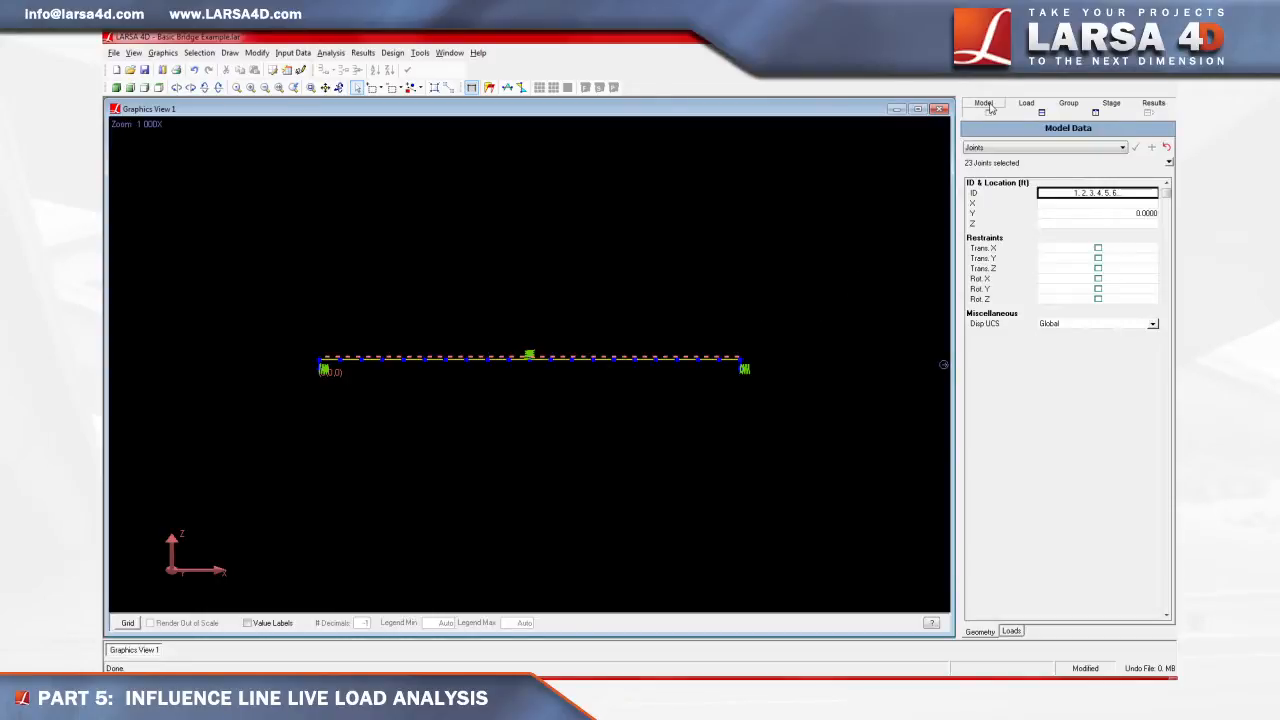
{"action": "left_click", "coordinate": [1012, 148]}
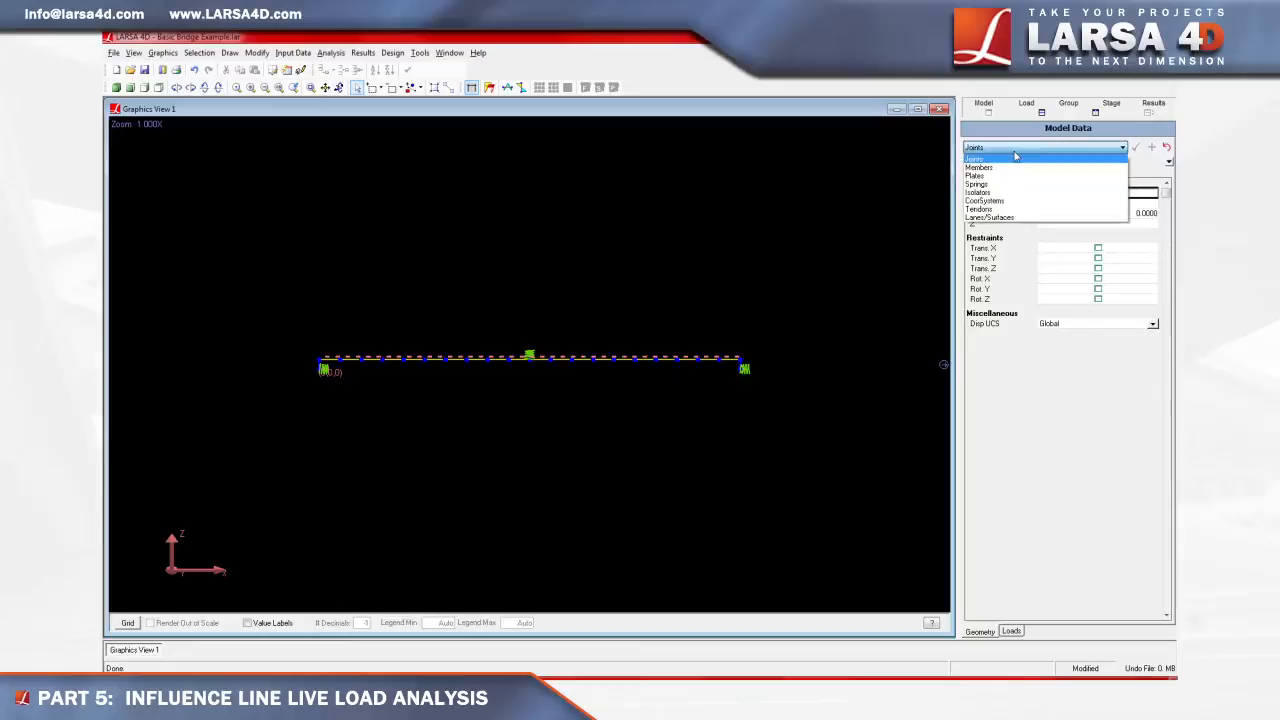
{"action": "left_click", "coordinate": [1027, 218]}
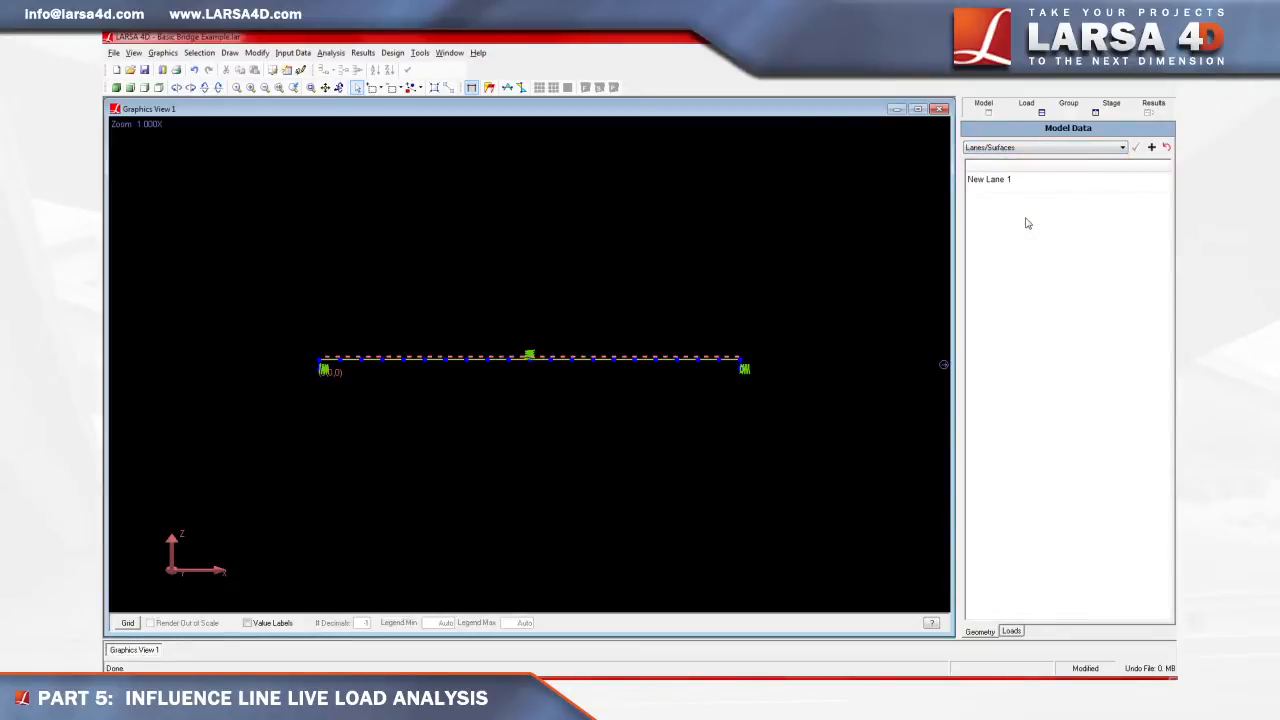
{"action": "right_click", "coordinate": [1031, 187]}
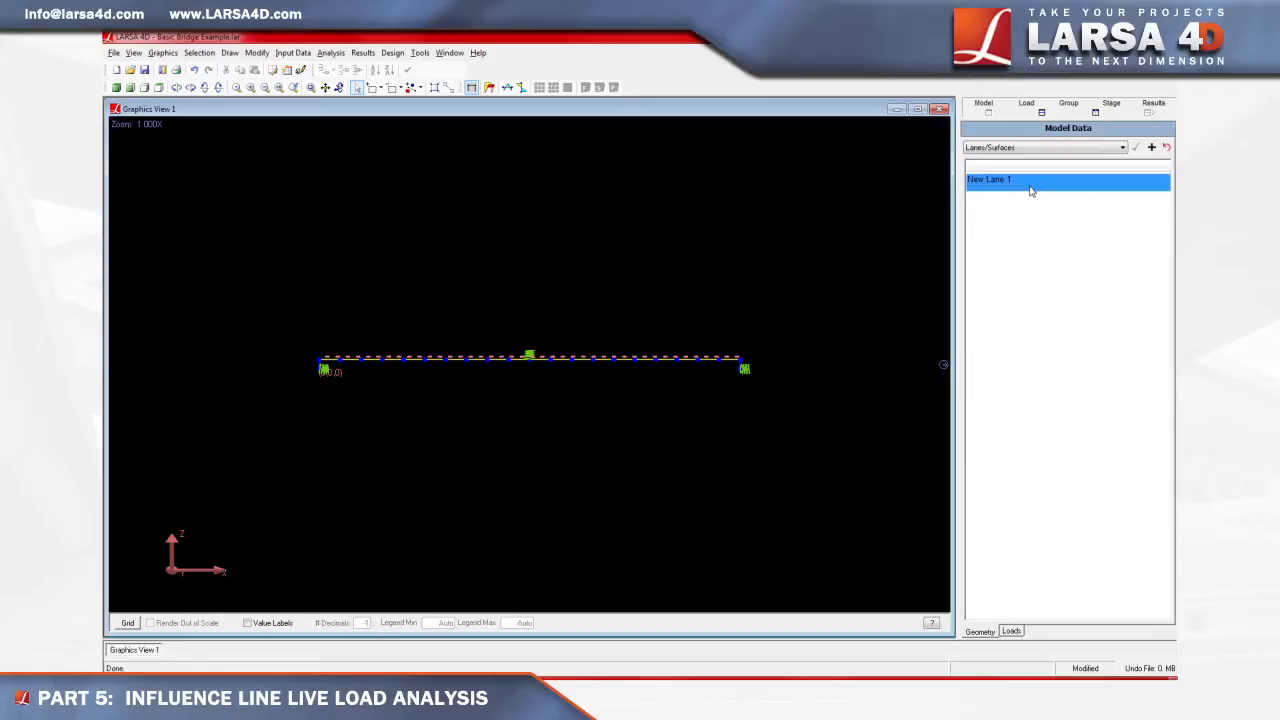
{"action": "left_click", "coordinate": [1035, 193]}
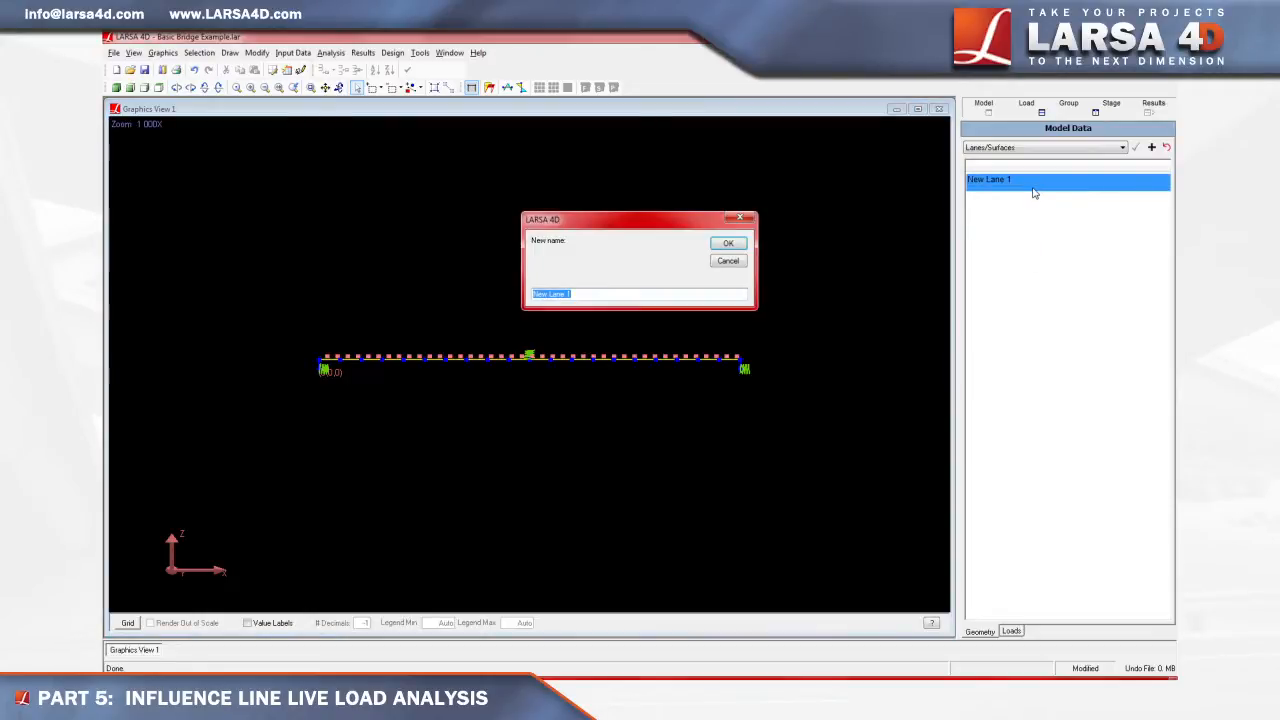
{"action": "type", "text": "Right Lane"}
{"action": "key", "text": "Return"}
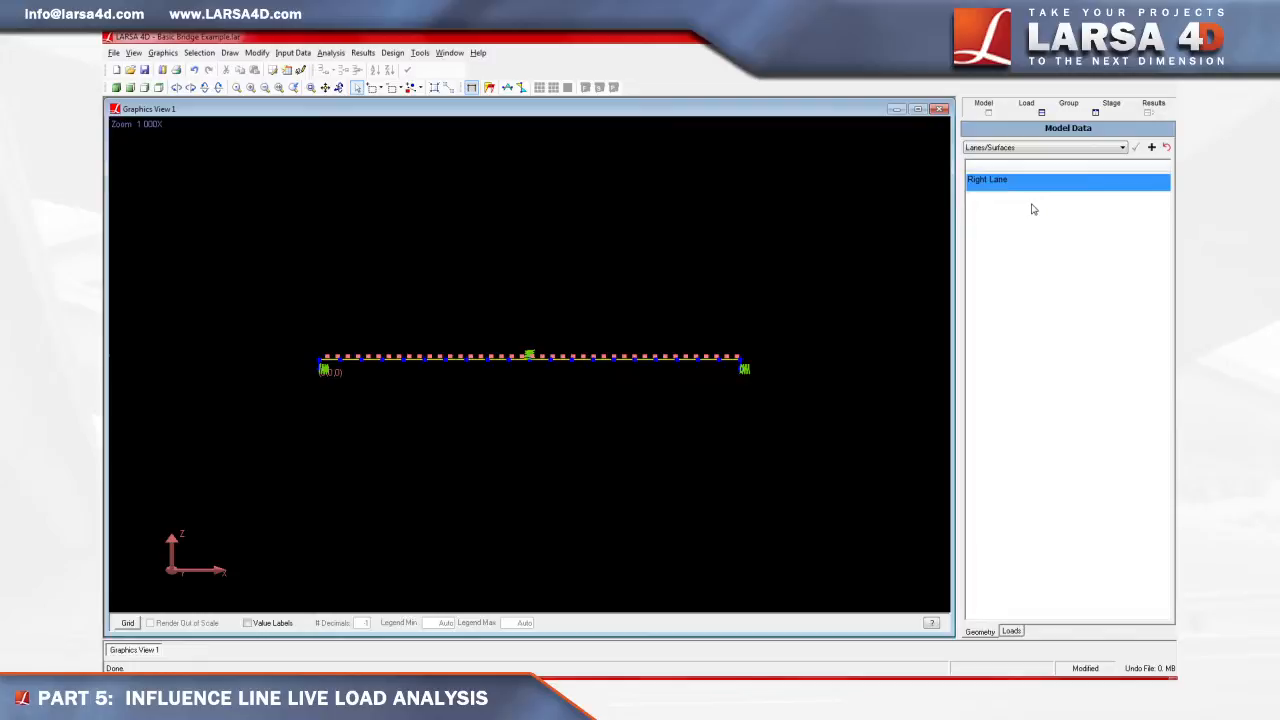
Edit the path of Right Lane and set Offset Z to 72 in for all its points.
{"action": "right_click", "coordinate": [1044, 186]}
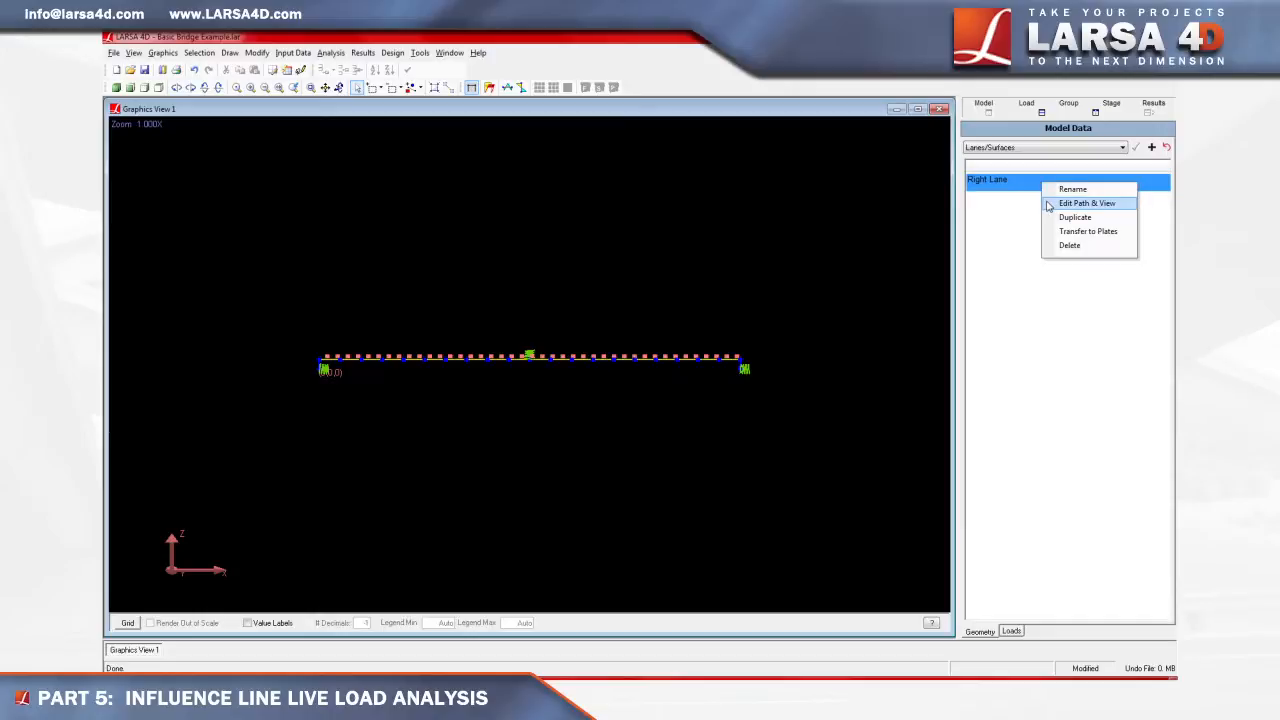
{"action": "left_click", "coordinate": [1048, 204]}
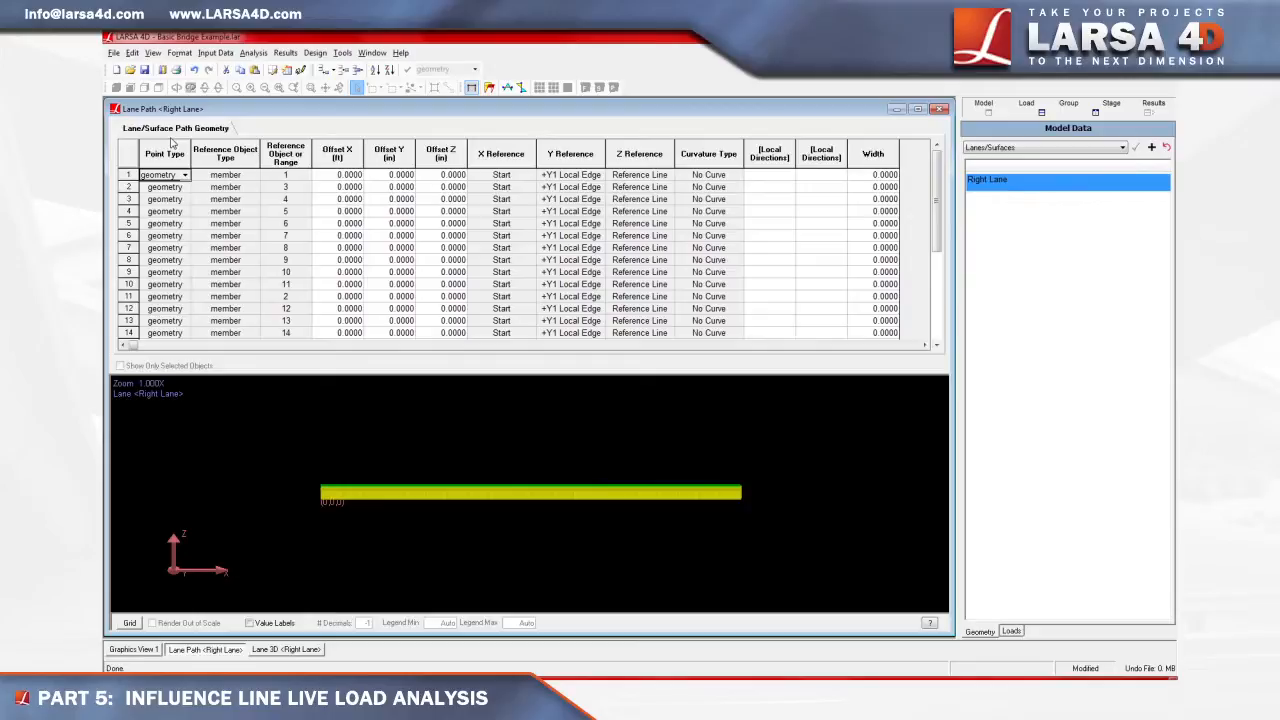
{"action": "left_click", "coordinate": [431, 158]}
{"action": "left_click", "coordinate": [434, 68]}
{"action": "type", "text": "72"}
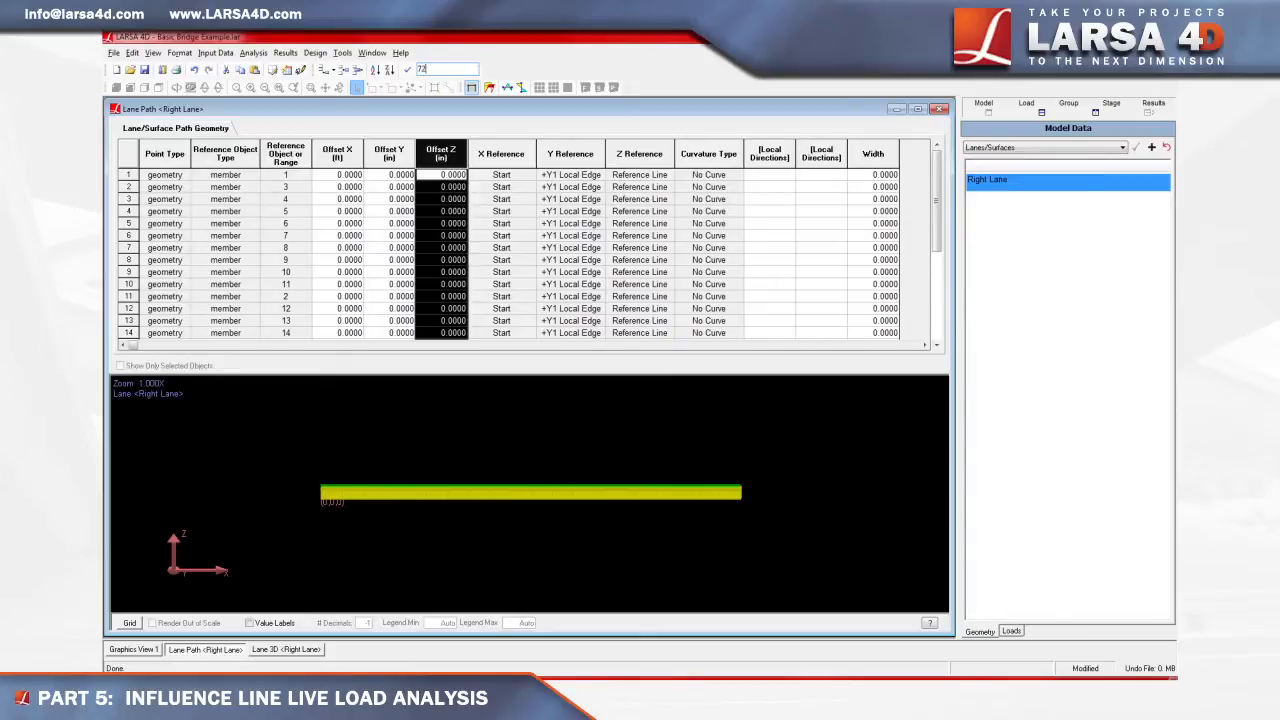
{"action": "key", "text": "Return"}
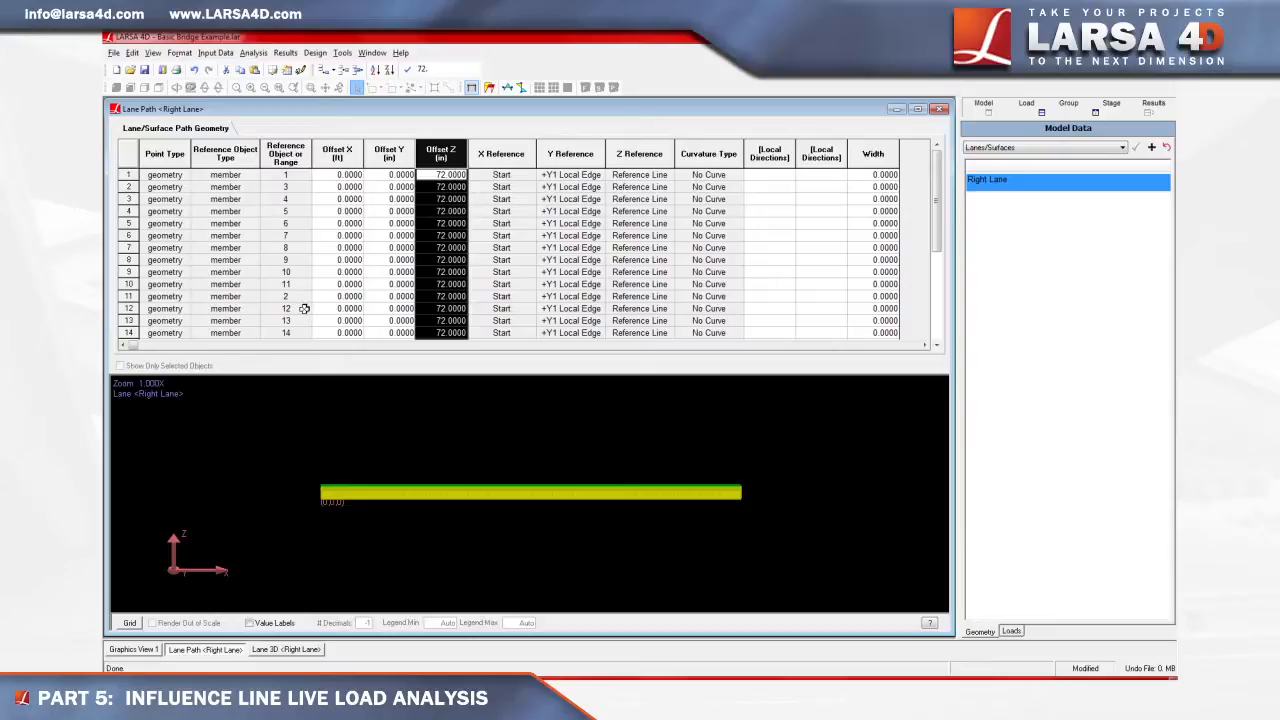
Insert a span mark point as row 12 of the Right Lane path, before the member 12 point, and close the path.
{"action": "left_click", "coordinate": [304, 308]}
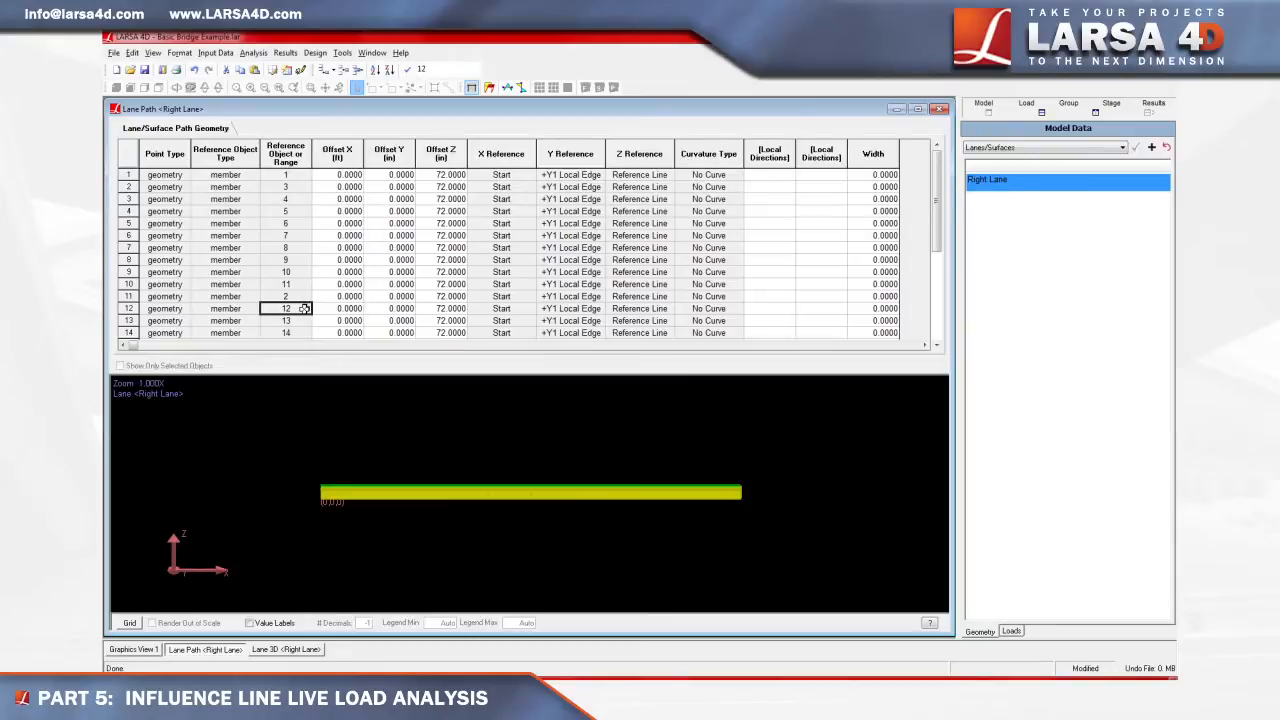
{"action": "left_click", "coordinate": [341, 79]}
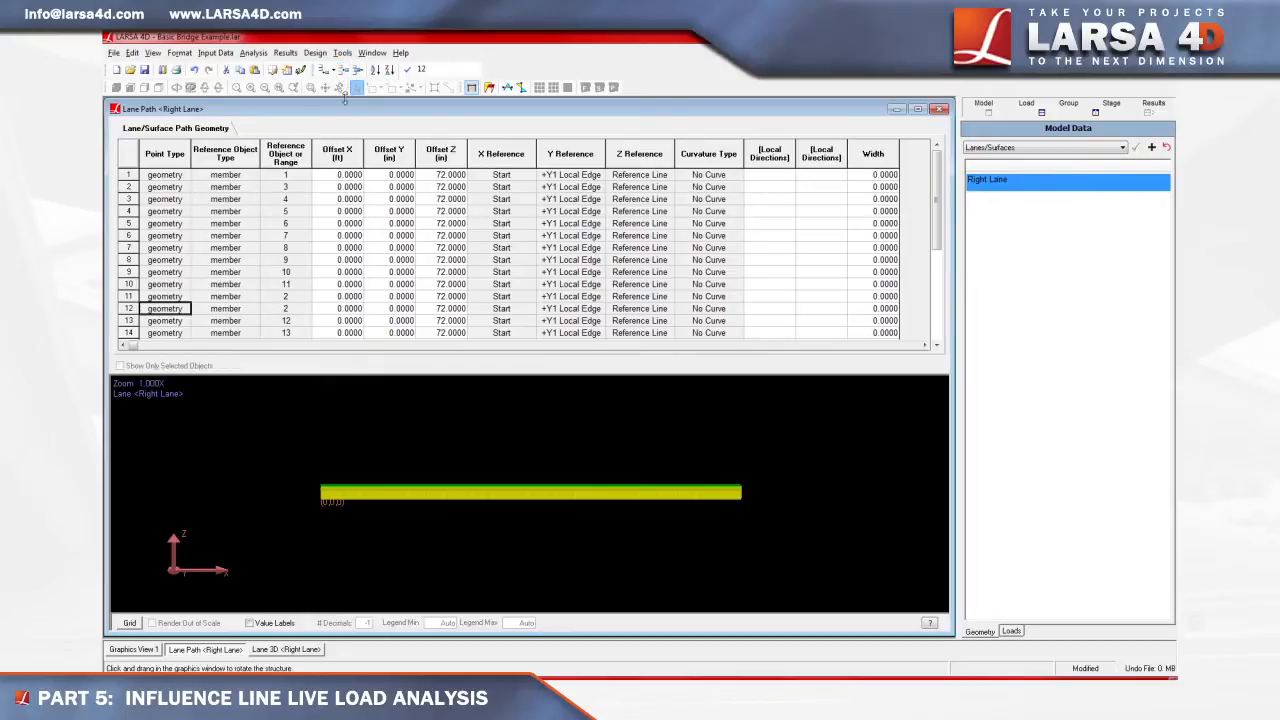
{"action": "left_click", "coordinate": [186, 309]}
{"action": "left_click", "coordinate": [185, 309]}
{"action": "left_click", "coordinate": [184, 340]}
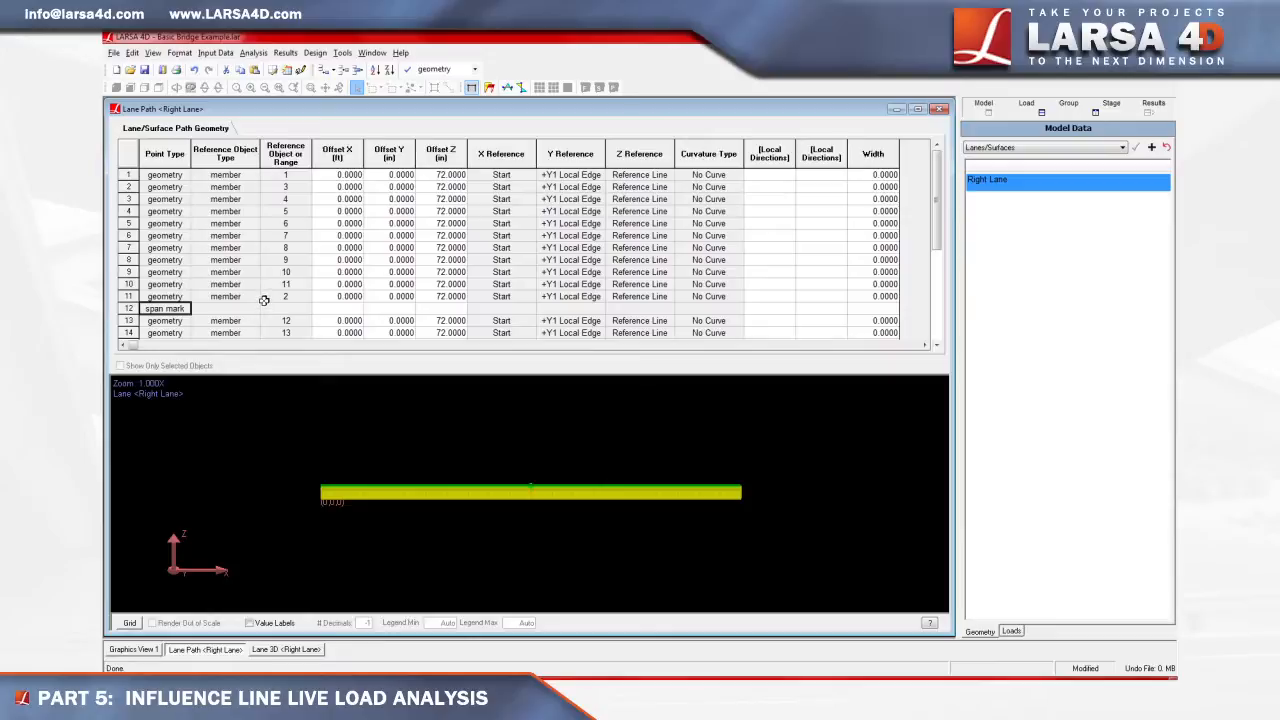
{"action": "left_click", "coordinate": [940, 109]}
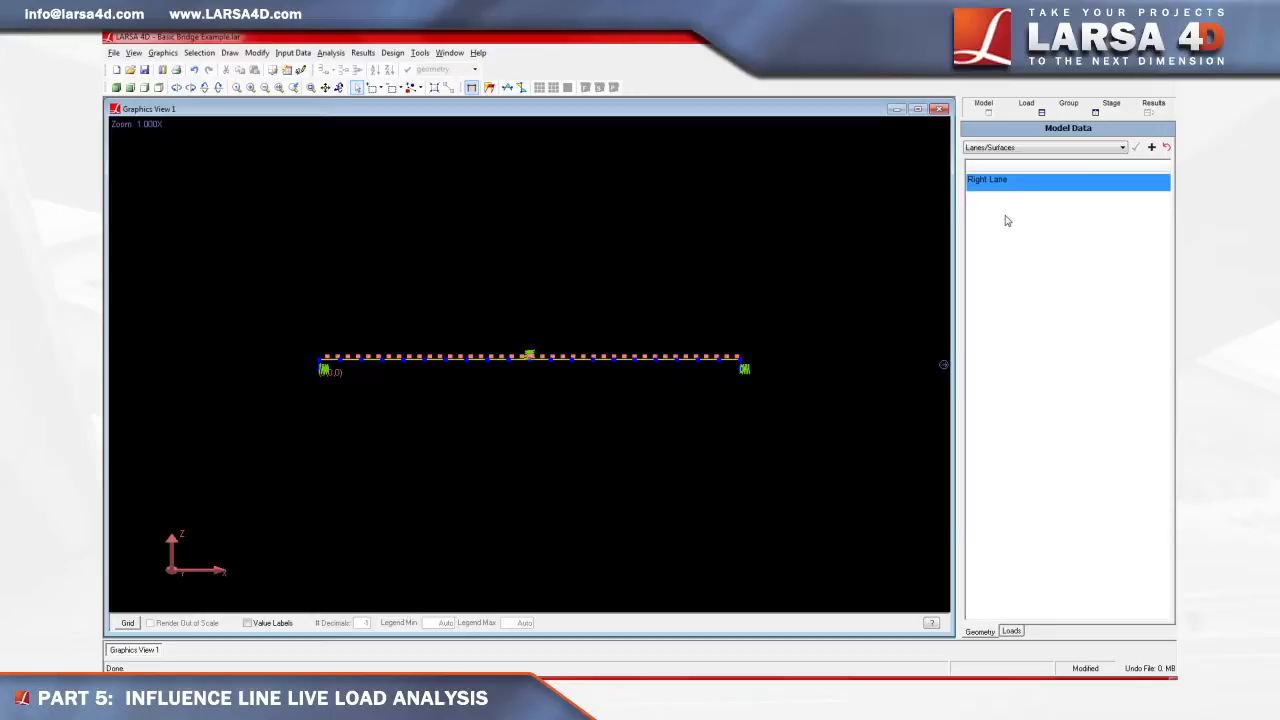
Duplicate Right Lane and rename the copy as Left Lane.
{"action": "right_click", "coordinate": [1021, 184]}
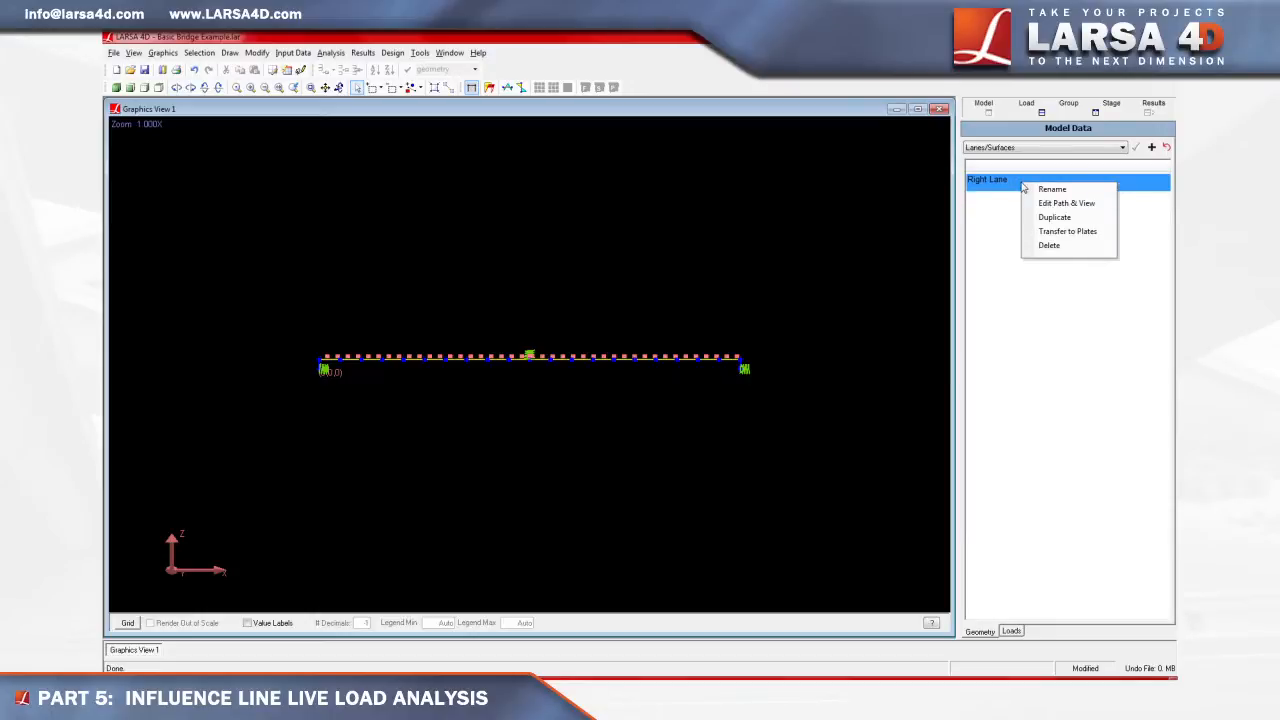
{"action": "left_click", "coordinate": [1025, 219]}
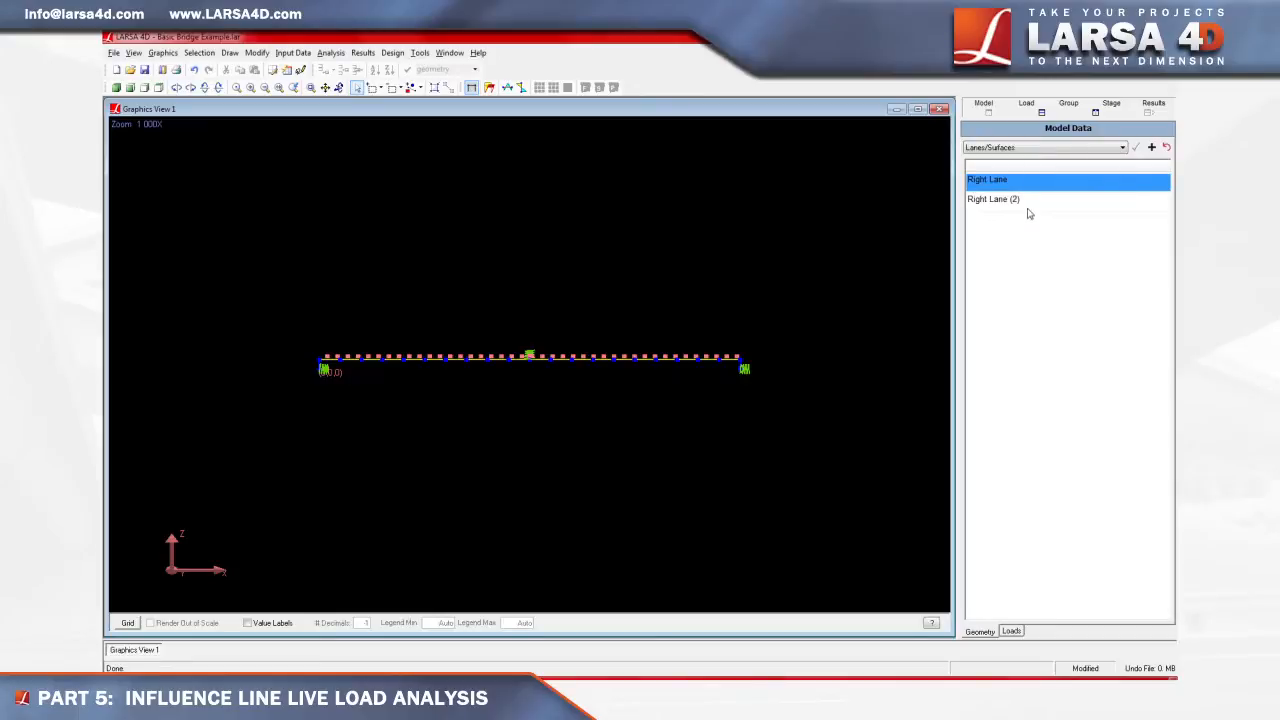
{"action": "right_click", "coordinate": [1030, 206]}
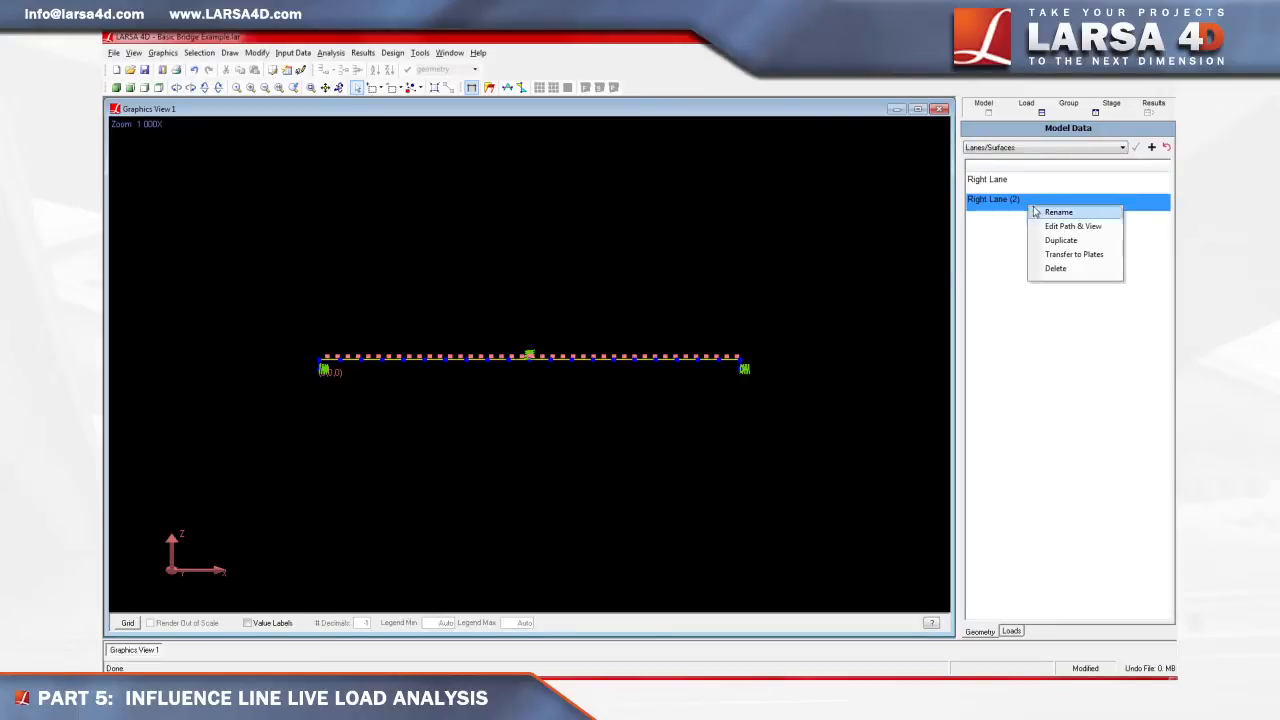
{"action": "left_click", "coordinate": [1040, 212]}
{"action": "type", "text": "Left Lane"}
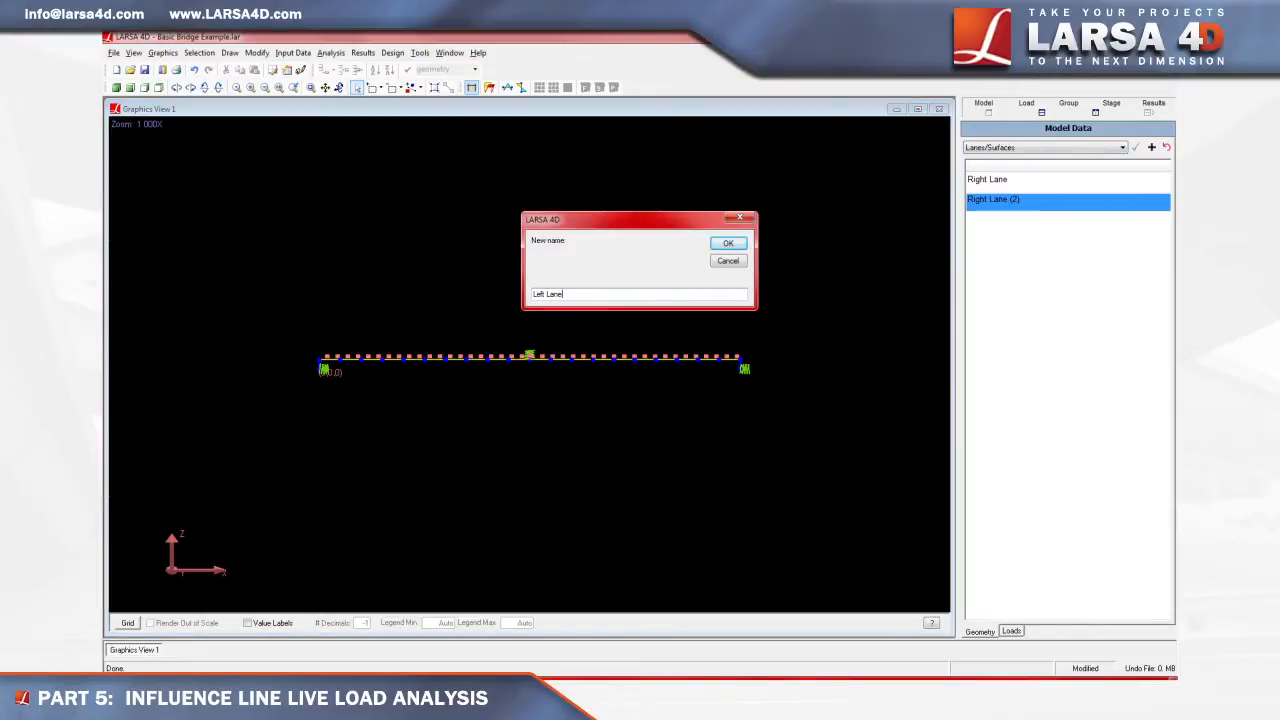
{"action": "key", "text": "Return"}
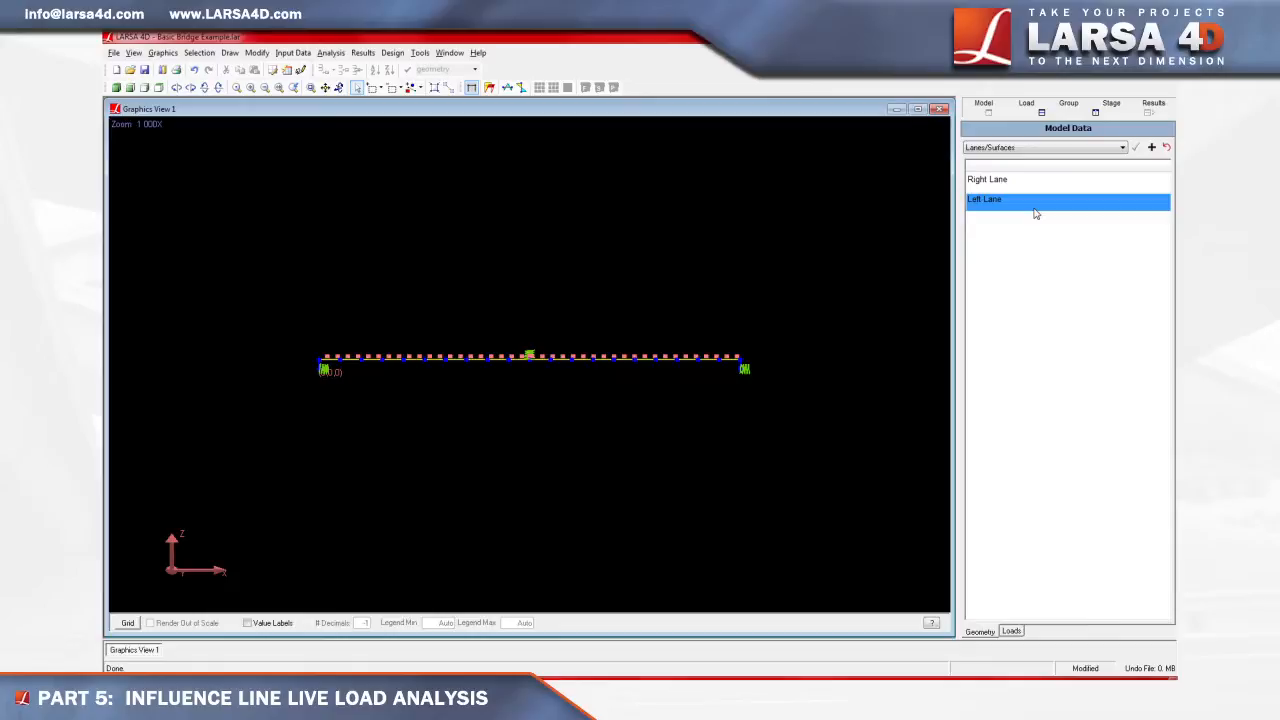
Edit the path of Left Lane, setting Offset Z to -72 in for all its points, and close the path.
{"action": "right_click", "coordinate": [1035, 214]}
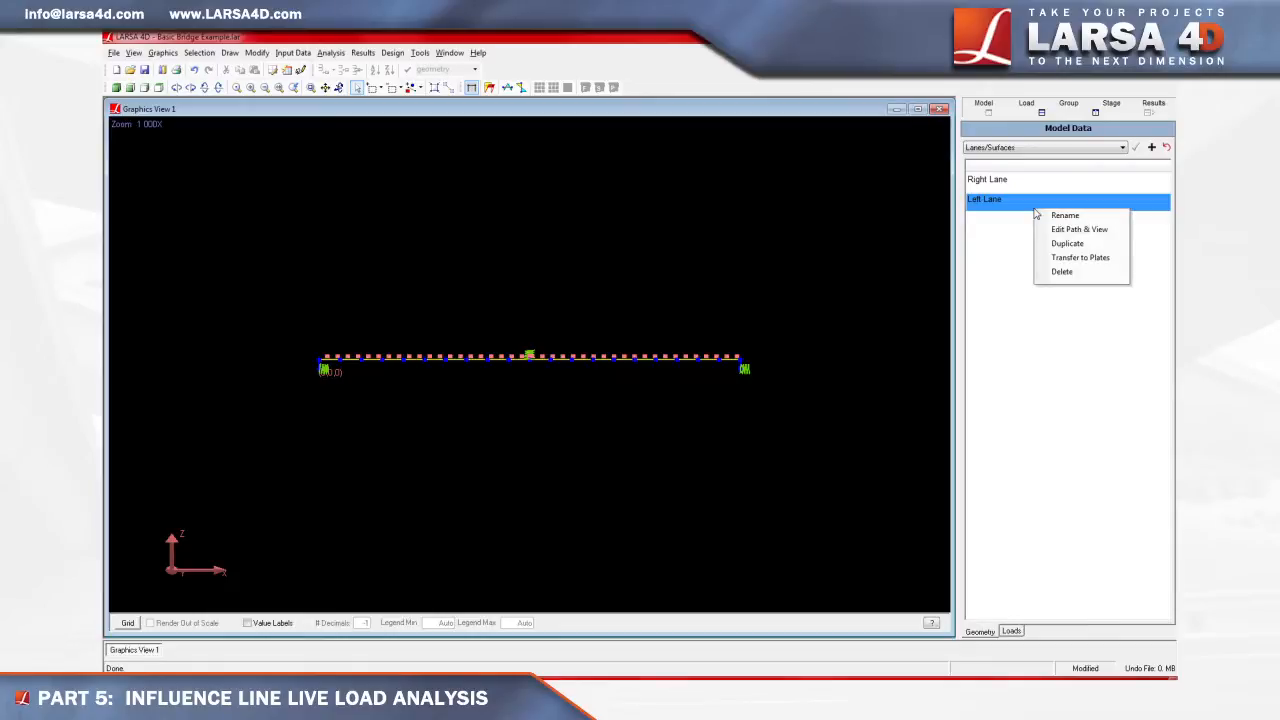
{"action": "left_click", "coordinate": [1075, 229]}
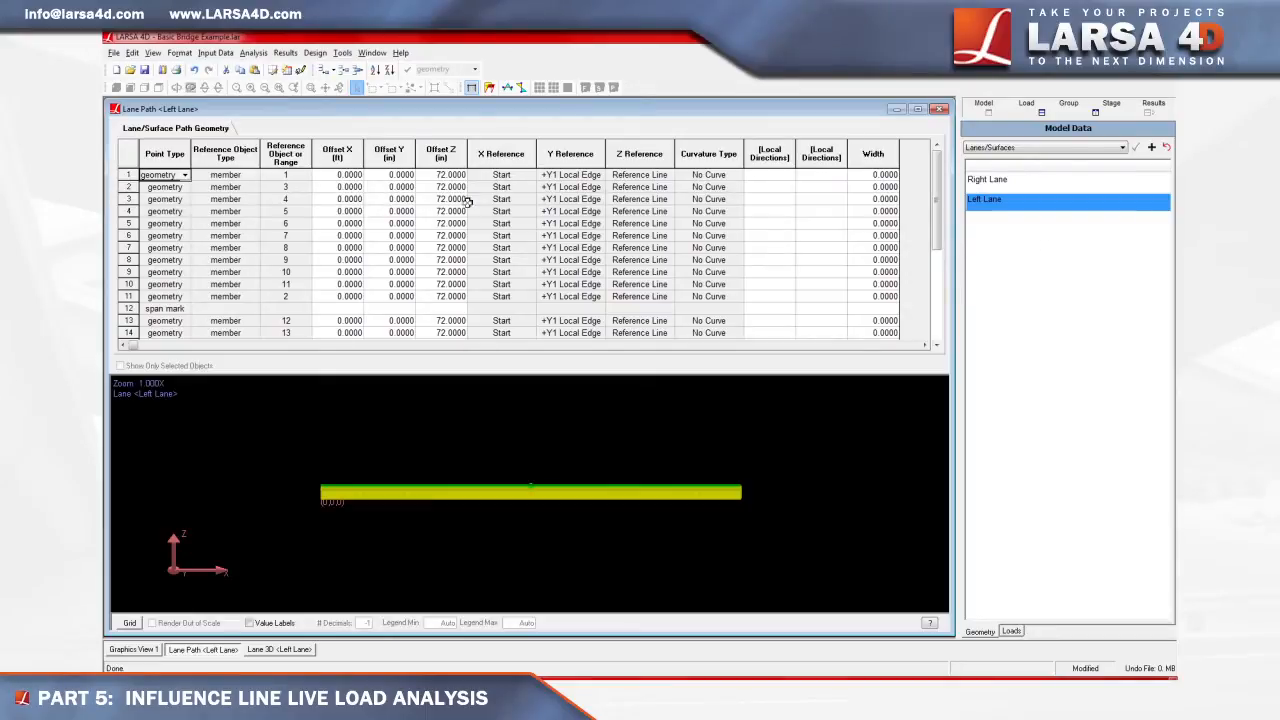
{"action": "left_click", "coordinate": [436, 160]}
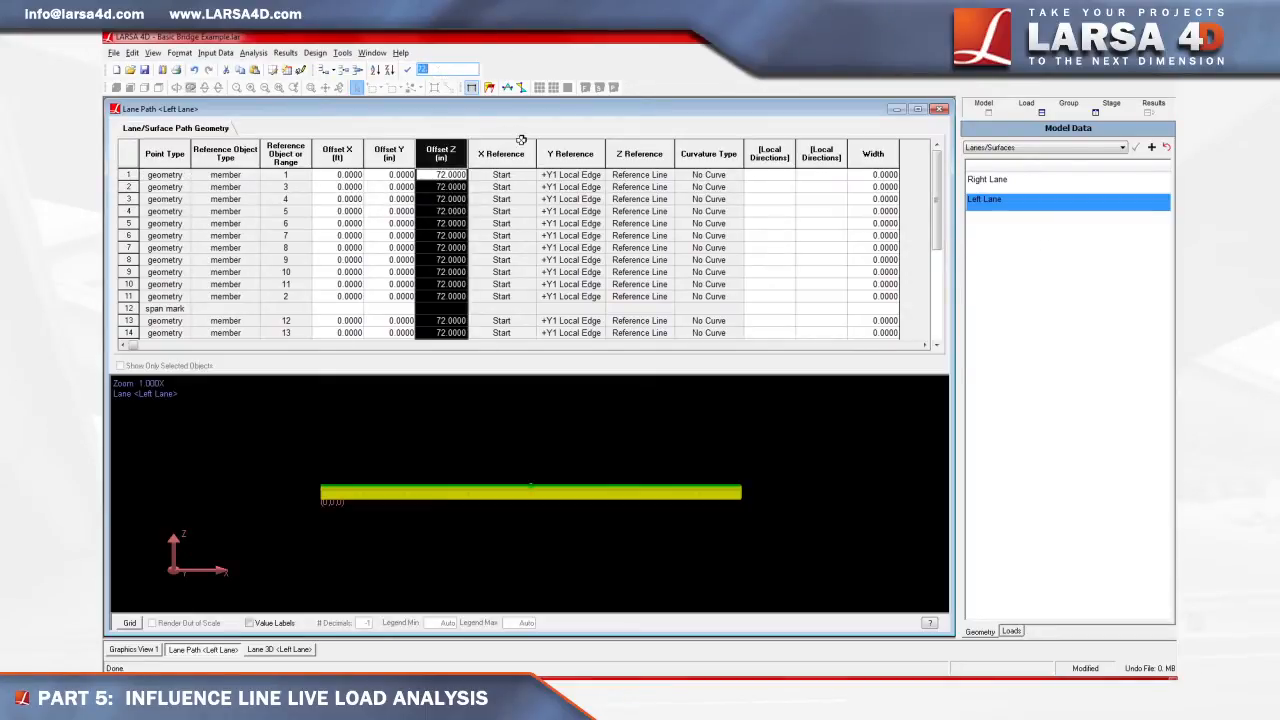
{"action": "type", "text": "-72"}
{"action": "key", "text": "Return"}
{"action": "left_click", "coordinate": [940, 109]}
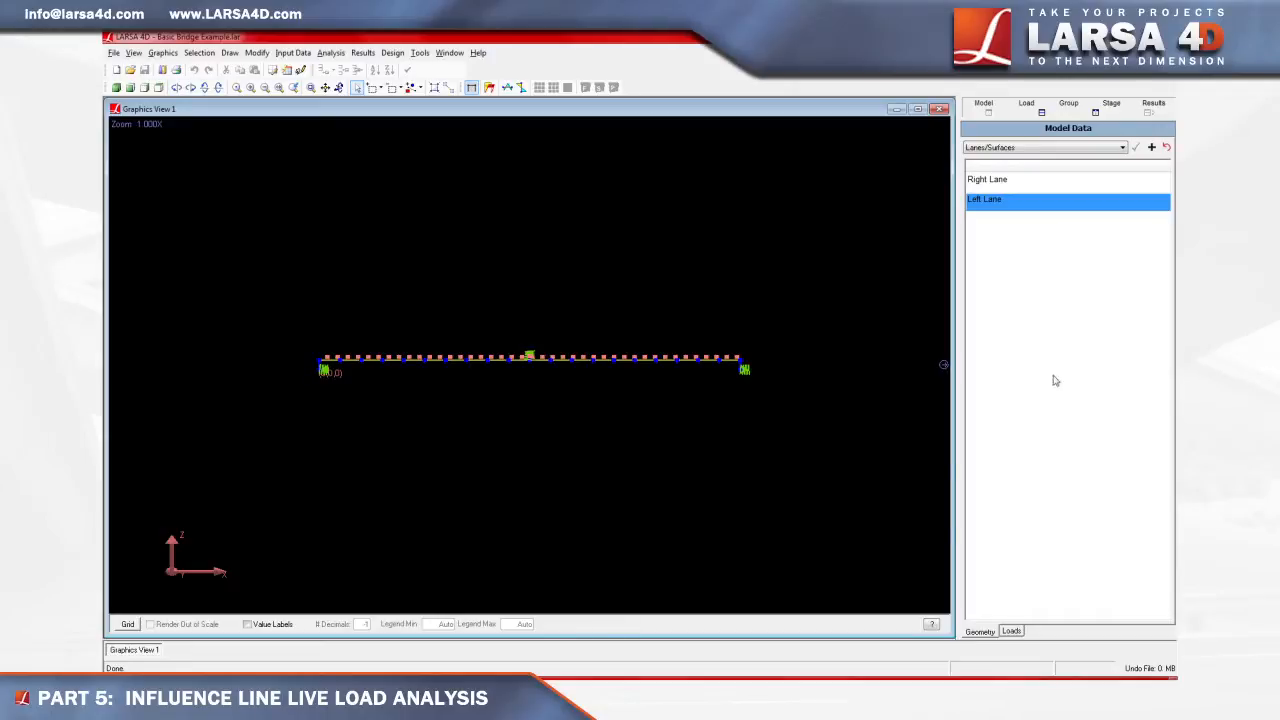
Add a load case named Influence Line Right.
{"action": "left_click", "coordinate": [1027, 104]}
{"action": "left_click", "coordinate": [993, 145]}
{"action": "right_click", "coordinate": [1007, 191]}
{"action": "left_click", "coordinate": [1012, 272]}
{"action": "type", "text": "Influence Line Right"}
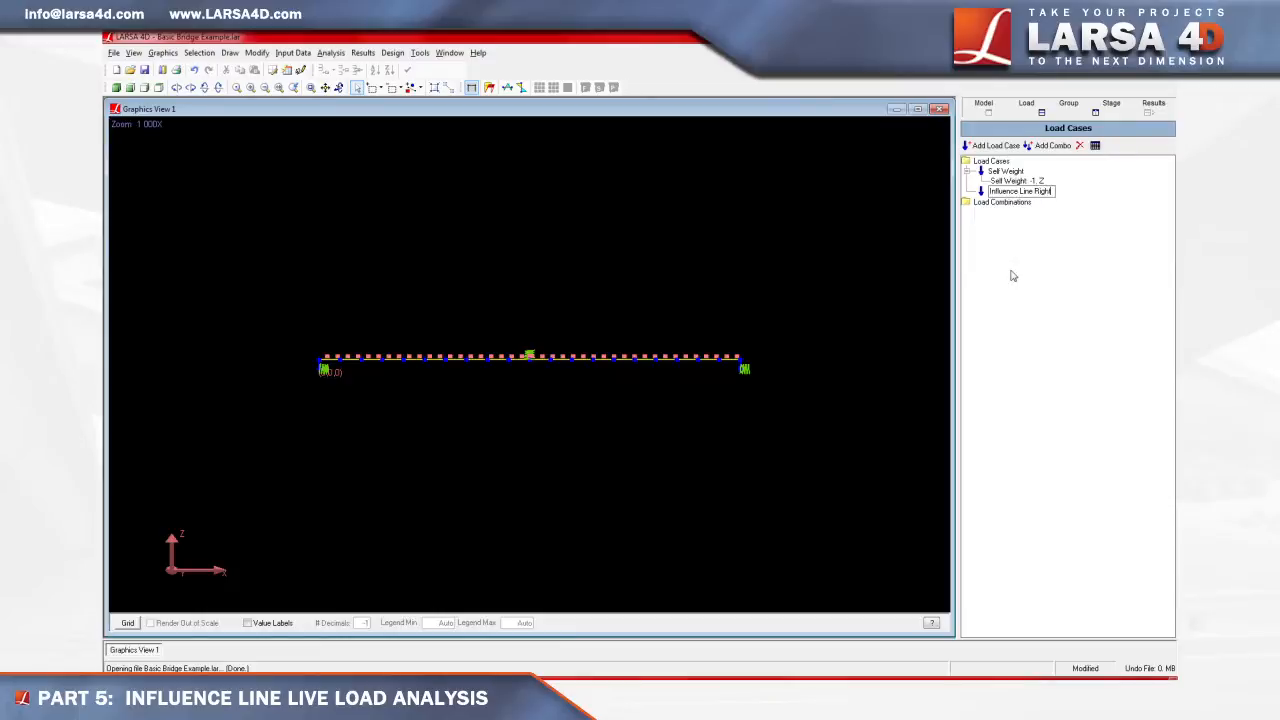
{"action": "key", "text": "Return"}
Add an influence load on Right Lane to the Influence Line Right case, with a forward increment of 2 ft.
{"action": "double_click", "coordinate": [1040, 193]}
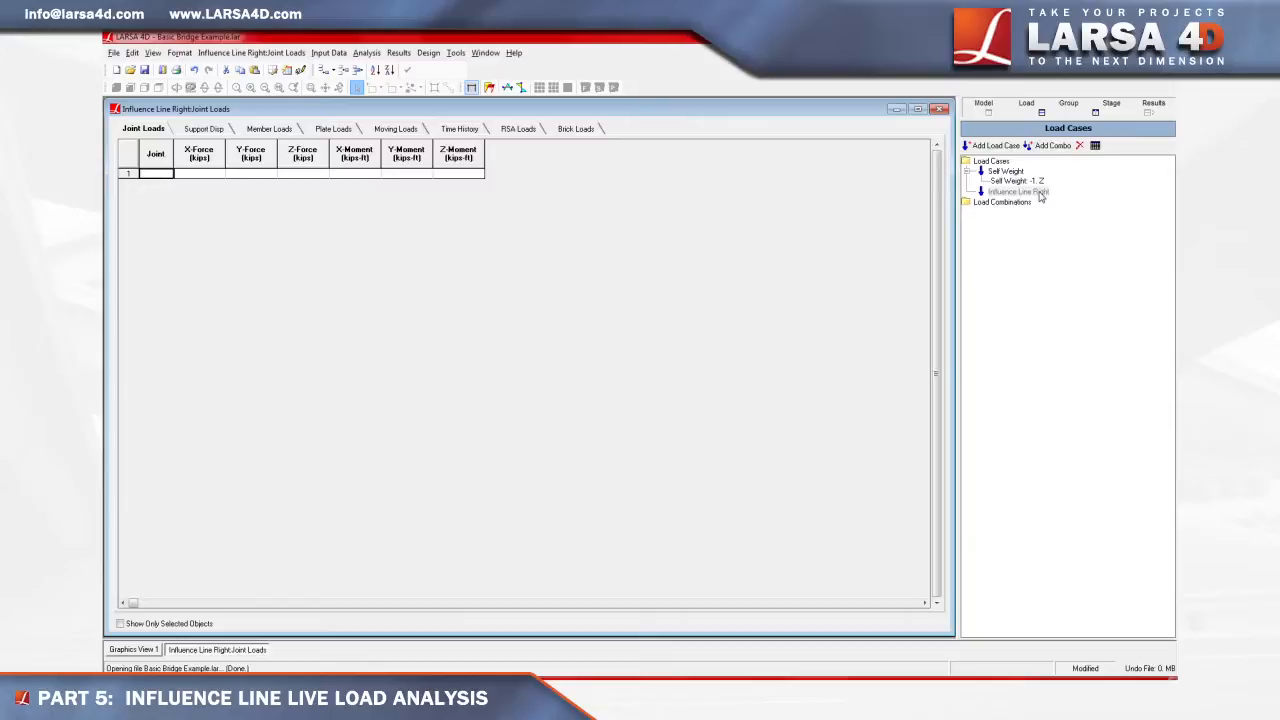
{"action": "left_click", "coordinate": [400, 129]}
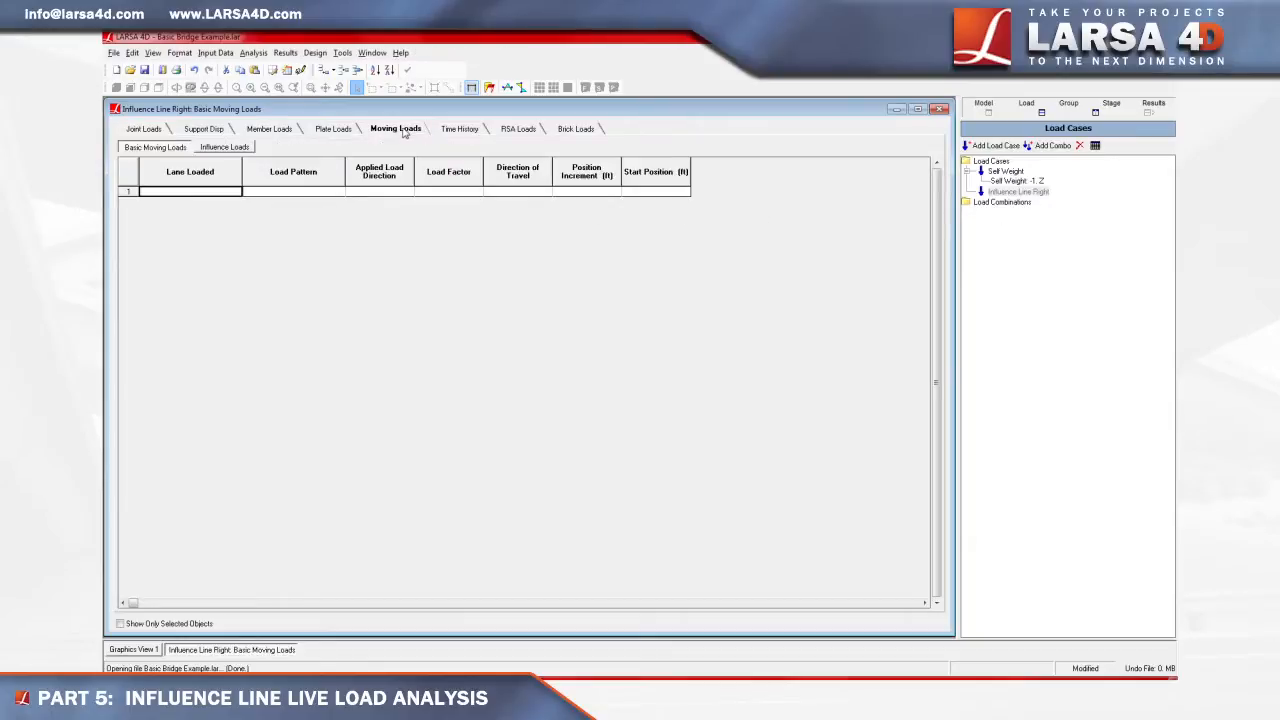
{"action": "left_click", "coordinate": [237, 150]}
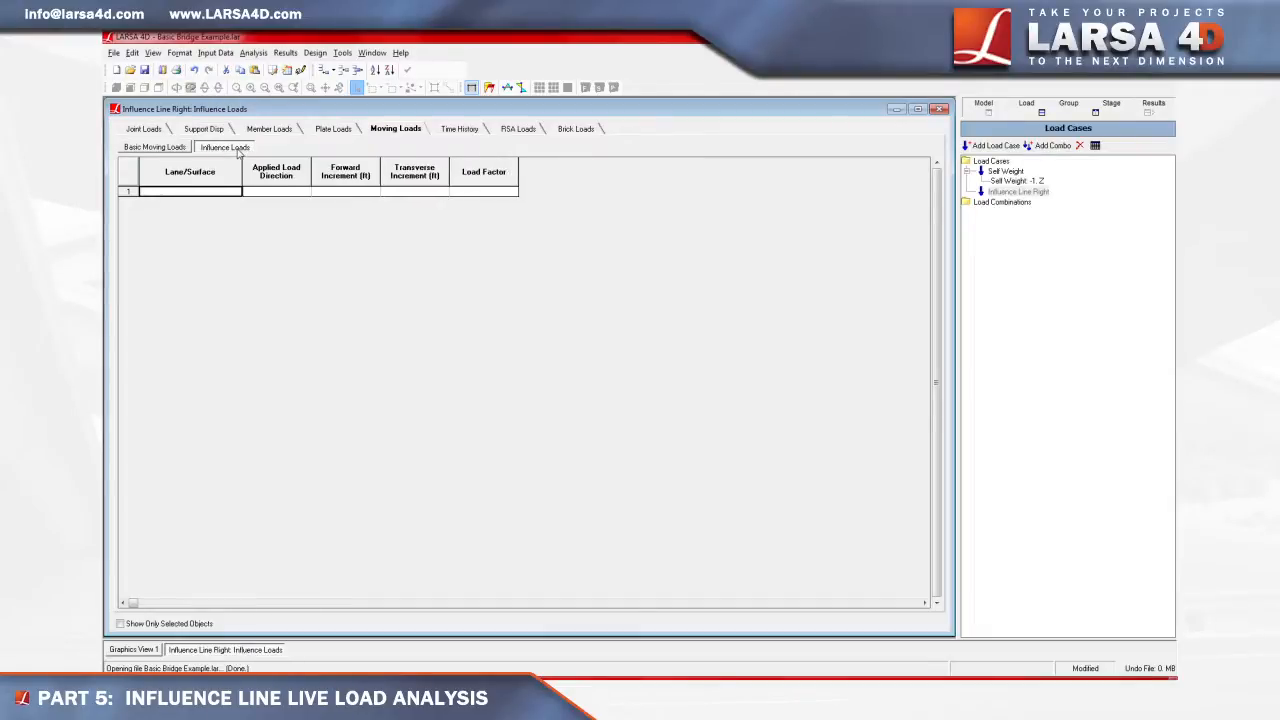
{"action": "left_click", "coordinate": [323, 71]}
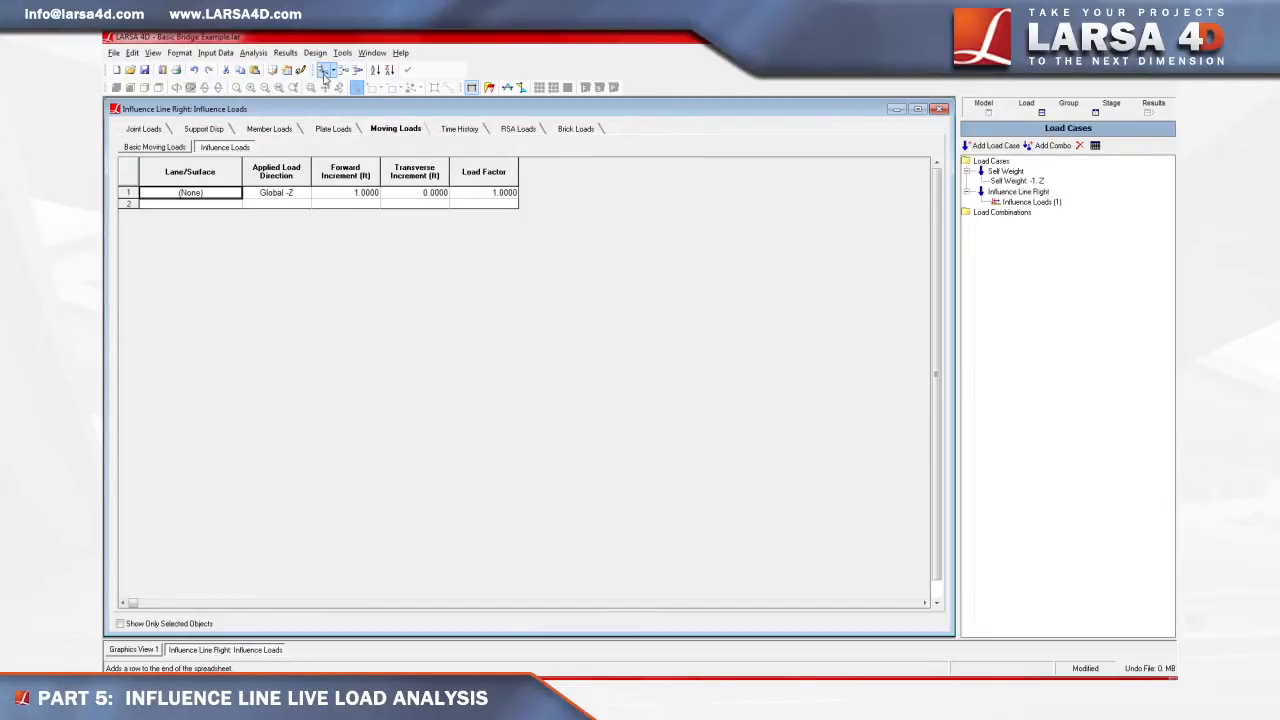
{"action": "left_click", "coordinate": [221, 194]}
{"action": "left_click", "coordinate": [237, 194]}
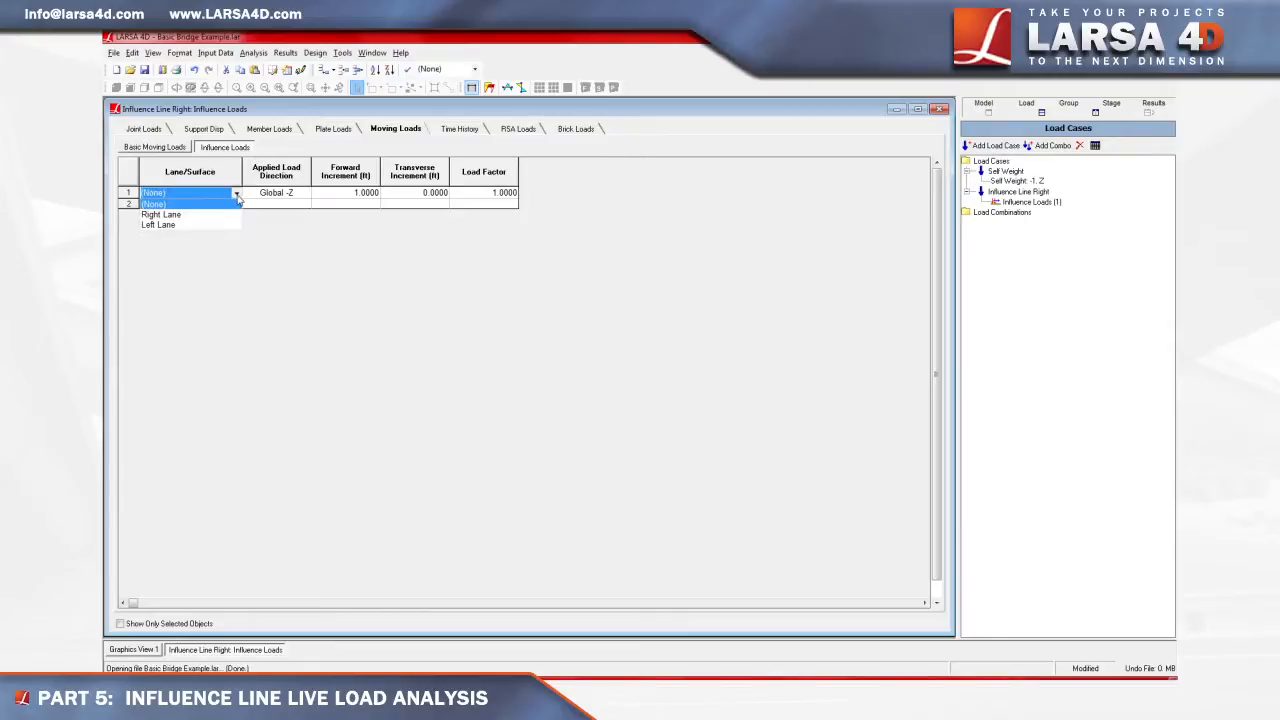
{"action": "left_click", "coordinate": [223, 214]}
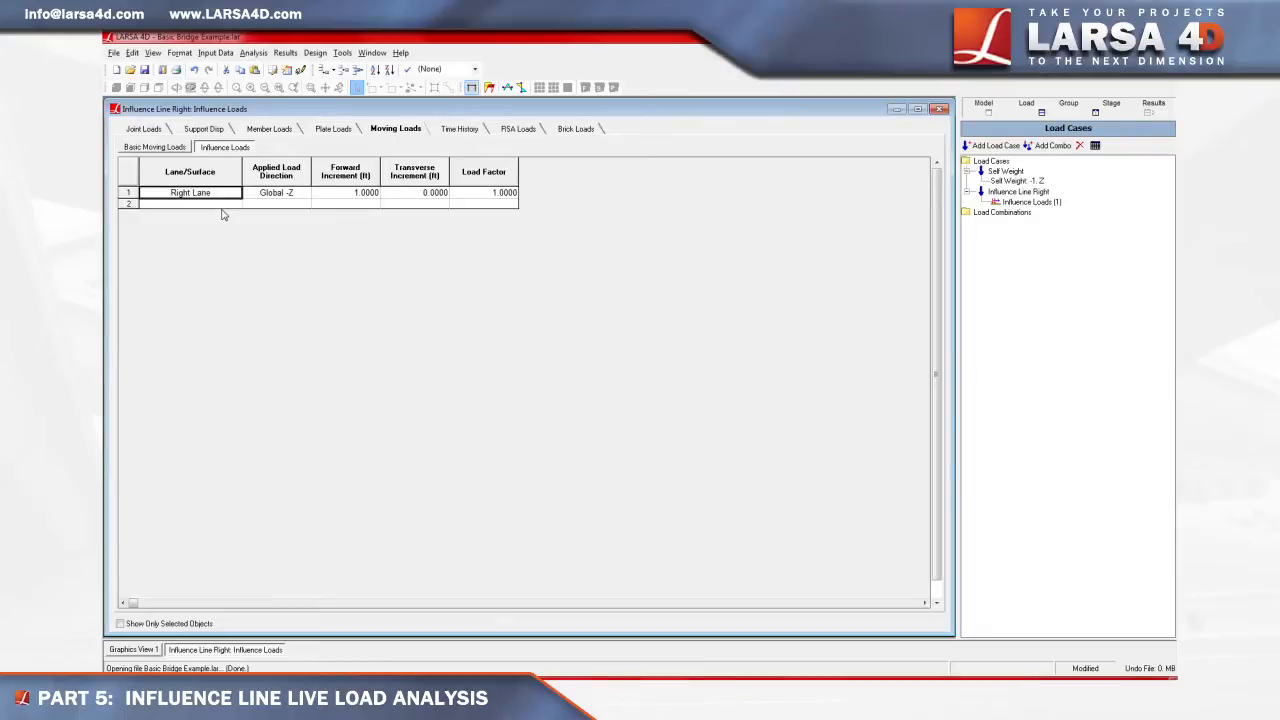
{"action": "left_click", "coordinate": [350, 192]}
{"action": "type", "text": "2"}
{"action": "key", "text": "Return"}
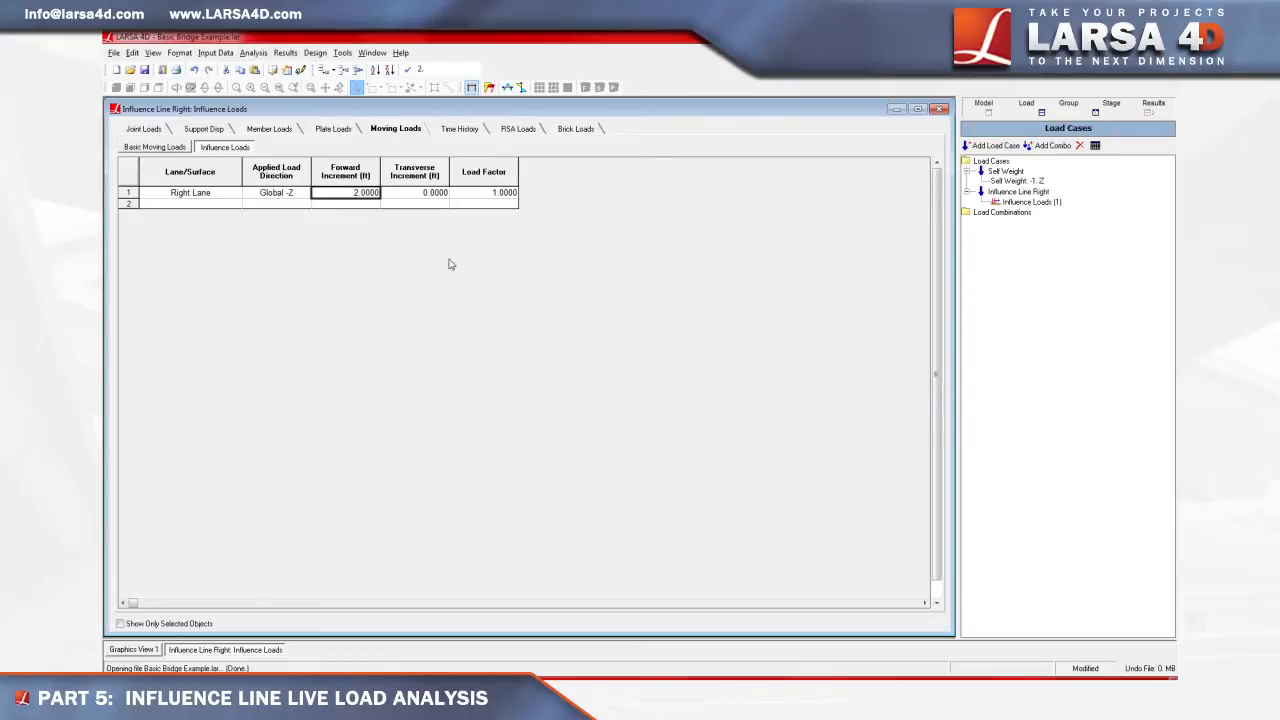
Add a load case named Influence Line Left.
{"action": "left_click", "coordinate": [995, 145]}
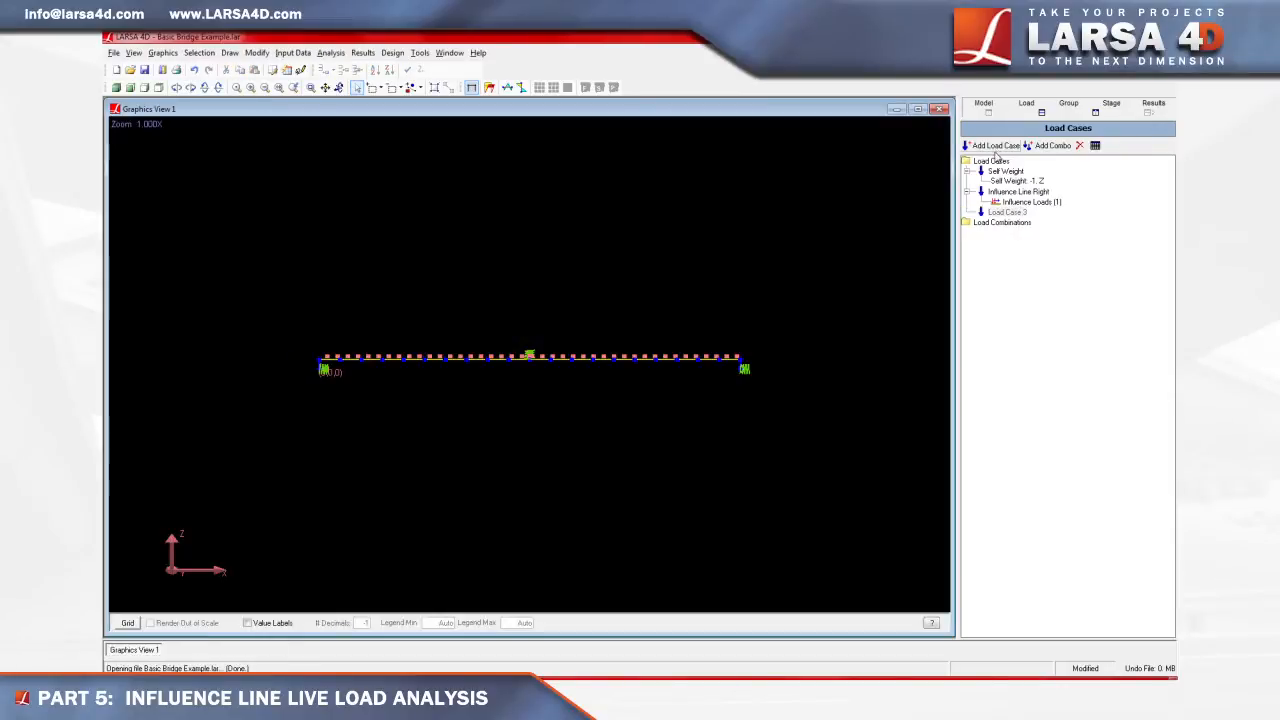
{"action": "right_click", "coordinate": [993, 212]}
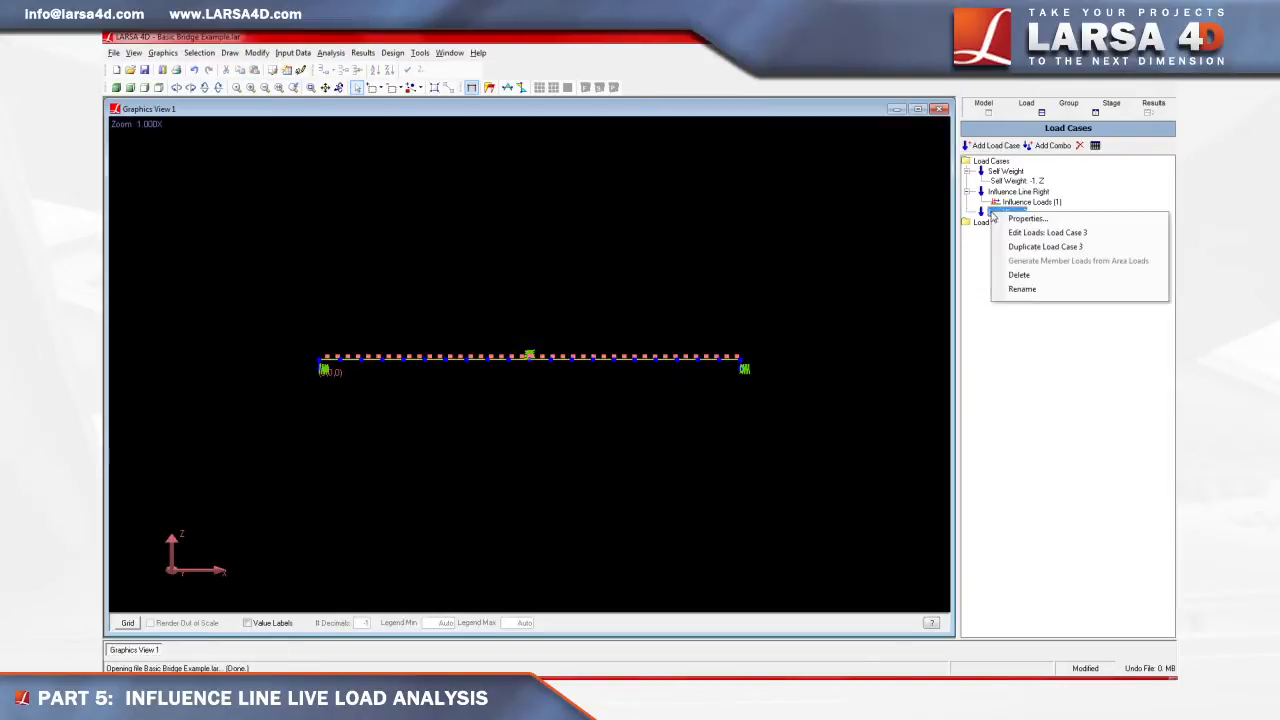
{"action": "left_click", "coordinate": [1010, 289]}
{"action": "type", "text": "Influence Line Left"}
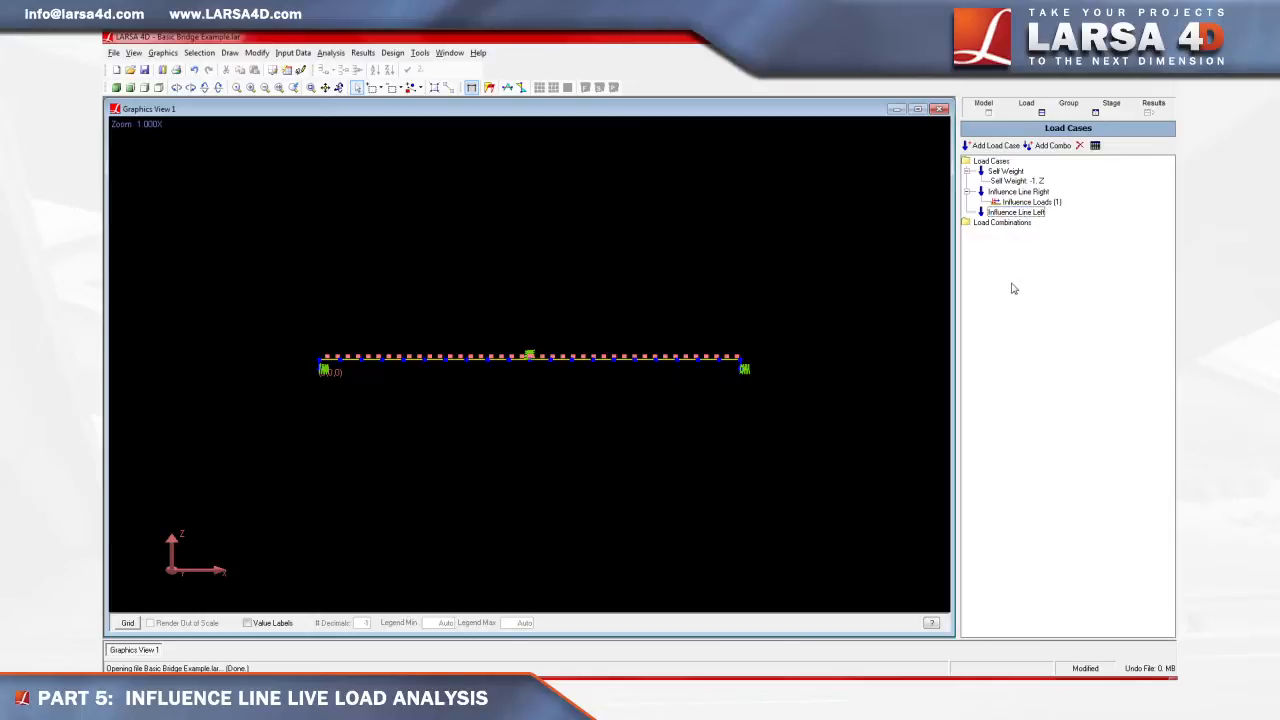
Add an influence load on Left Lane to the Influence Line Left case, with a forward increment of 2 ft, and close the load table.
{"action": "double_click", "coordinate": [1012, 213]}
{"action": "left_click", "coordinate": [414, 132]}
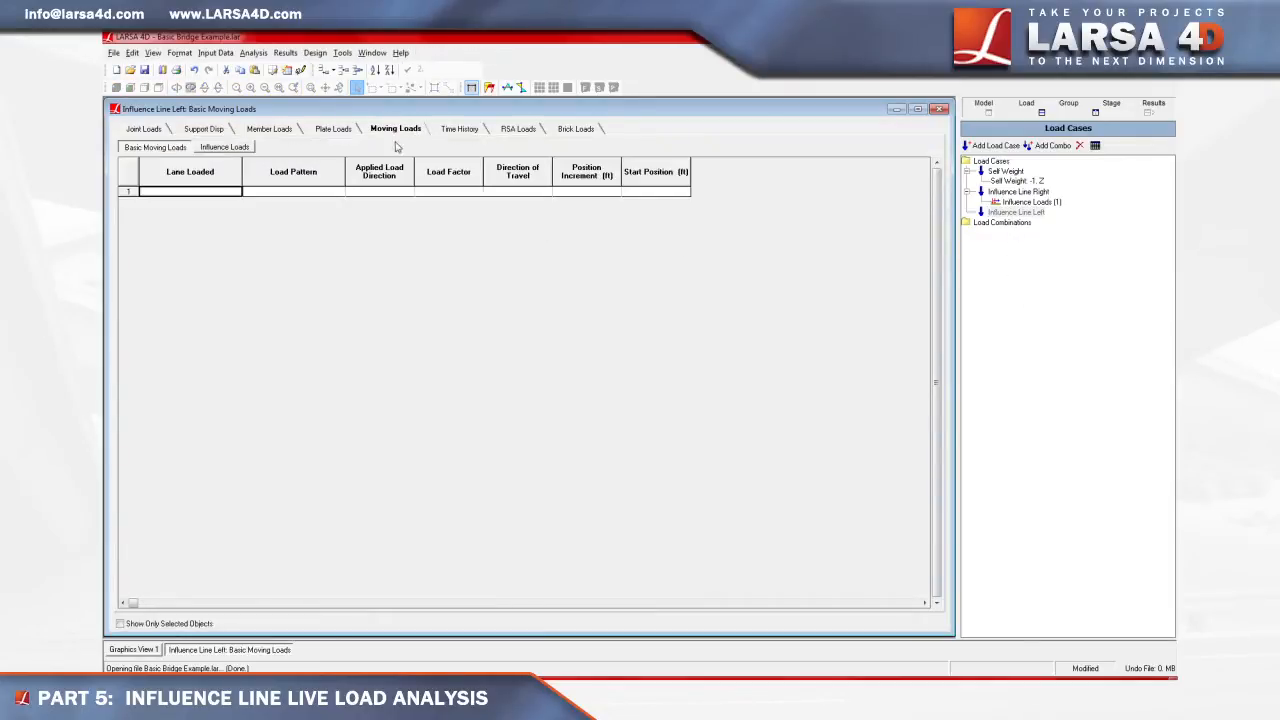
{"action": "left_click", "coordinate": [245, 150]}
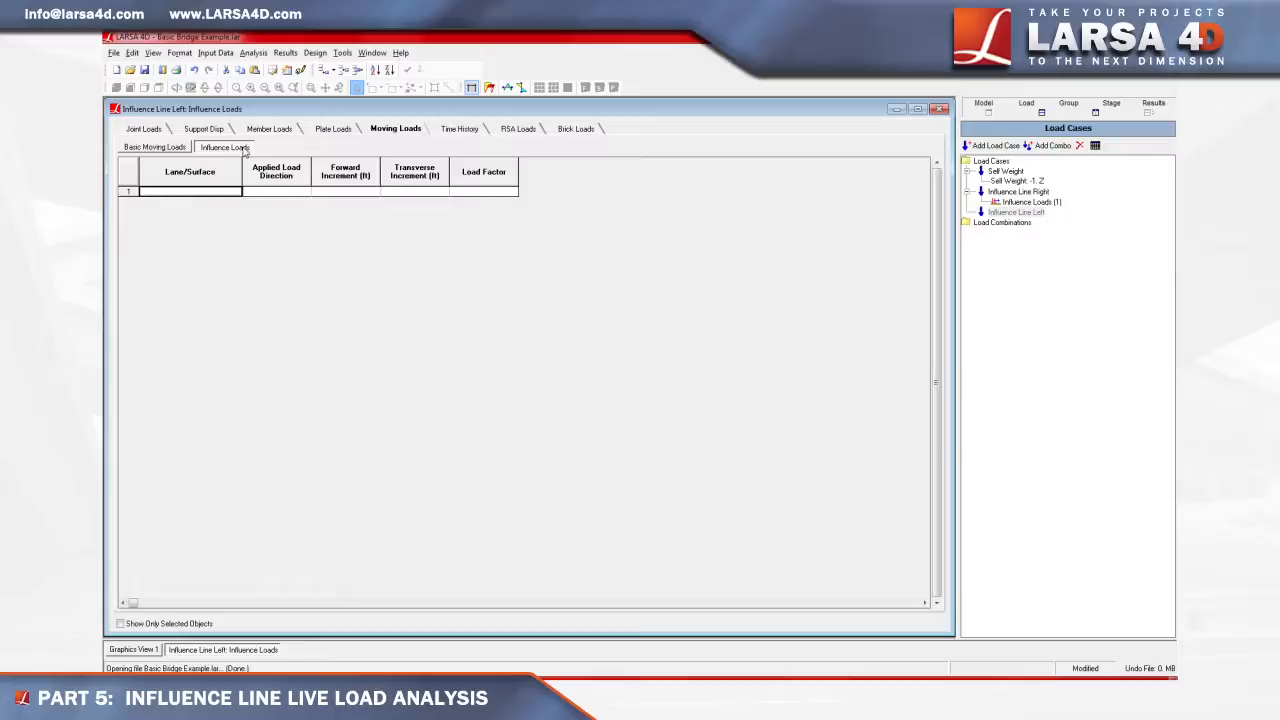
{"action": "left_click", "coordinate": [236, 193]}
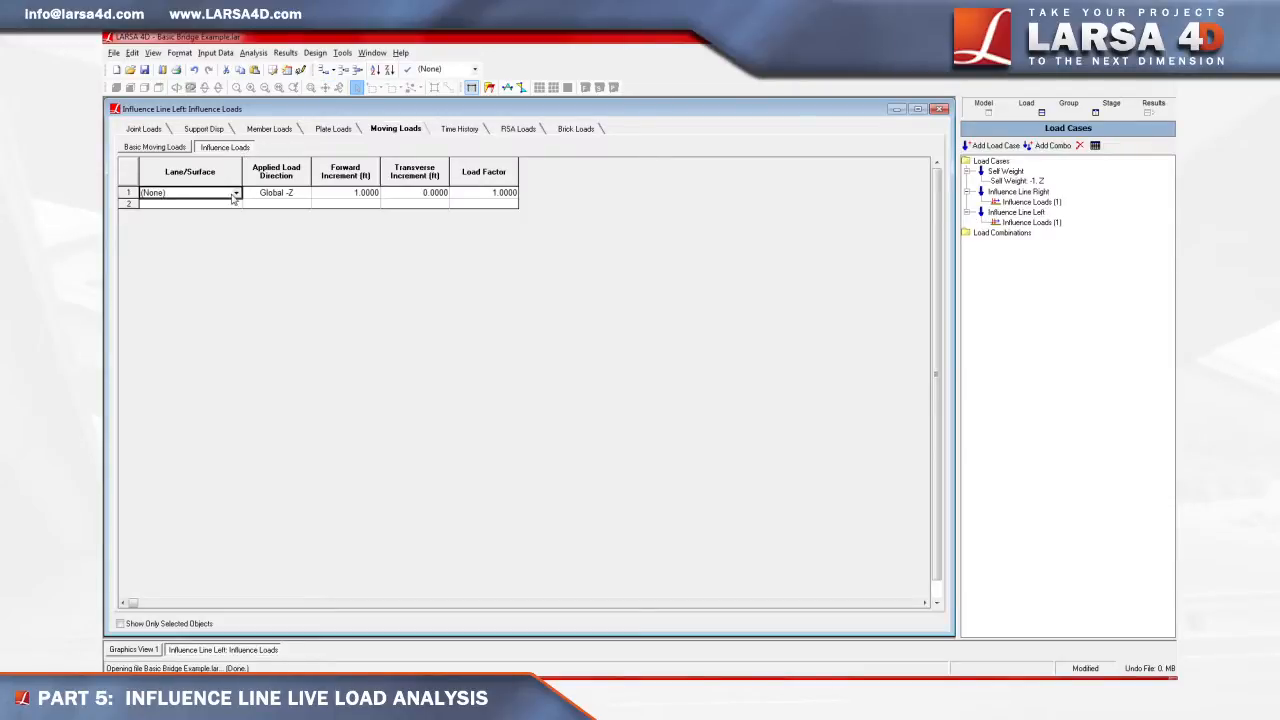
{"action": "left_click", "coordinate": [236, 193]}
{"action": "left_click", "coordinate": [166, 229]}
{"action": "left_click", "coordinate": [334, 192]}
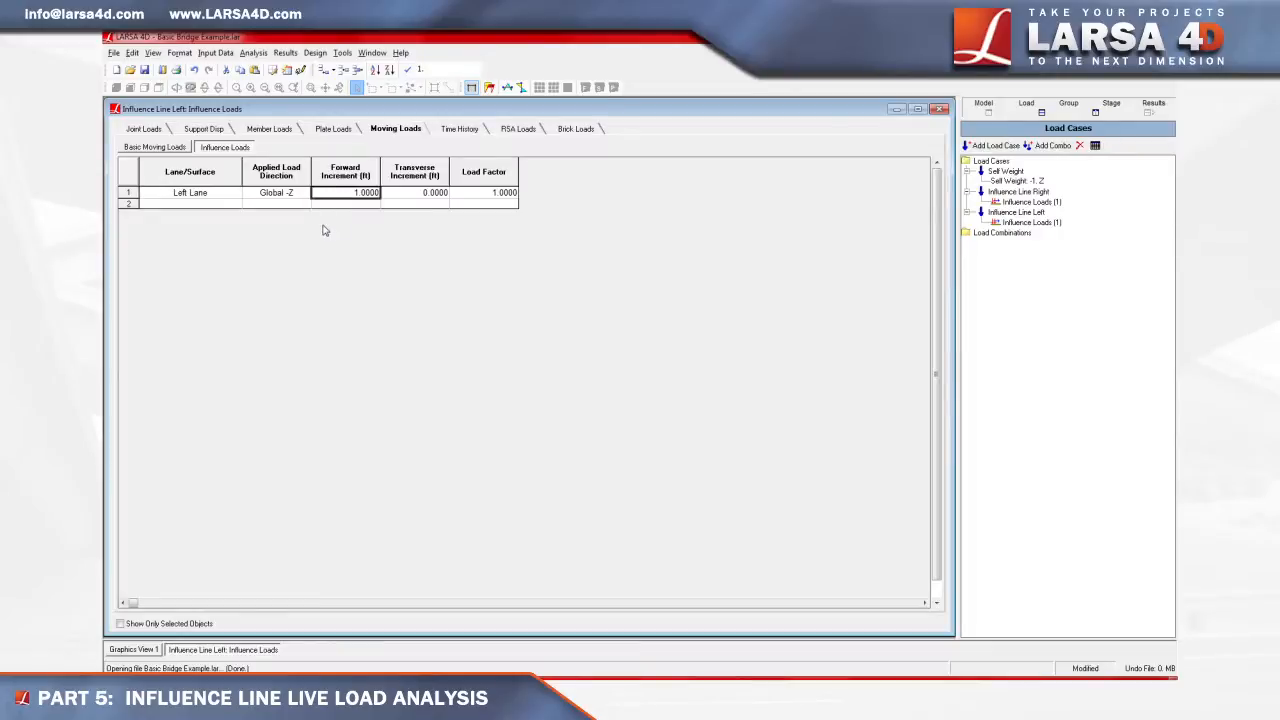
{"action": "type", "text": "2"}
{"action": "key", "text": "Return"}
{"action": "left_click", "coordinate": [939, 109]}
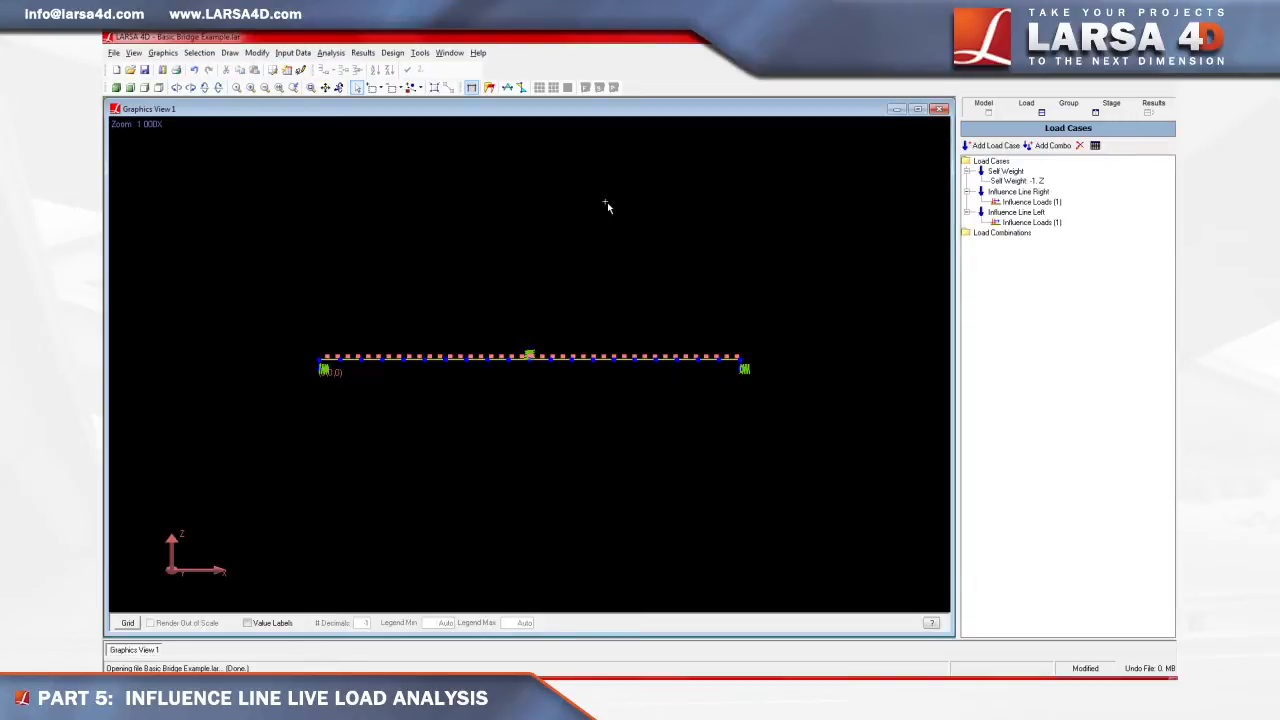
Save the project and run the Linear Moving Load/Influence analysis, closing the analysis engine once it completes.
{"action": "left_click", "coordinate": [333, 53]}
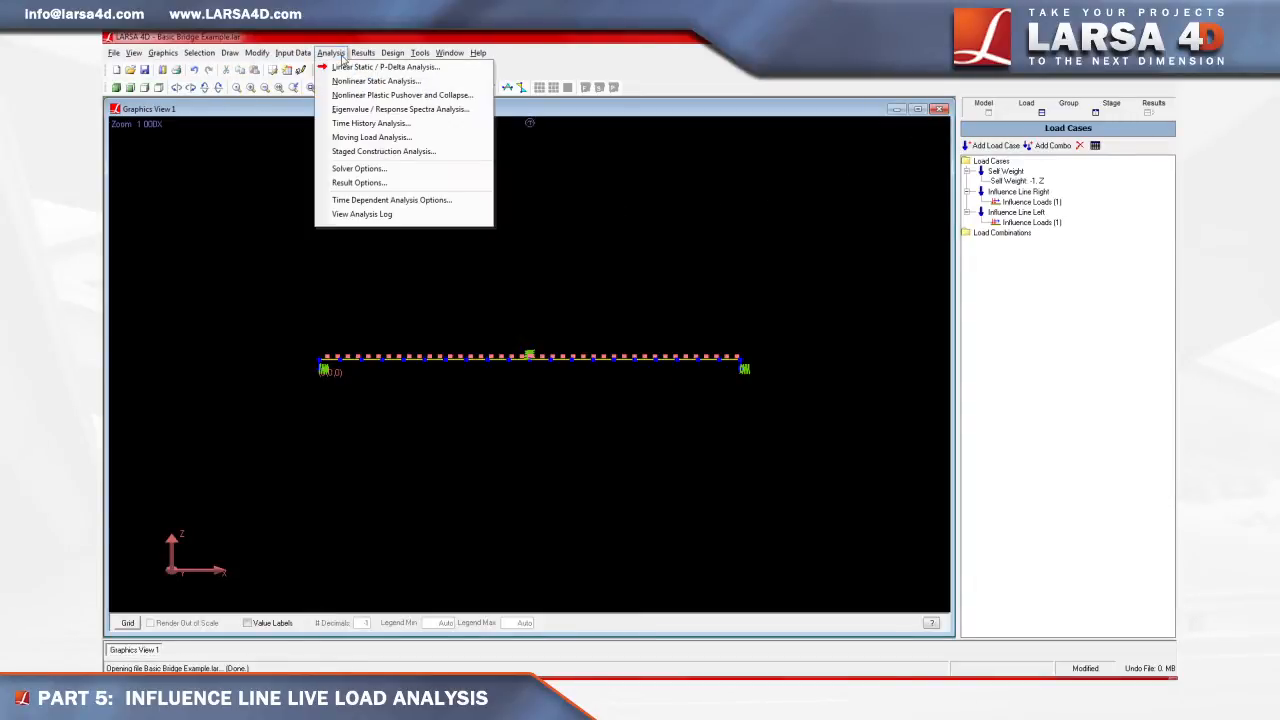
{"action": "left_click", "coordinate": [356, 135]}
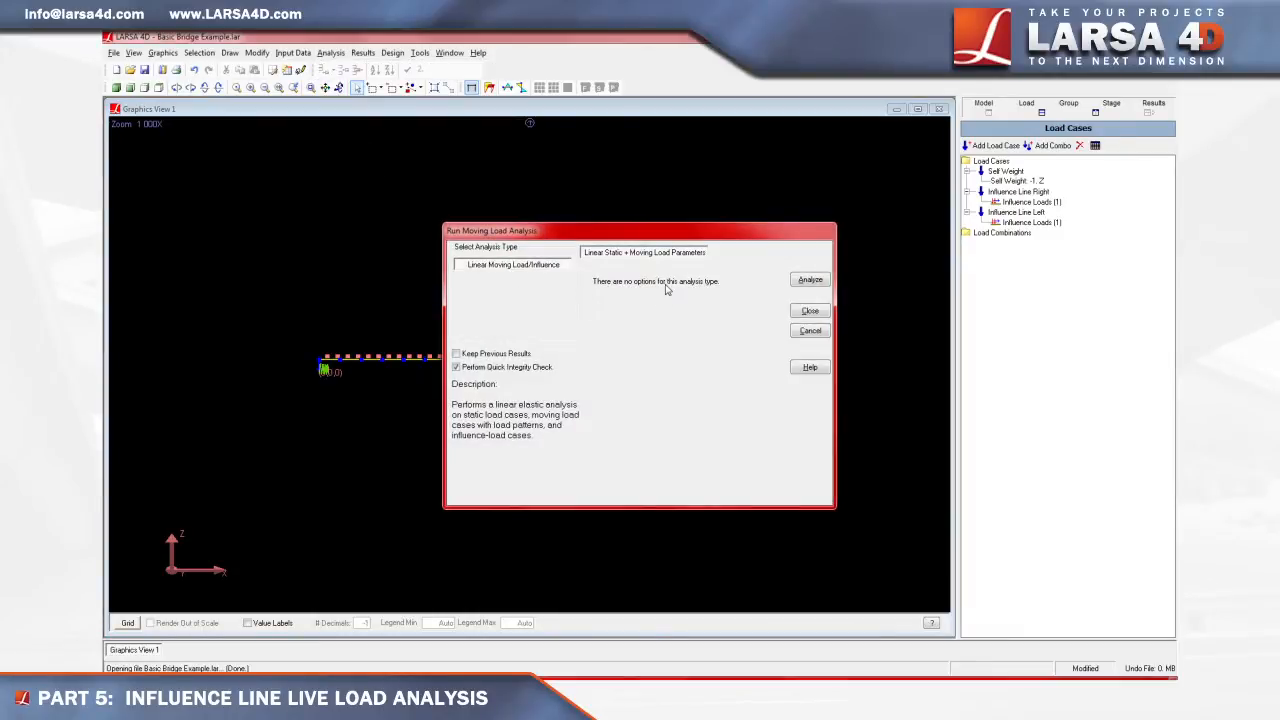
{"action": "left_click", "coordinate": [805, 282]}
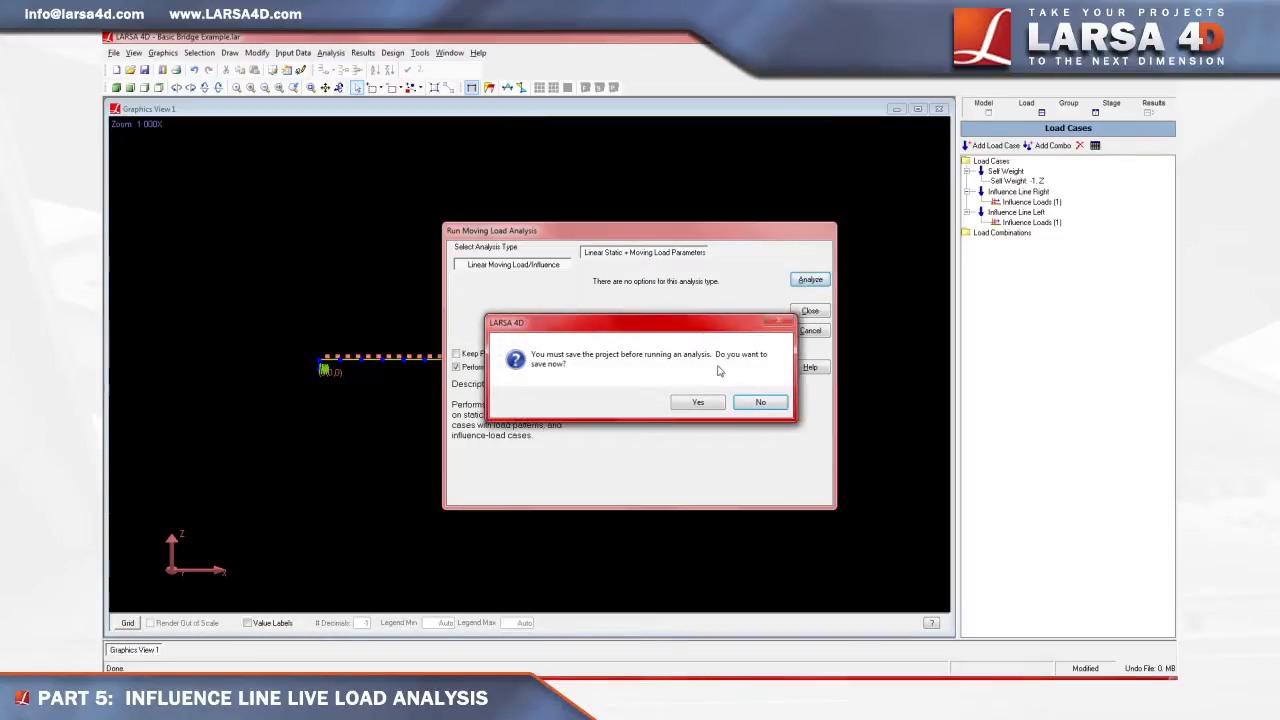
{"action": "left_click", "coordinate": [698, 403]}
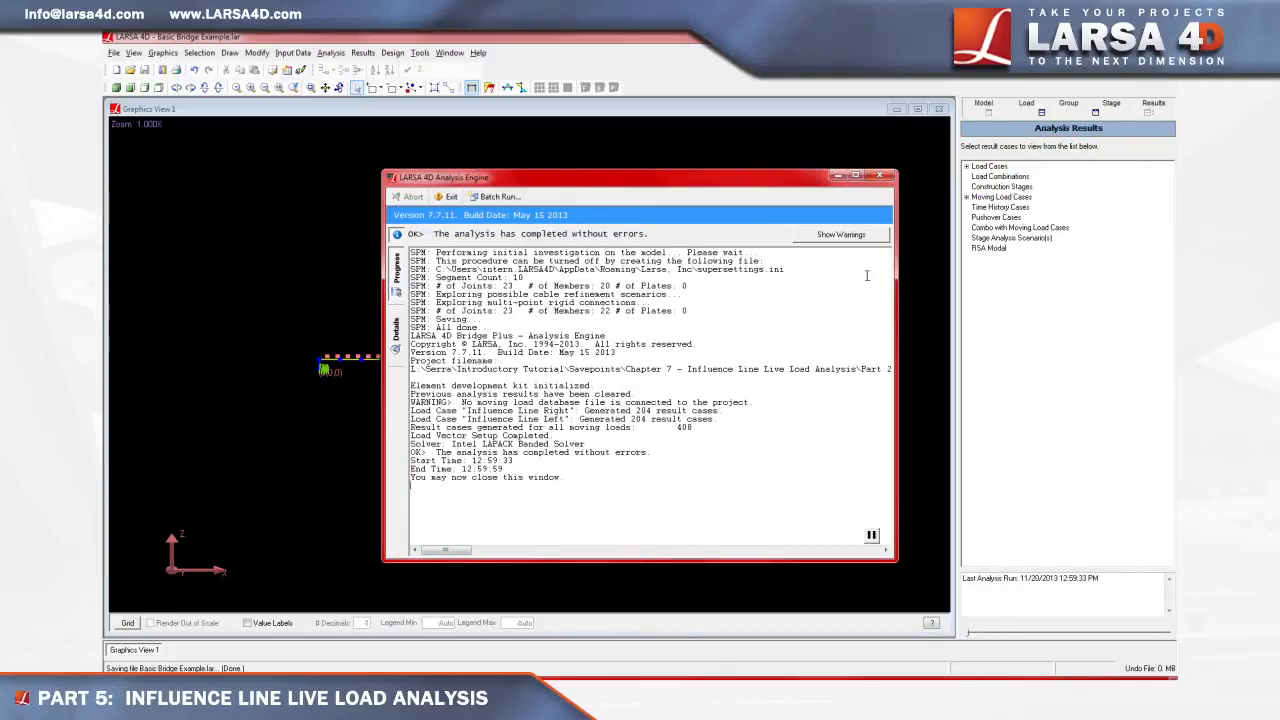
{"action": "left_click", "coordinate": [879, 176]}
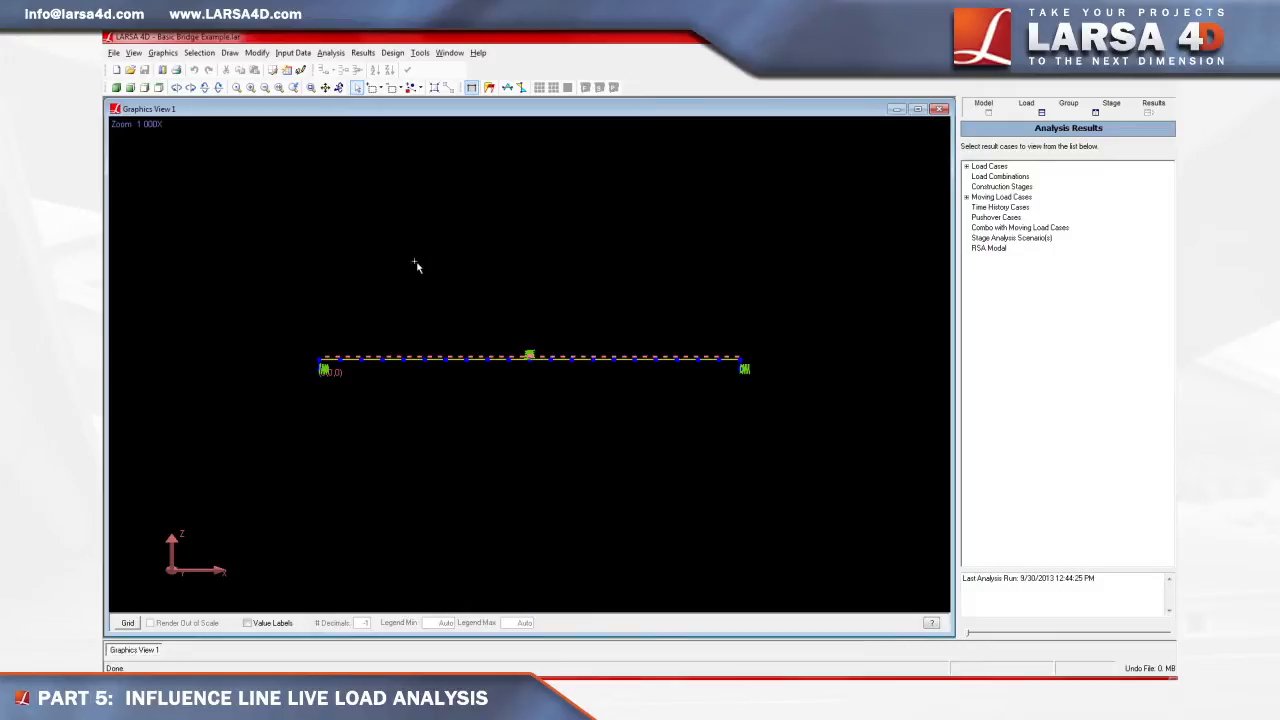
Connect the standard load pattern database AASHTO Vehicle Patterns.dml to the project.
{"action": "left_click", "coordinate": [296, 53]}
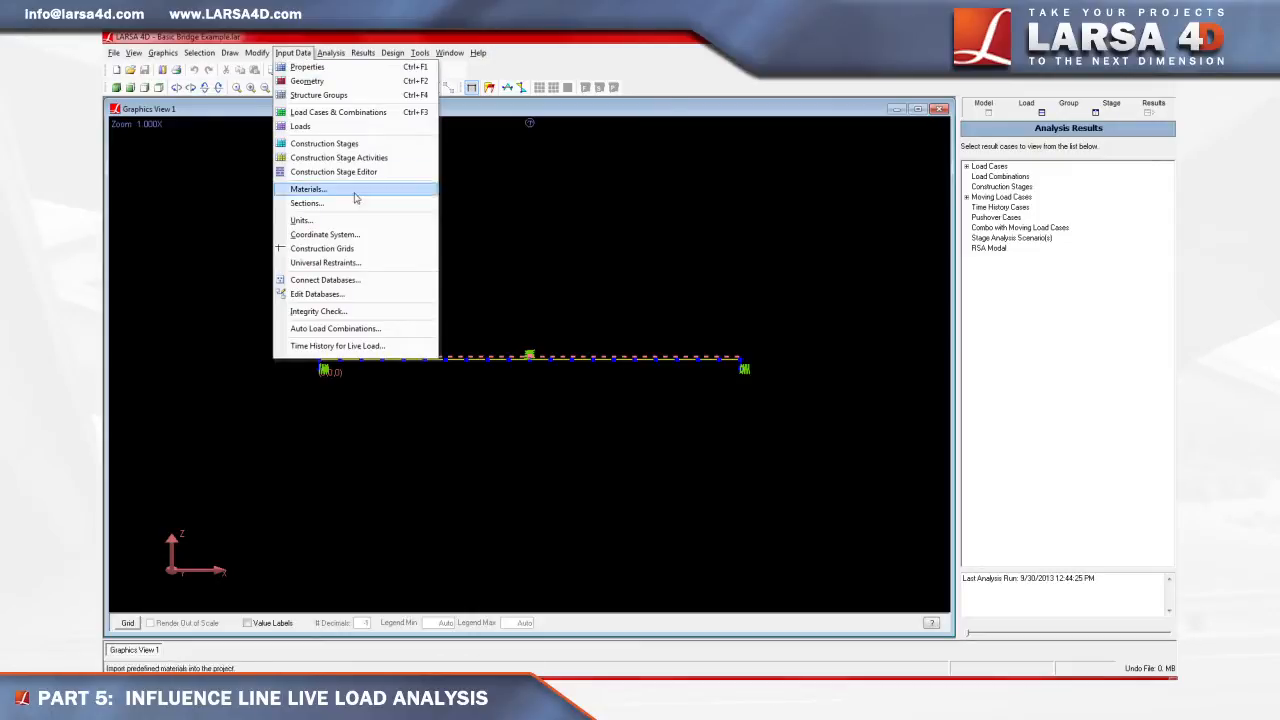
{"action": "left_click", "coordinate": [381, 281]}
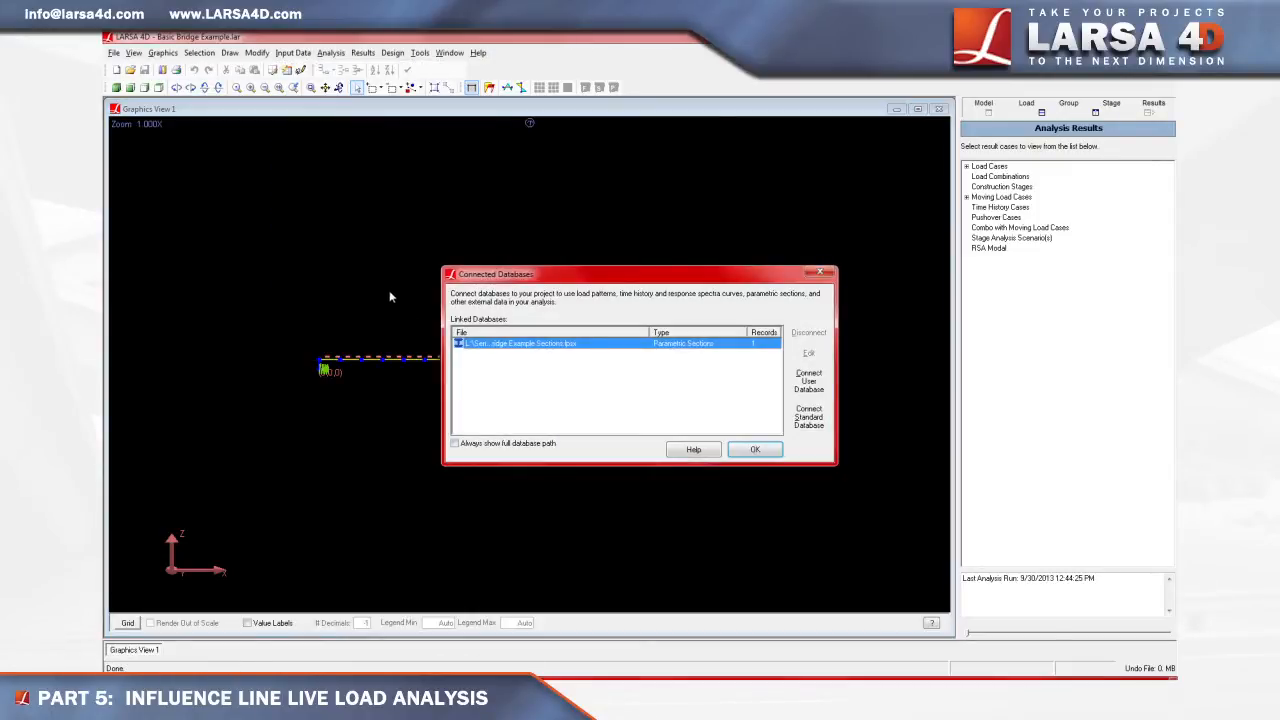
{"action": "left_click", "coordinate": [808, 417]}
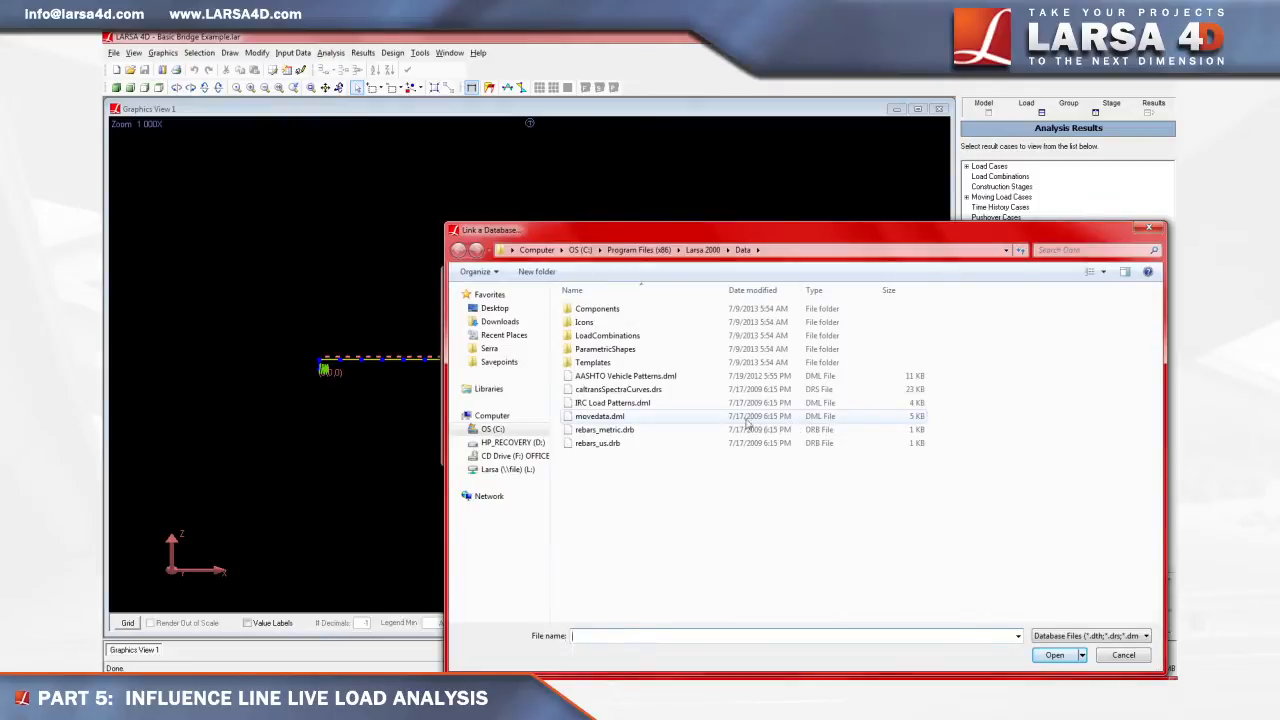
{"action": "double_click", "coordinate": [662, 377]}
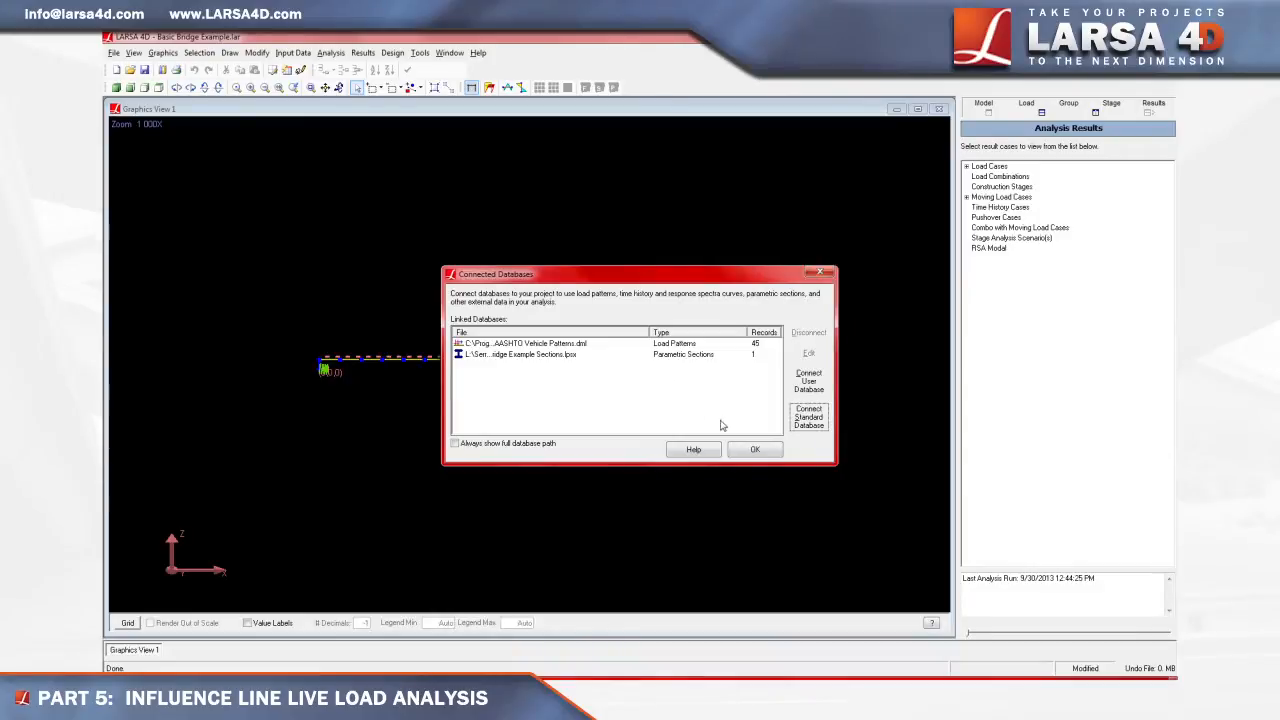
{"action": "left_click", "coordinate": [752, 451]}
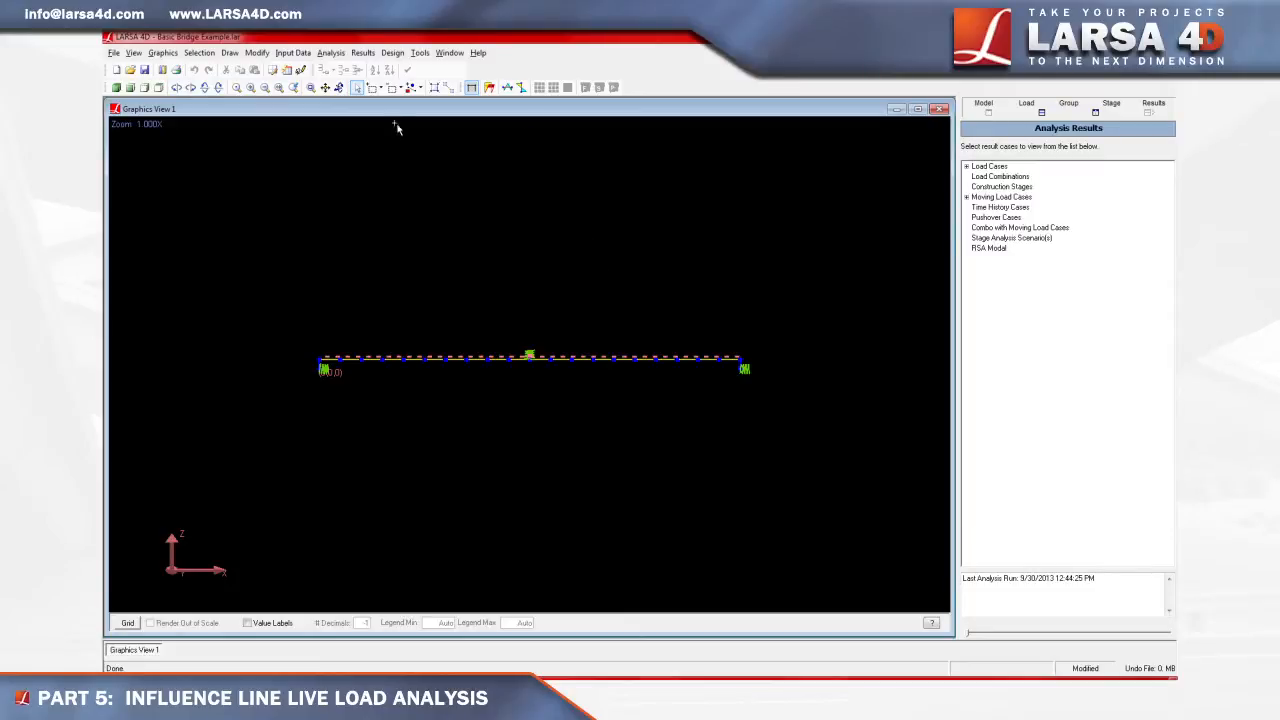
Start an influence line result case for Influence Line Right and add a lane type with the HL-93/HS20-44 Design Truck pattern.
{"action": "left_click", "coordinate": [369, 54]}
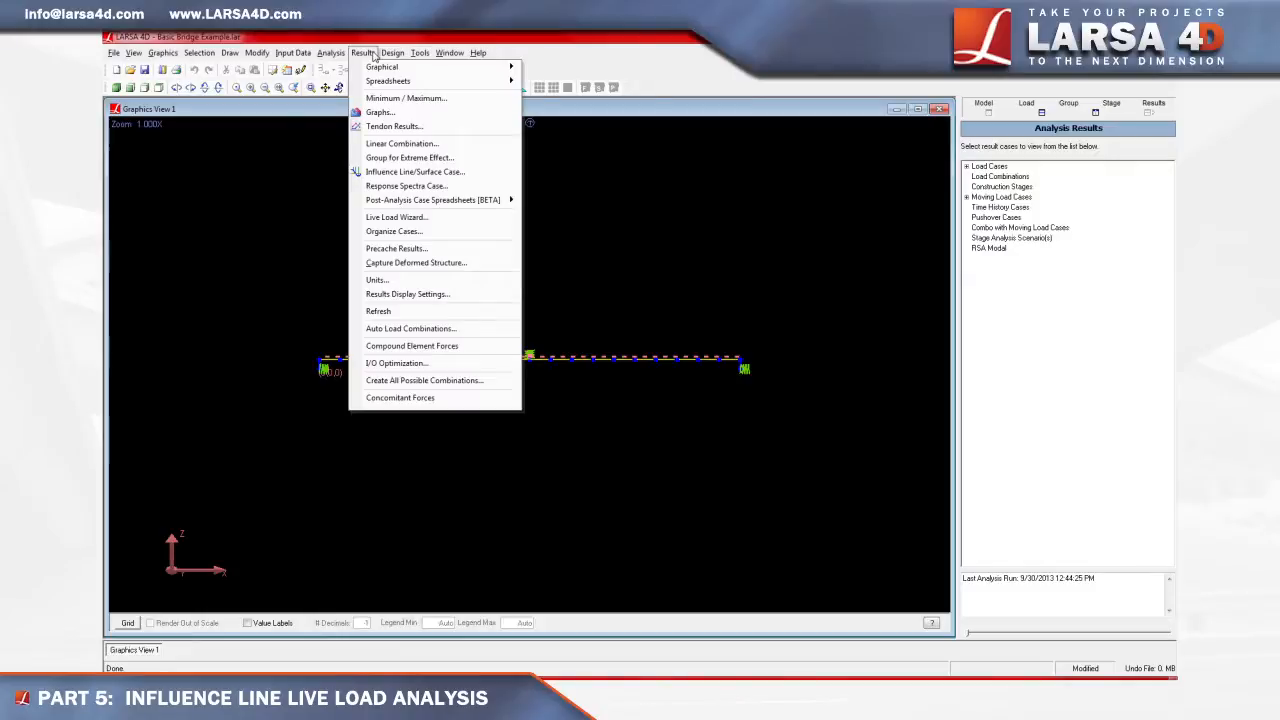
{"action": "left_click", "coordinate": [433, 172]}
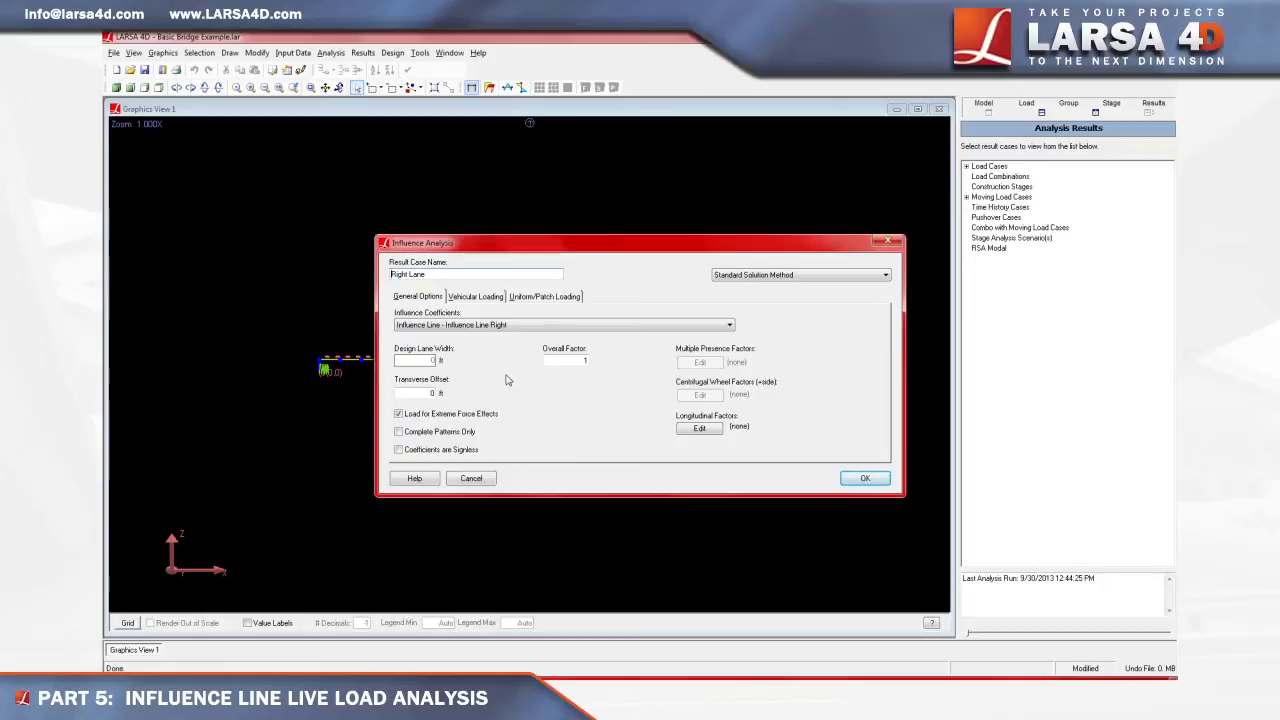
{"action": "left_click", "coordinate": [488, 300]}
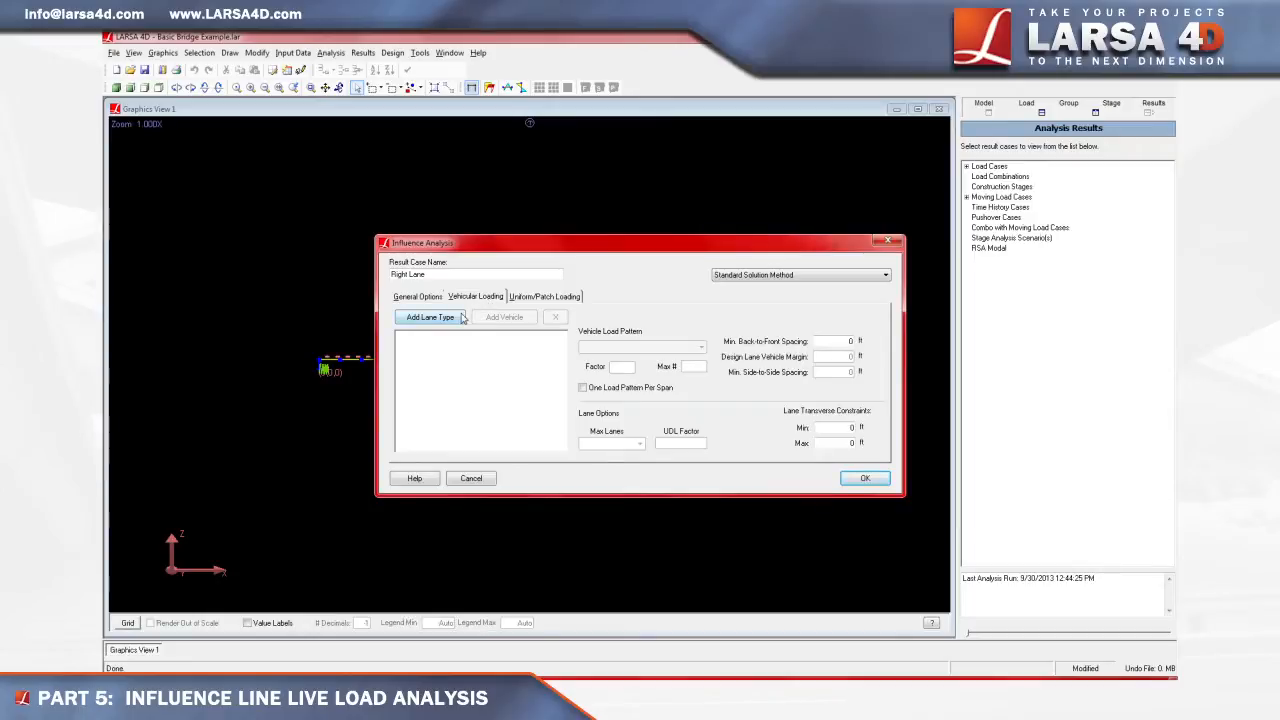
{"action": "left_click", "coordinate": [462, 317]}
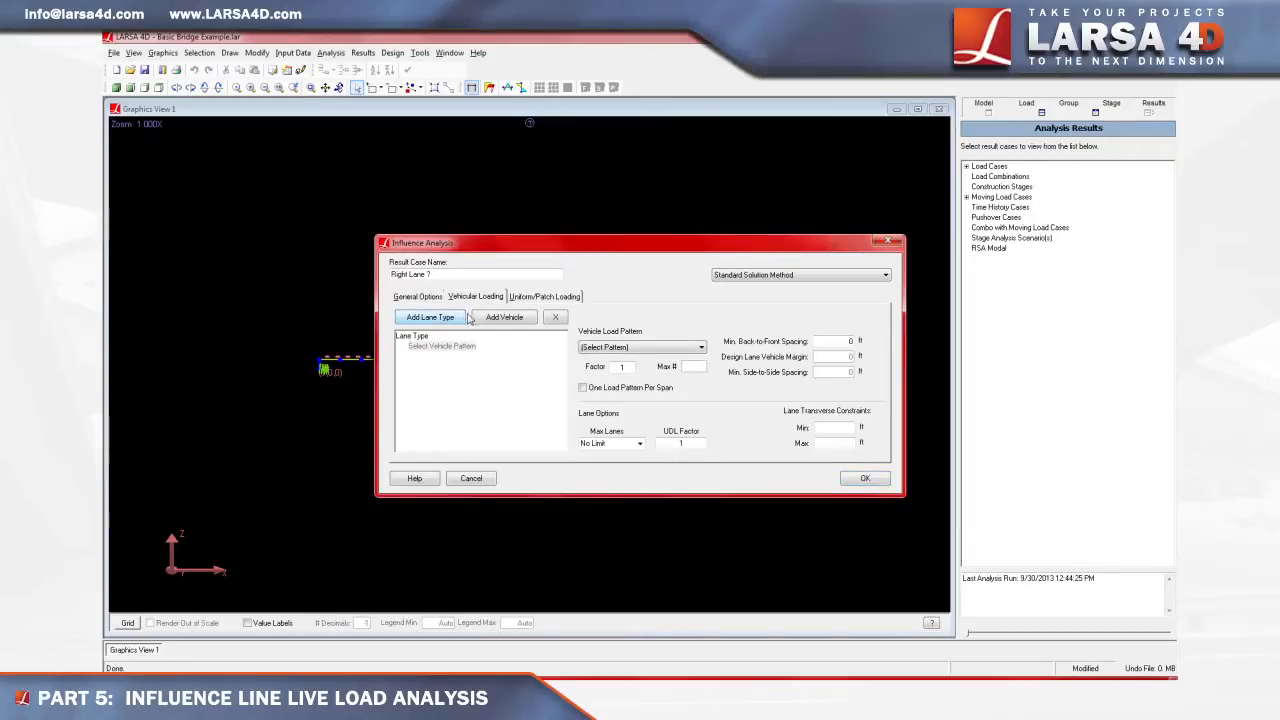
{"action": "left_click", "coordinate": [646, 349]}
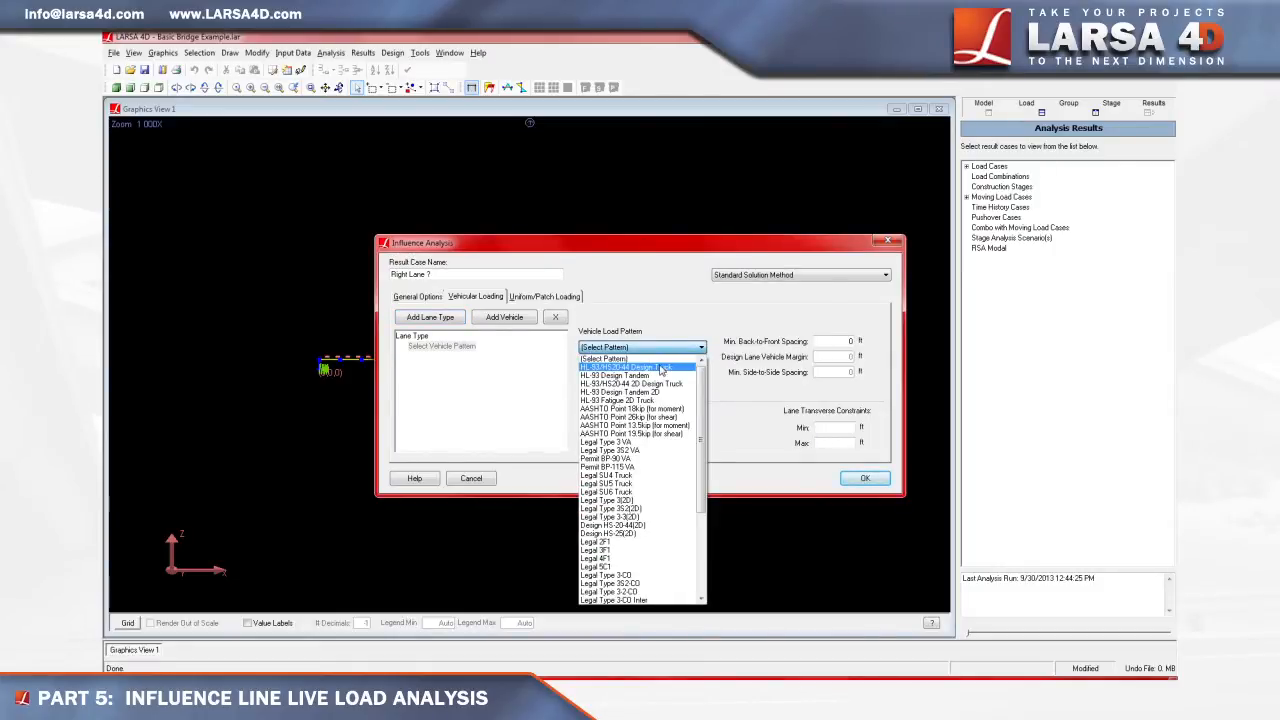
{"action": "left_click", "coordinate": [660, 369]}
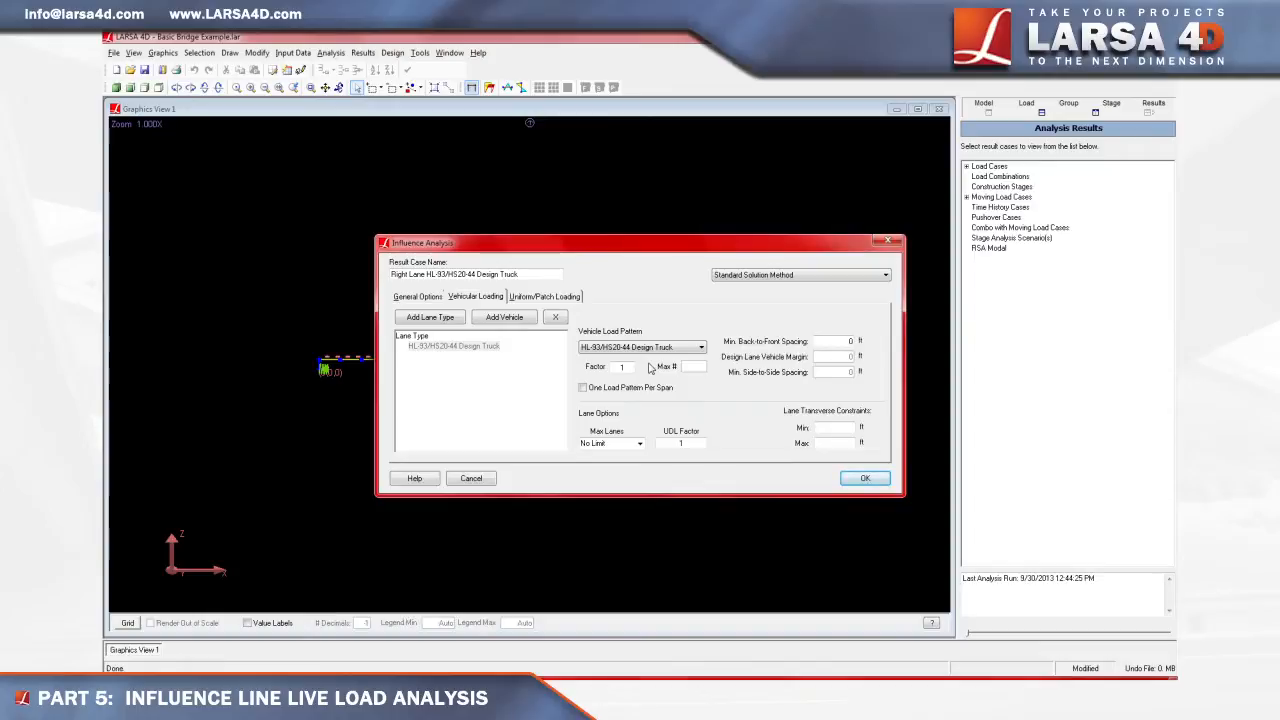
Add a second lane type using the HL-93 Design Tandem vehicle pattern.
{"action": "left_click", "coordinate": [459, 318]}
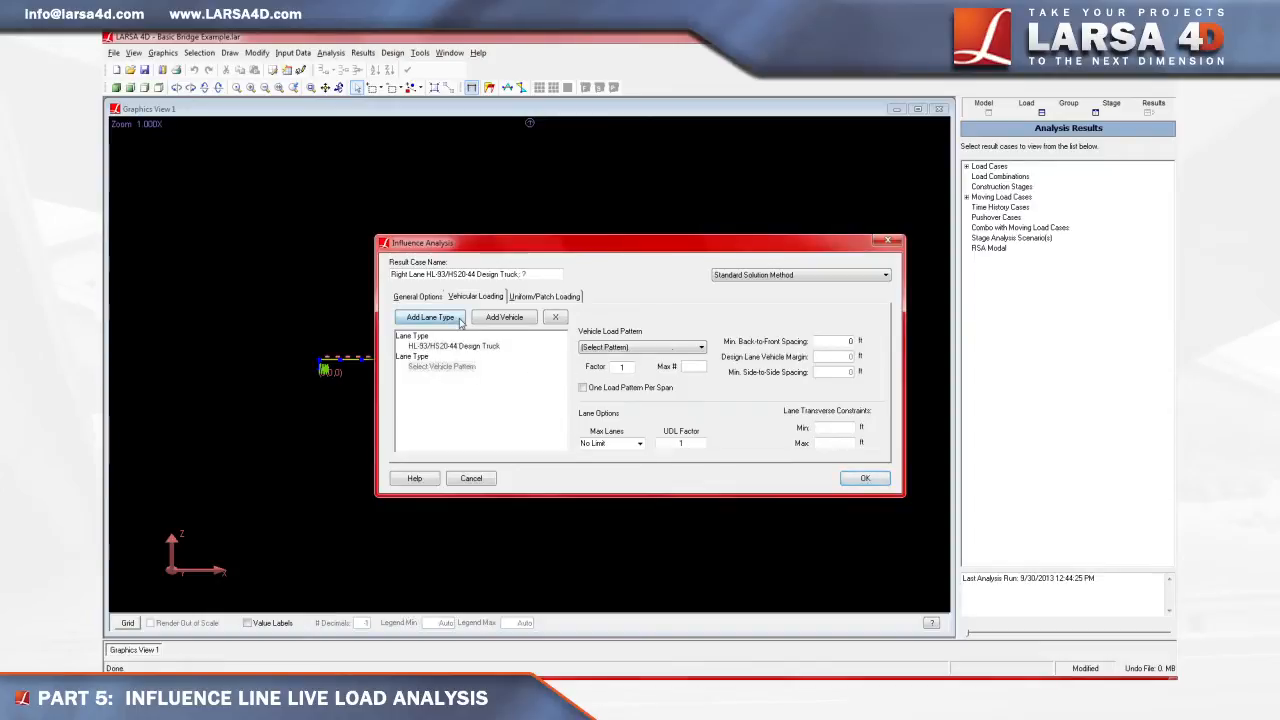
{"action": "left_click", "coordinate": [650, 347]}
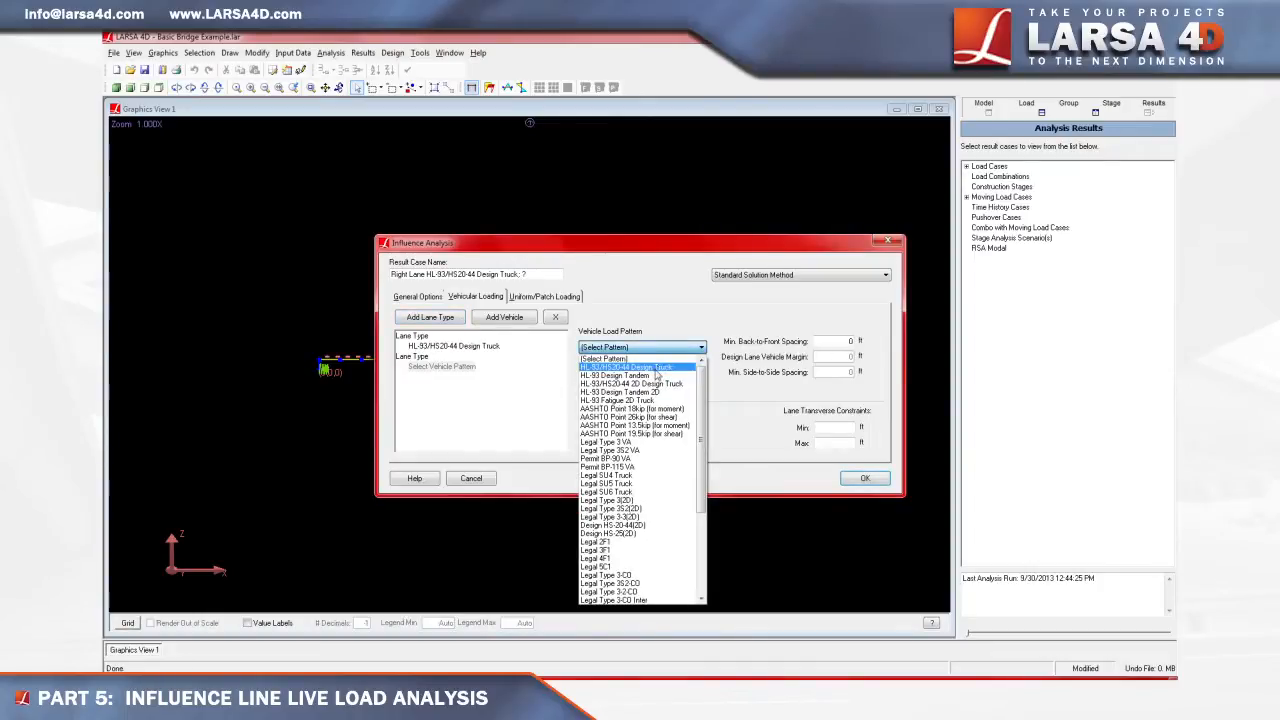
{"action": "left_click", "coordinate": [655, 376]}
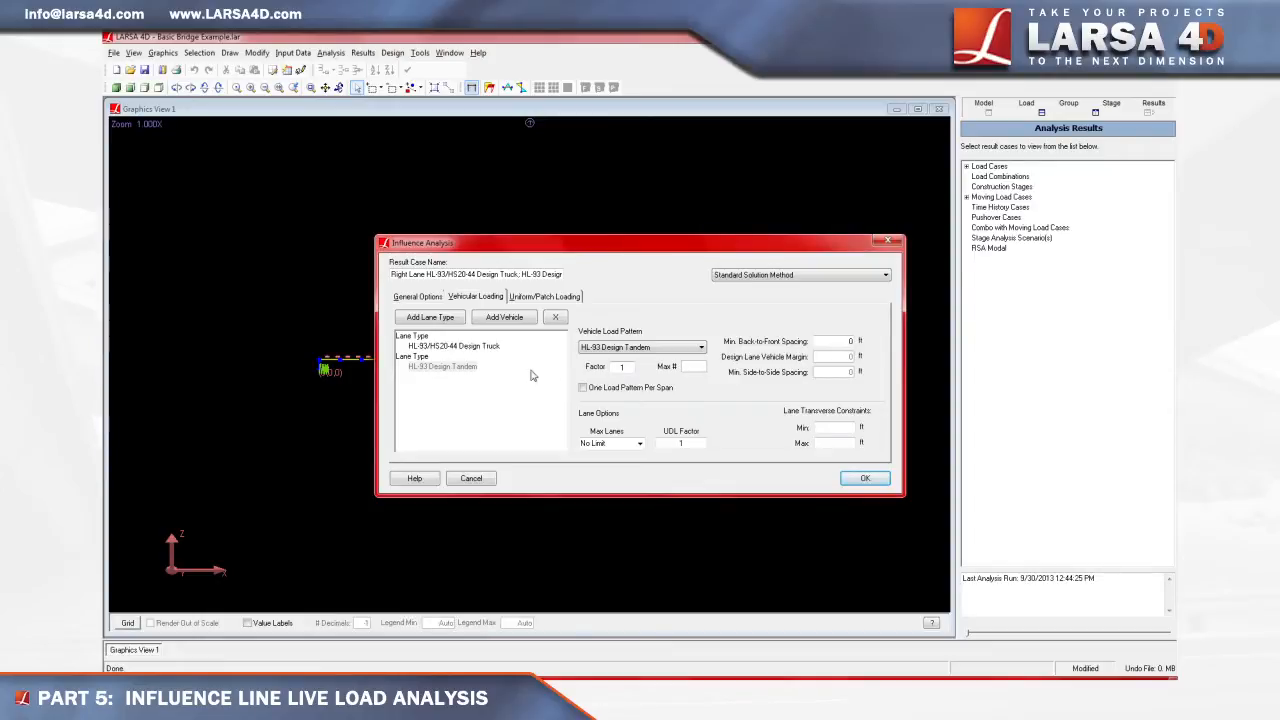
Add a third lane type holding two HL-93/HS20-44 Design Truck vehicles, each with a factor of 0.9.
{"action": "left_click", "coordinate": [450, 317]}
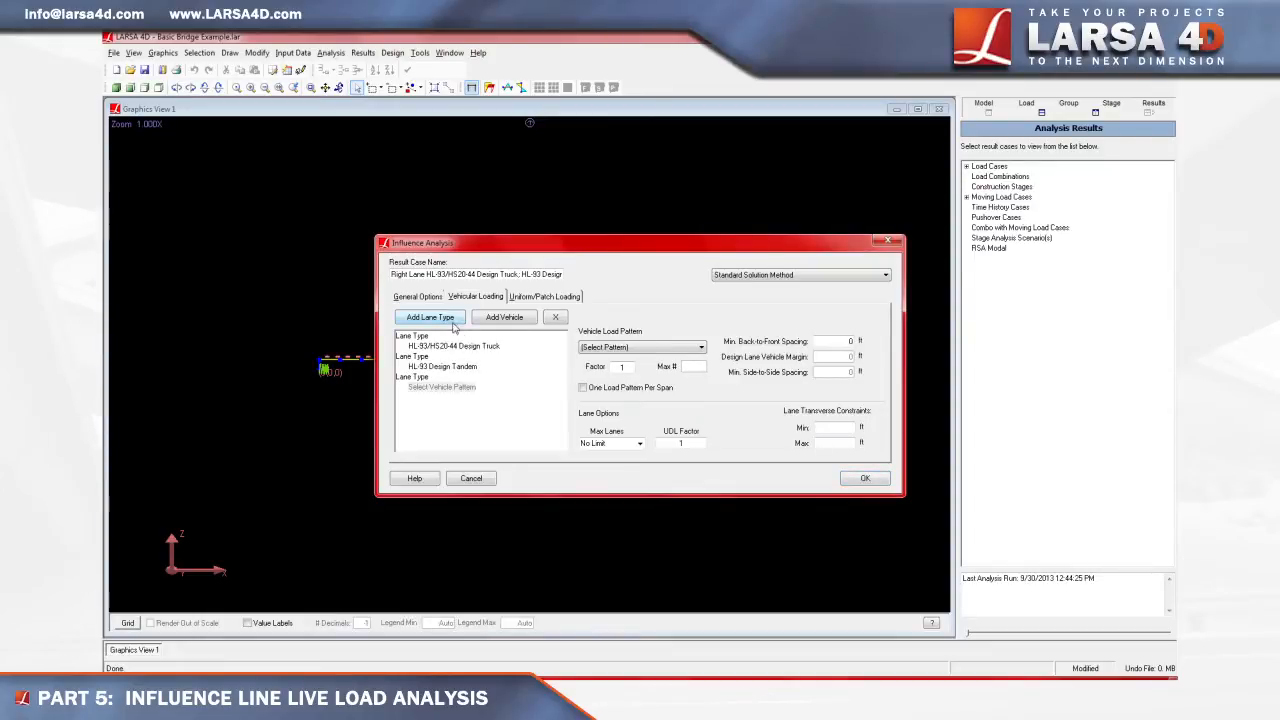
{"action": "left_click", "coordinate": [645, 350]}
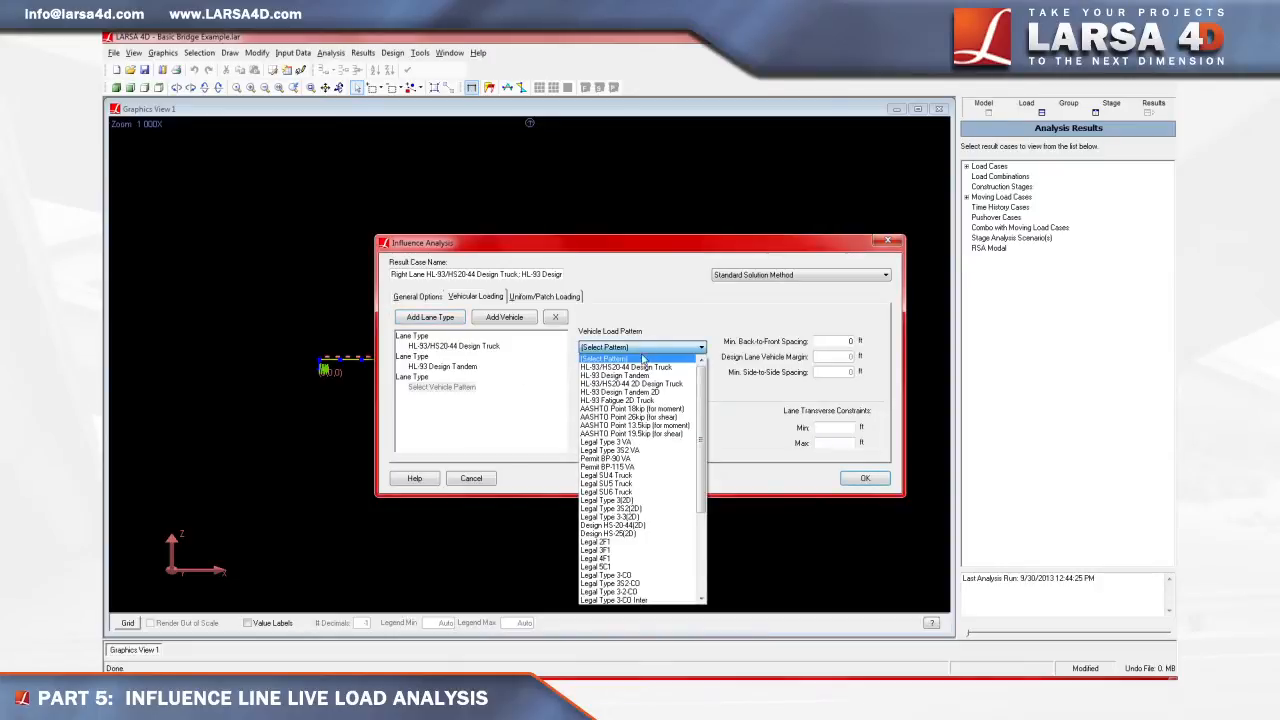
{"action": "left_click", "coordinate": [648, 368]}
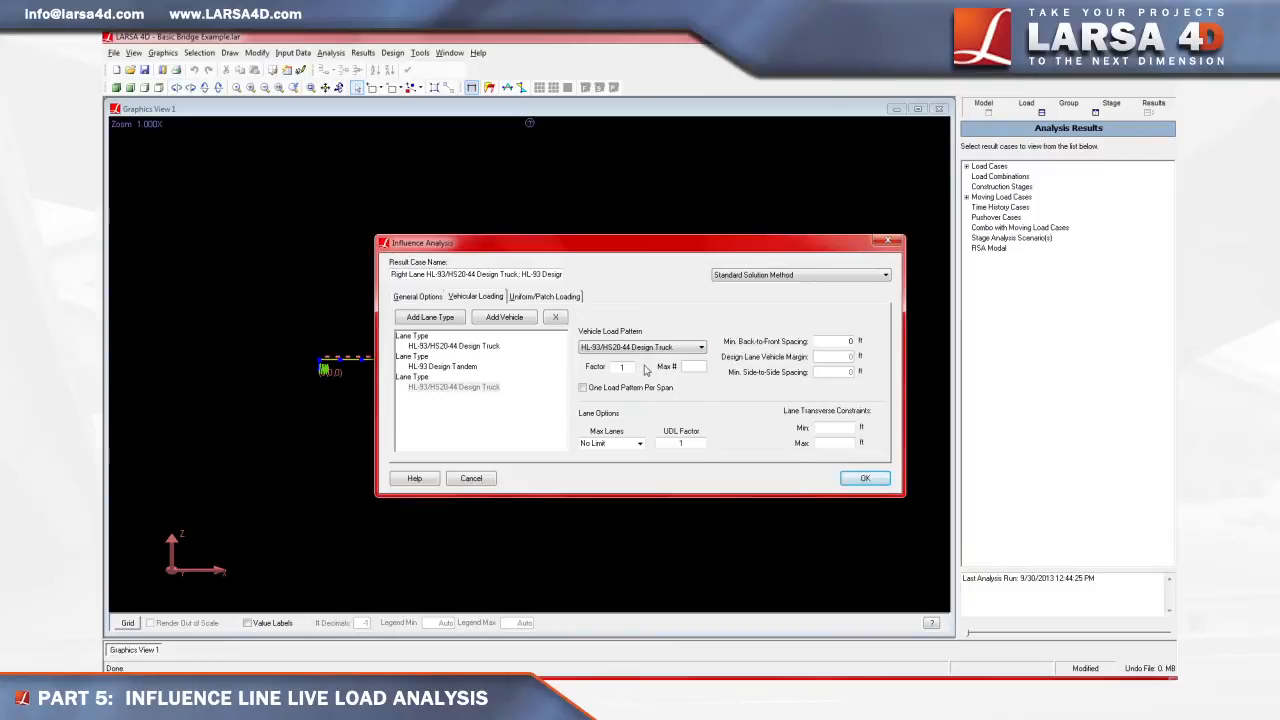
{"action": "left_click_drag", "start_coordinate": [631, 368], "coordinate": [613, 367]}
{"action": "type", "text": "0.9"}
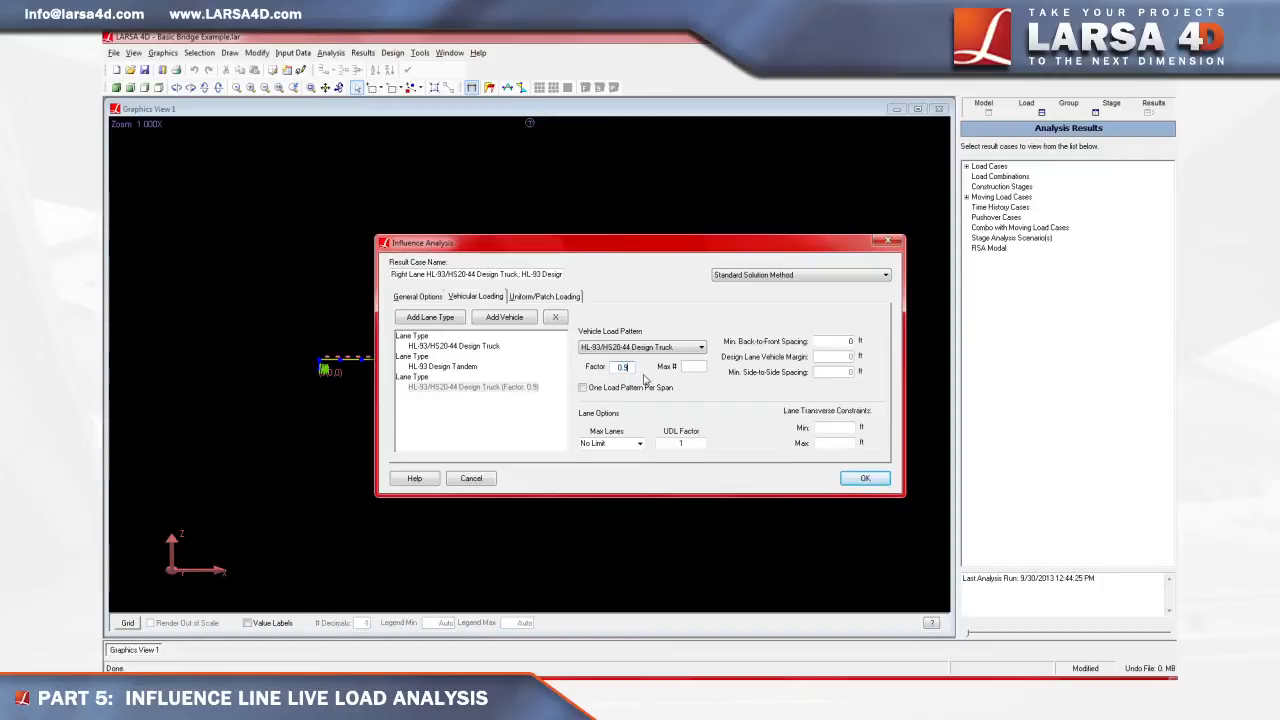
{"action": "left_click", "coordinate": [530, 319]}
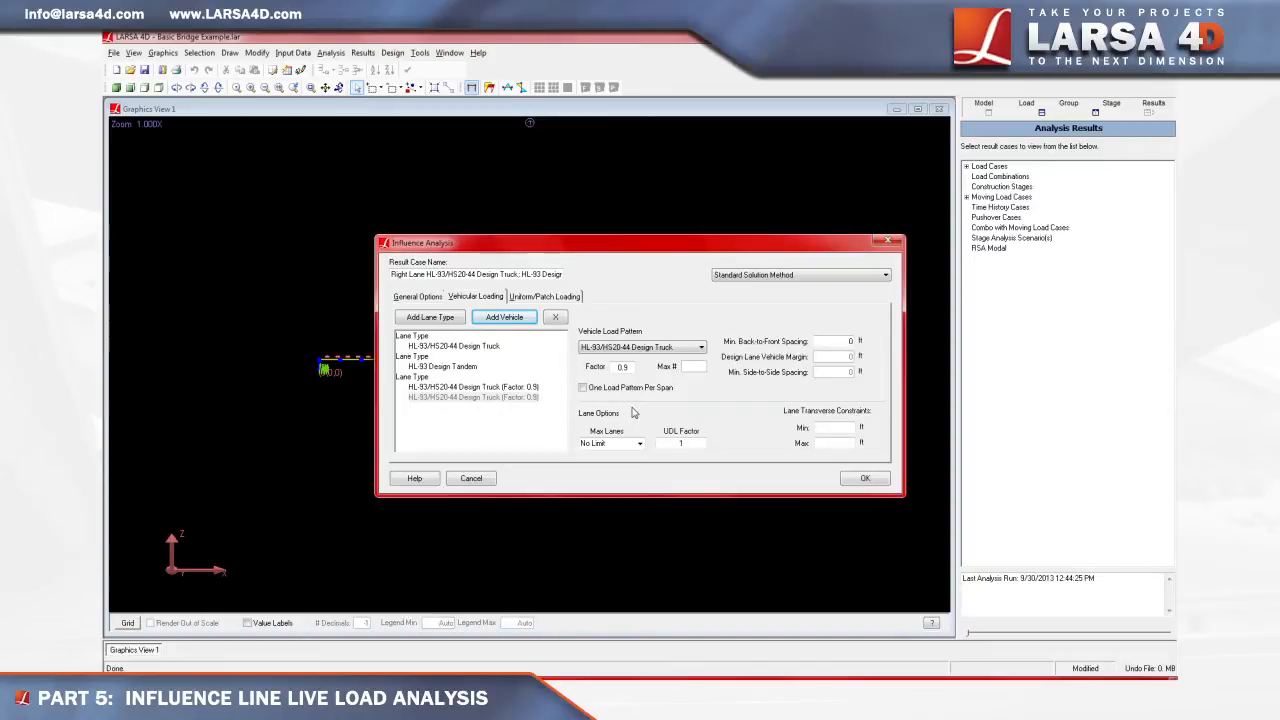
Set the third lane type's UDL factor to 0.9 and its second truck's minimum back-to-front spacing to 50 ft, with one load pattern per span.
{"action": "double_click", "coordinate": [679, 443]}
{"action": "type", "text": "0.9"}
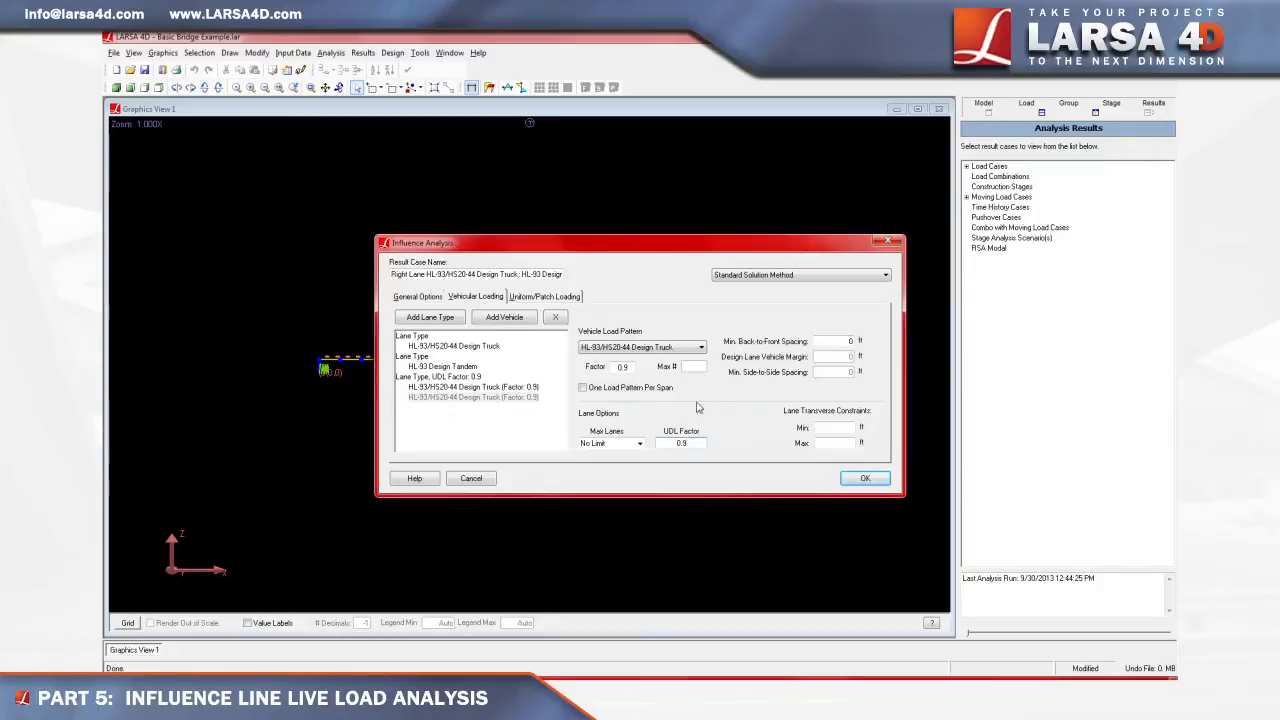
{"action": "double_click", "coordinate": [849, 341]}
{"action": "type", "text": "50"}
{"action": "left_click", "coordinate": [583, 387]}
Set the simple uniform load magnitude of the influence case to 0.64 kips/ft.
{"action": "left_click", "coordinate": [571, 299]}
{"action": "double_click", "coordinate": [548, 326]}
{"action": "type", "text": "0.64"}
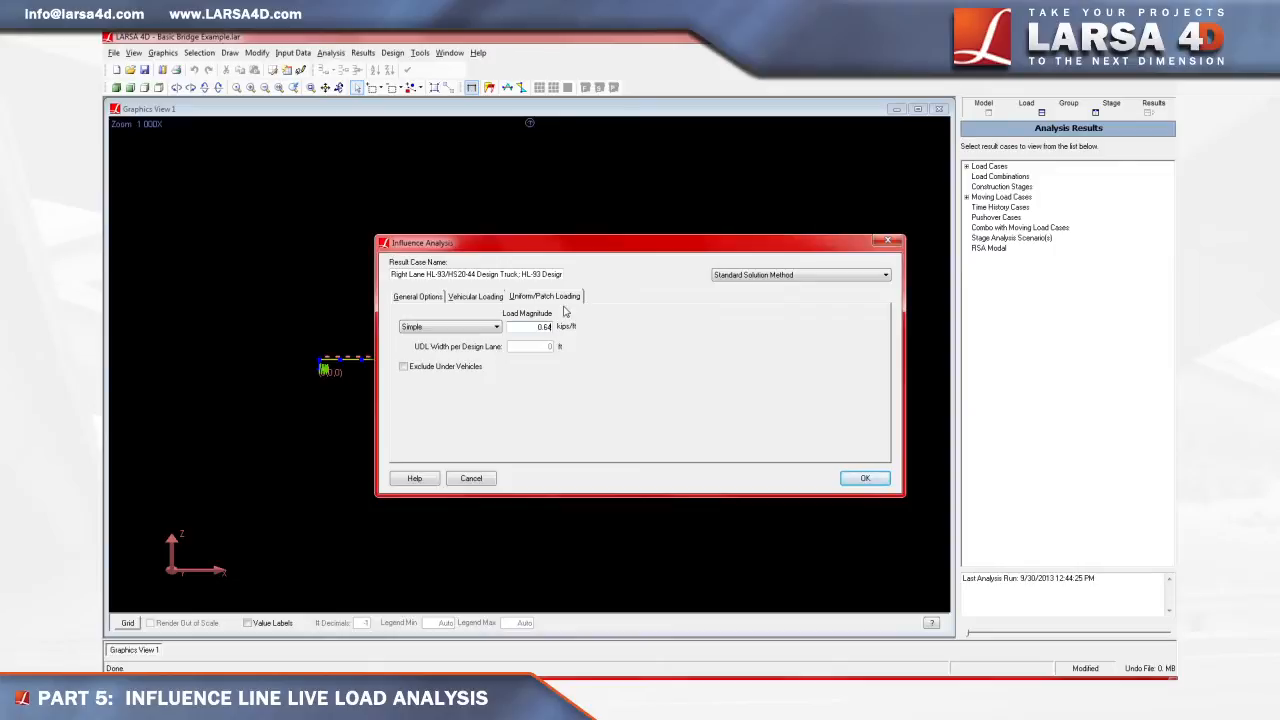
Shorten the result case name to Right Lane and create the influence case.
{"action": "left_click_drag", "start_coordinate": [429, 274], "coordinate": [615, 263]}
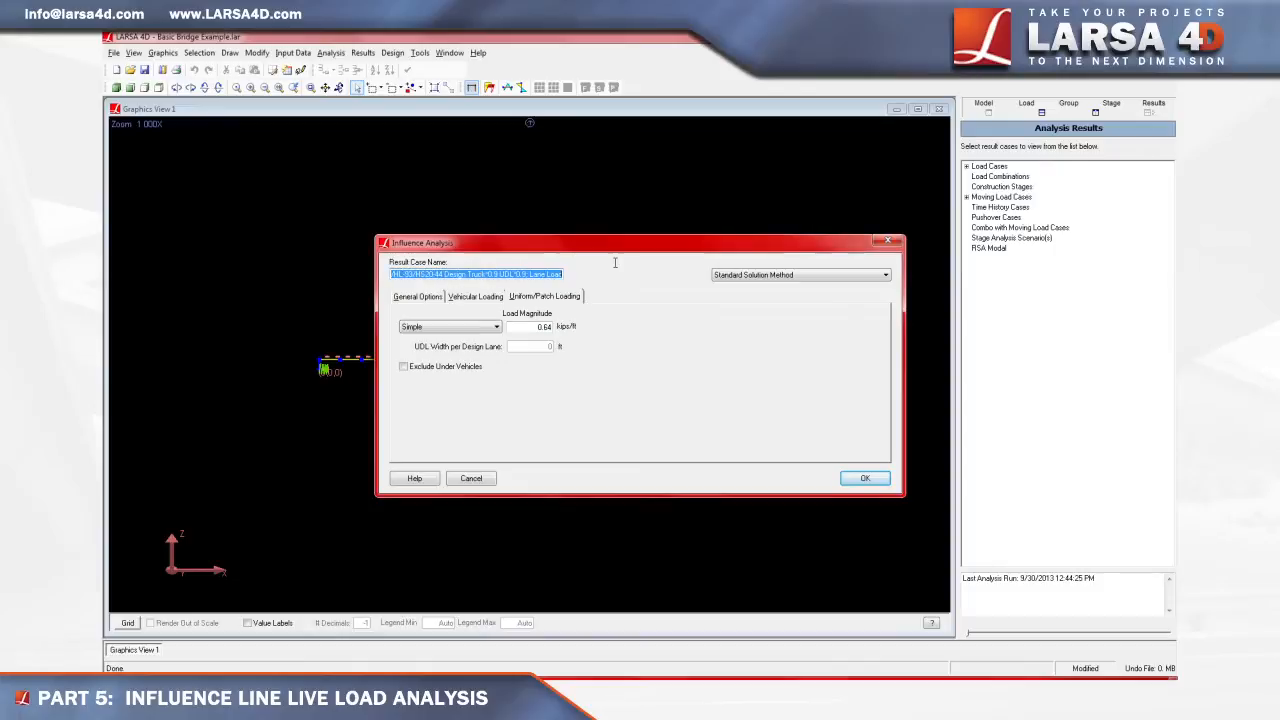
{"action": "key", "text": "Delete"}
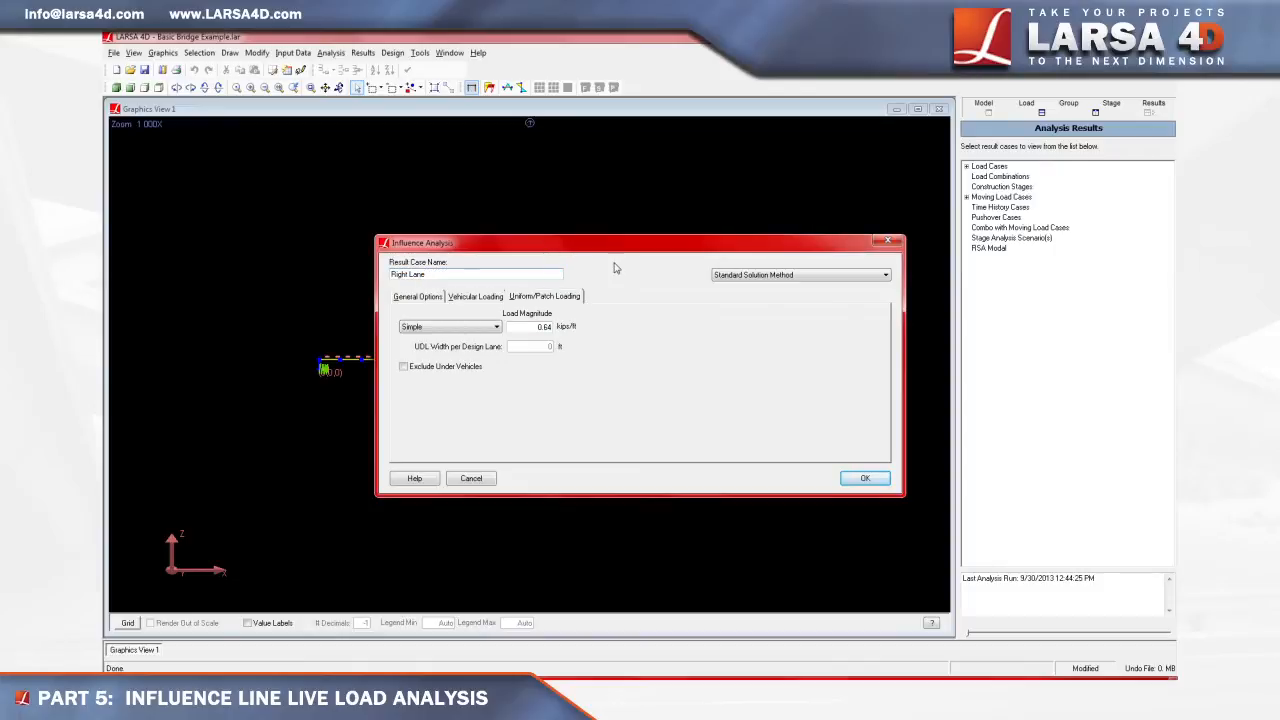
{"action": "left_click", "coordinate": [850, 478]}
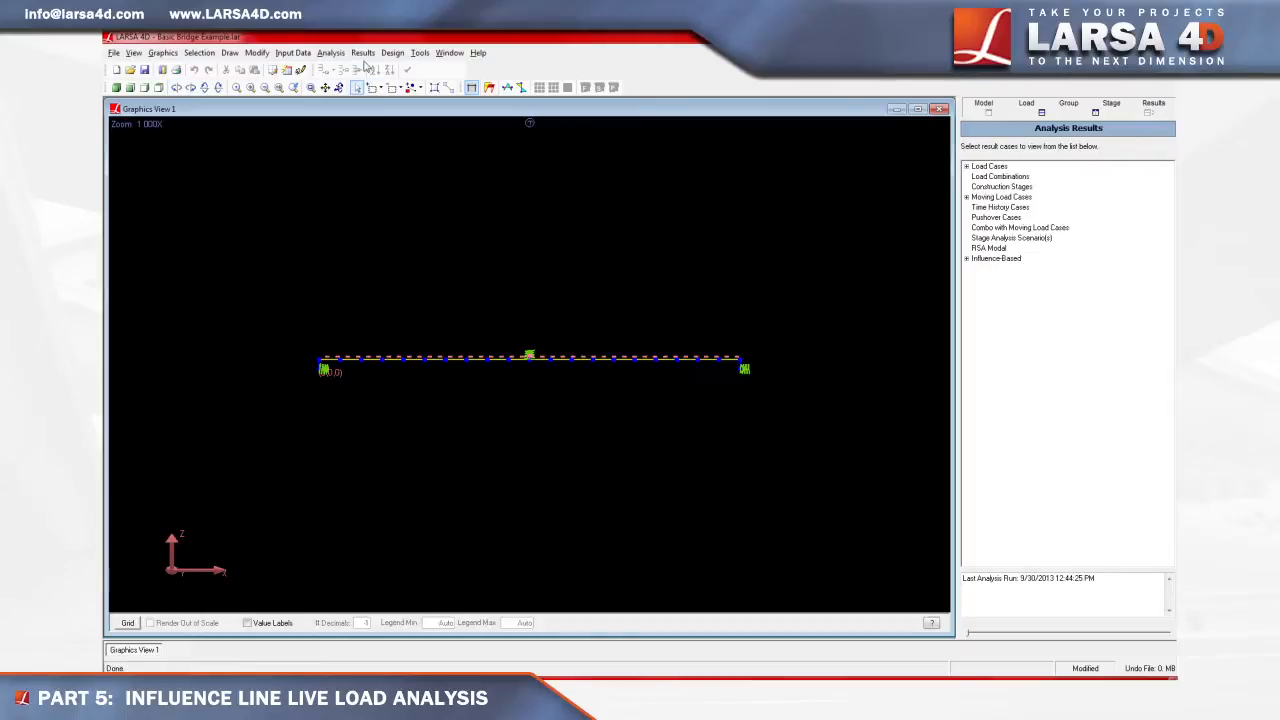
Start a new influence line result case using the Influence Line Left coefficients.
{"action": "left_click", "coordinate": [362, 52]}
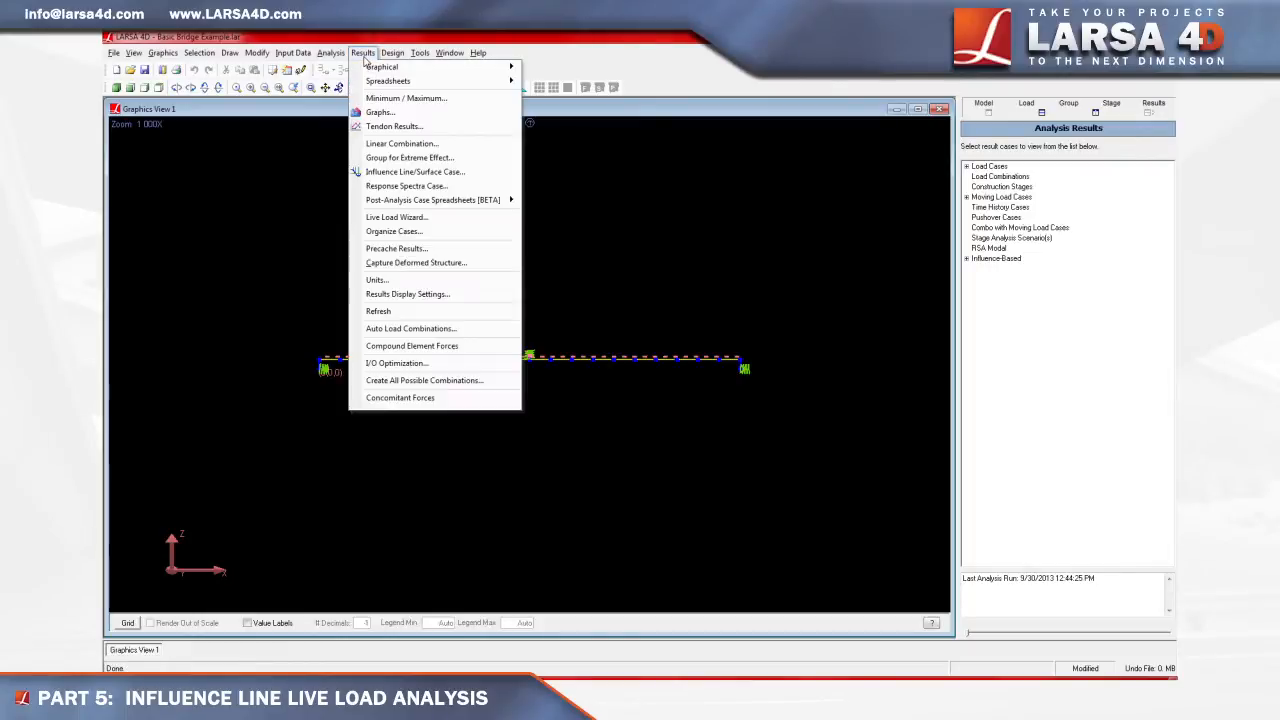
{"action": "left_click", "coordinate": [396, 172]}
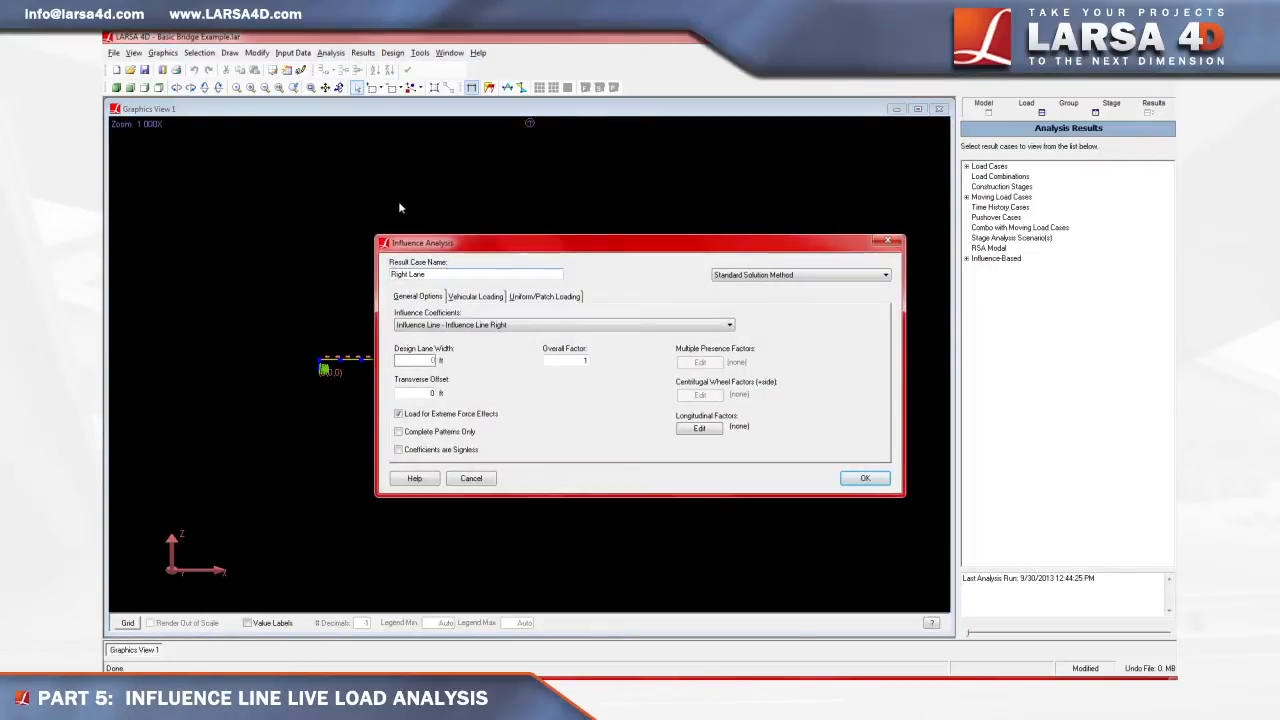
{"action": "left_click", "coordinate": [522, 328]}
{"action": "left_click", "coordinate": [524, 343]}
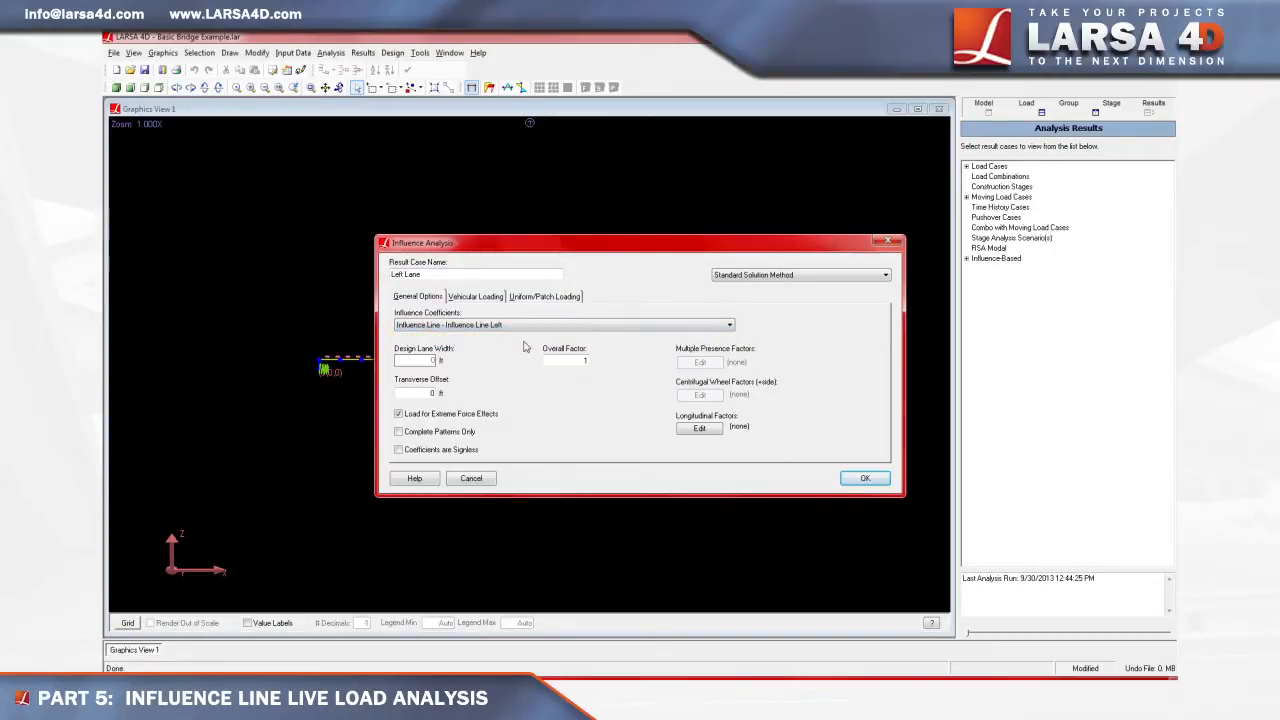
Add two lane types to the left lane case, one with the HL-93/HS20-44 Design Truck and one with the HL-93 Design Tandem.
{"action": "left_click", "coordinate": [490, 298]}
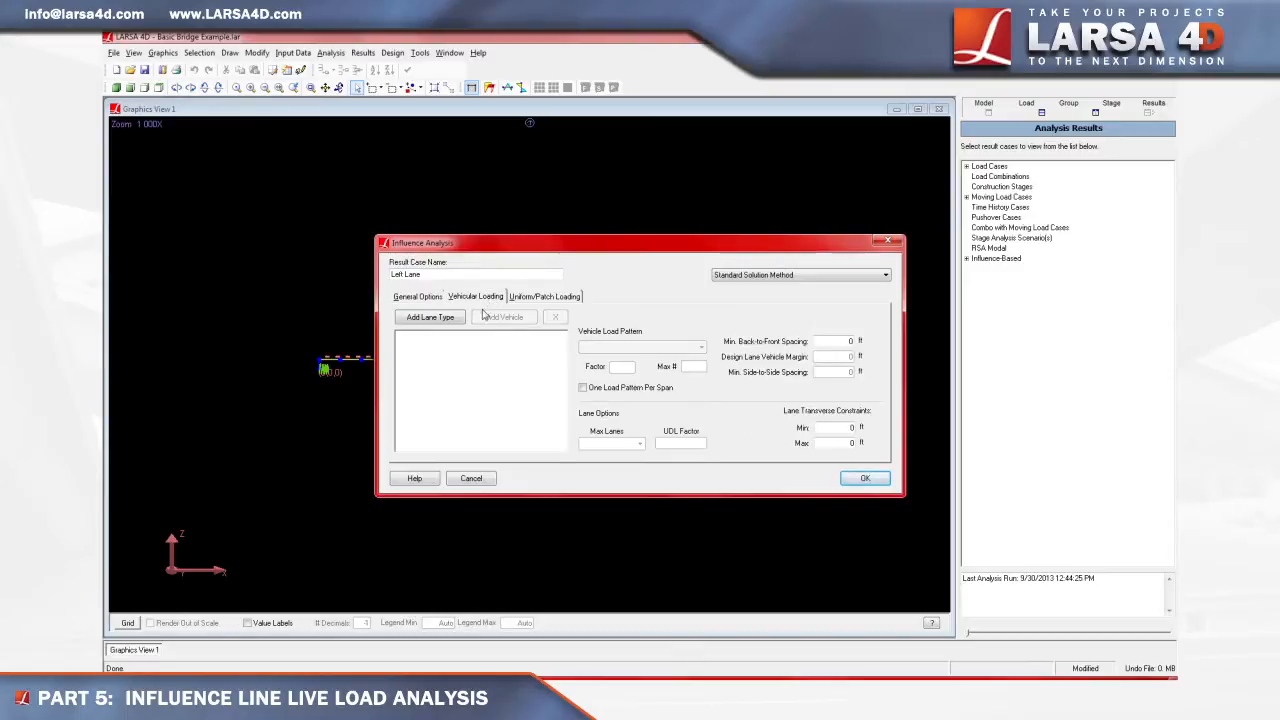
{"action": "left_click", "coordinate": [456, 318]}
{"action": "left_click", "coordinate": [605, 347]}
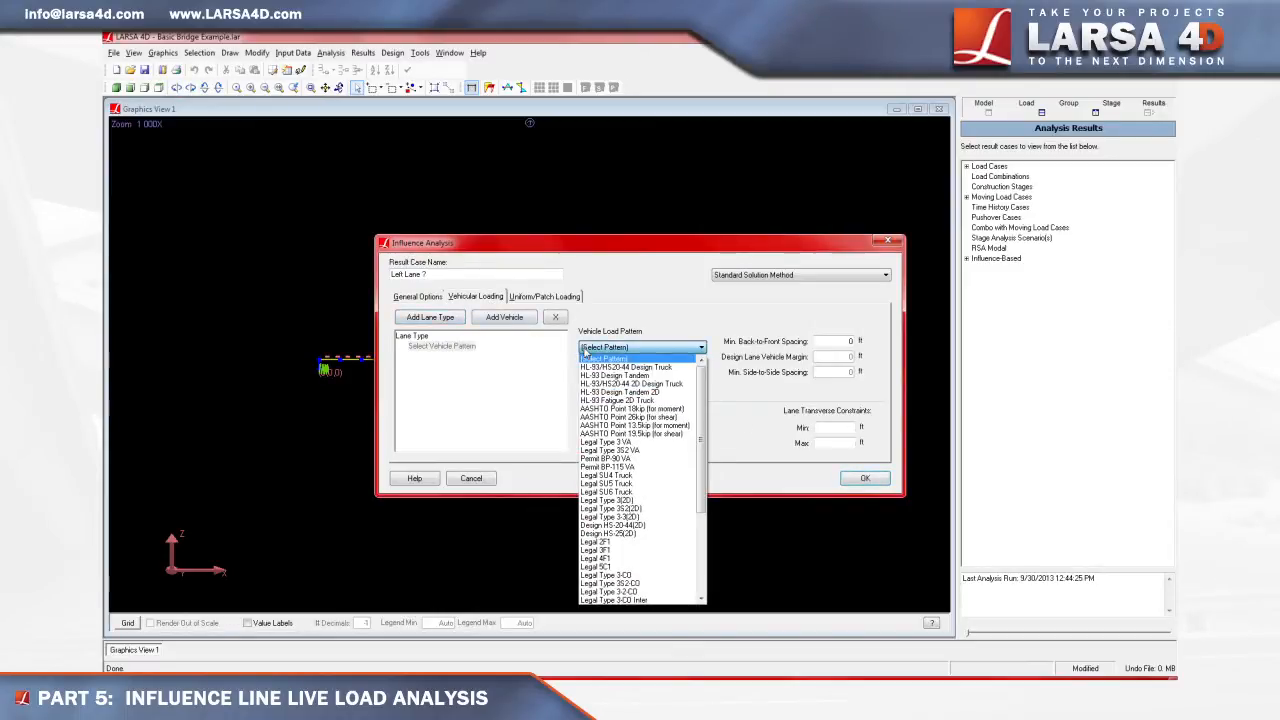
{"action": "left_click", "coordinate": [594, 367]}
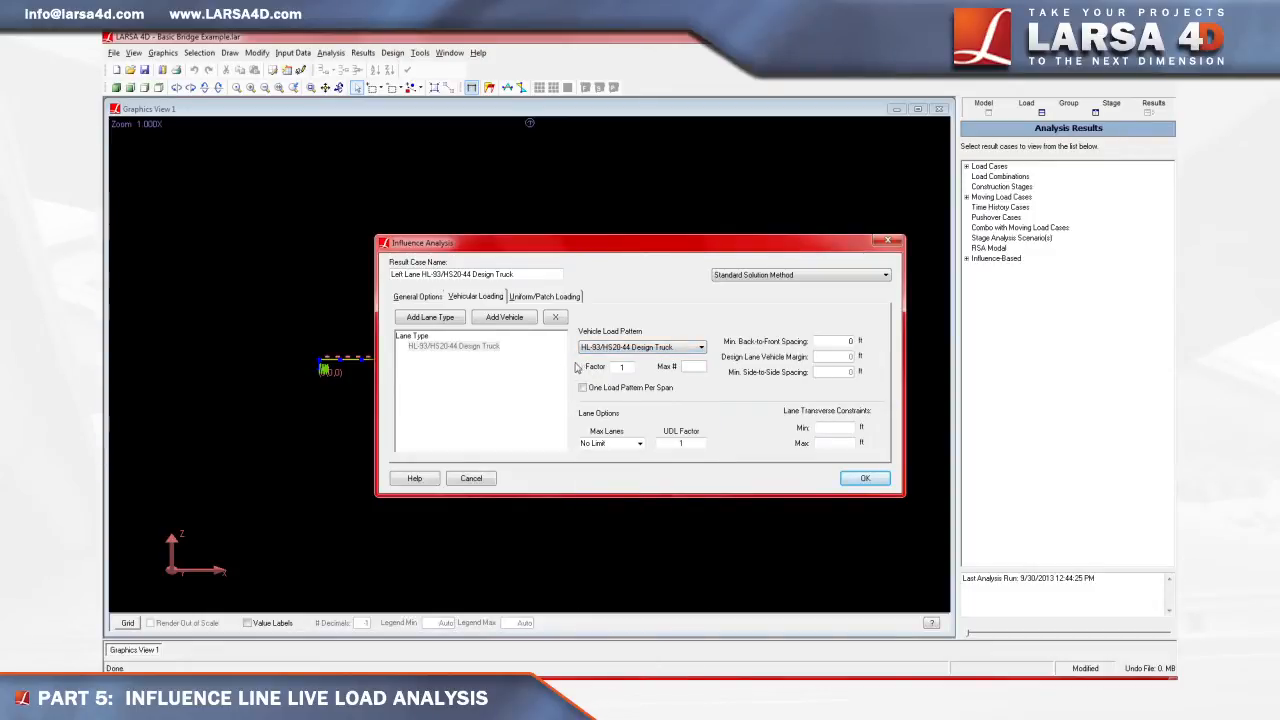
{"action": "left_click", "coordinate": [450, 318]}
{"action": "left_click", "coordinate": [592, 350]}
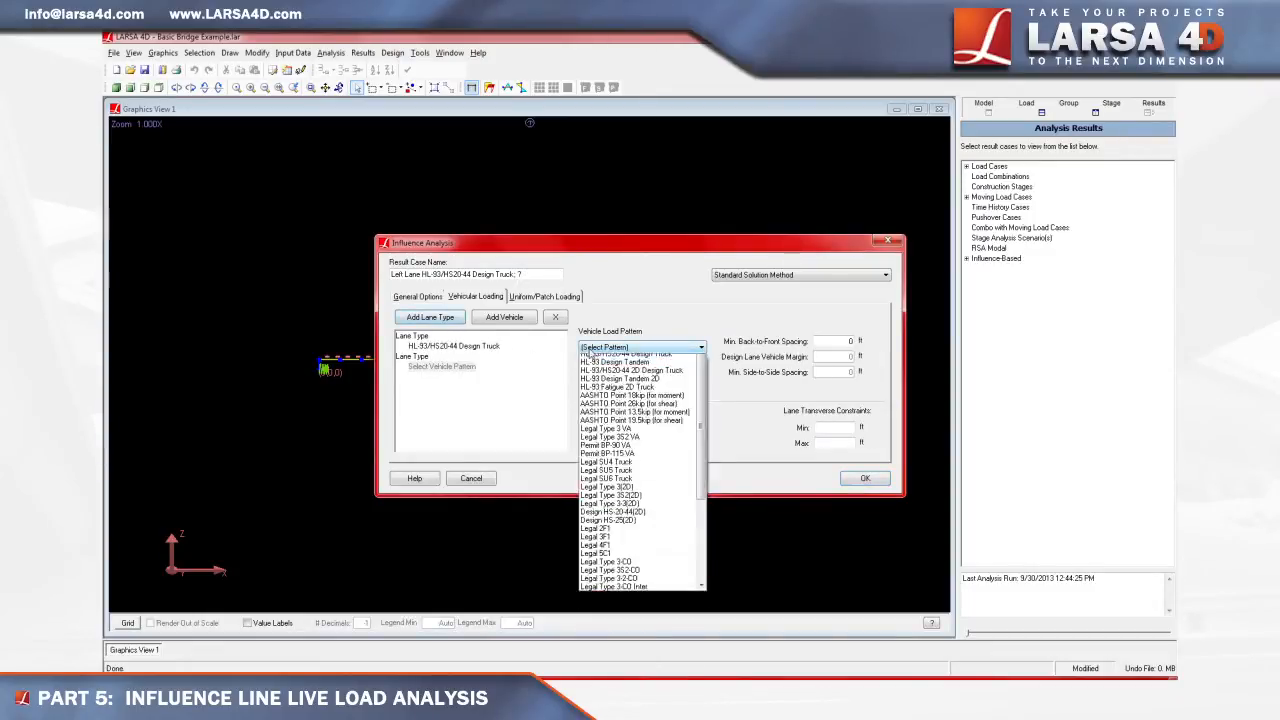
{"action": "left_click", "coordinate": [586, 376]}
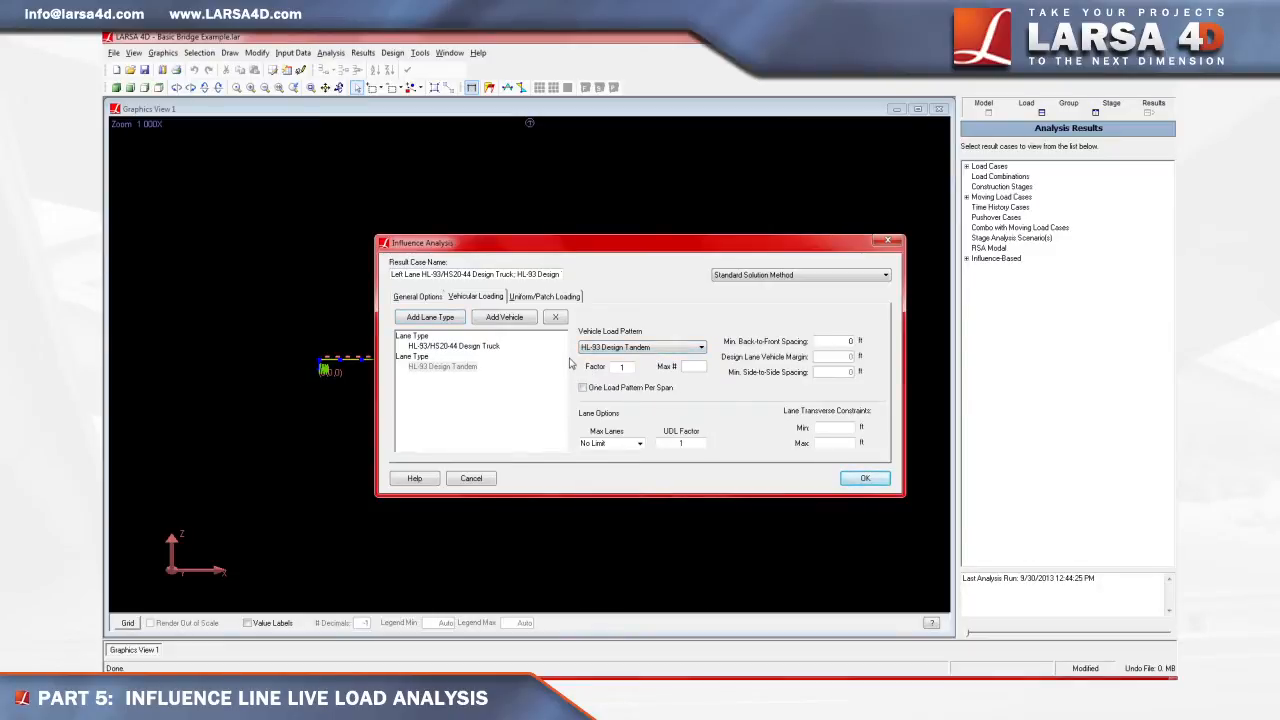
Add a third lane type to the left lane case with two HL-93/HS20-44 Design Trucks, each with a factor of 0.9.
{"action": "left_click", "coordinate": [455, 320]}
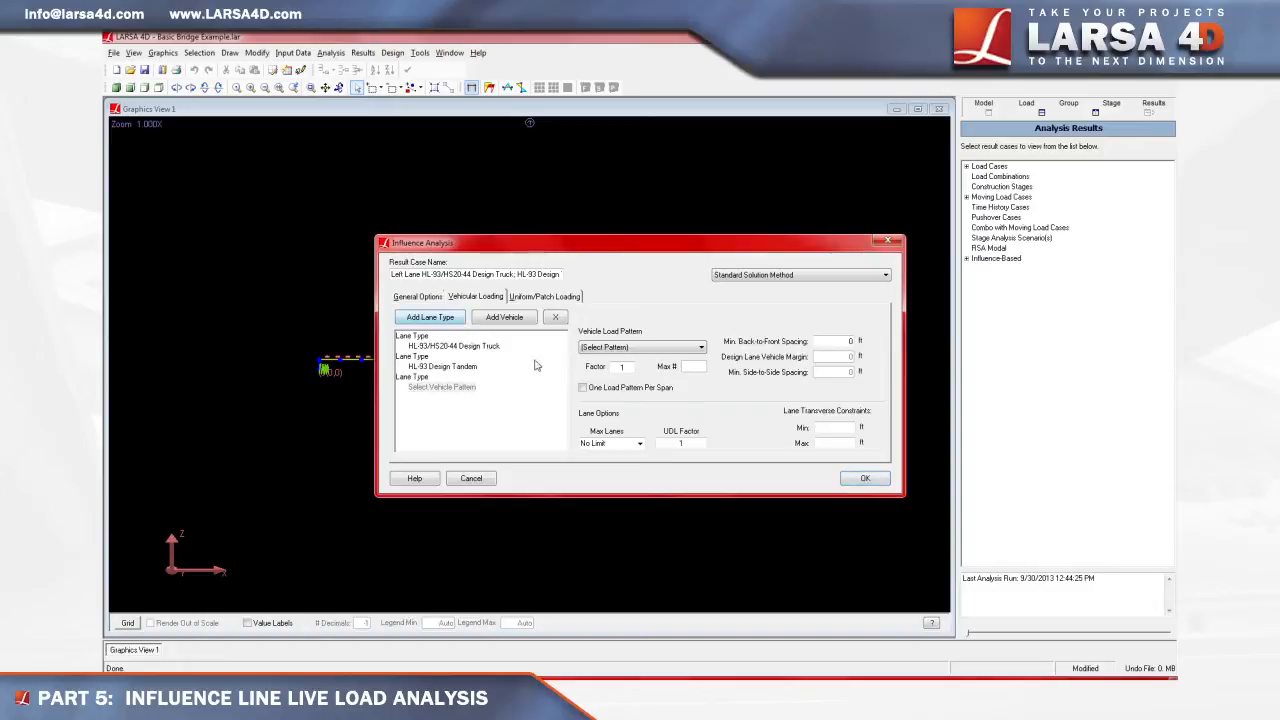
{"action": "left_click", "coordinate": [590, 350]}
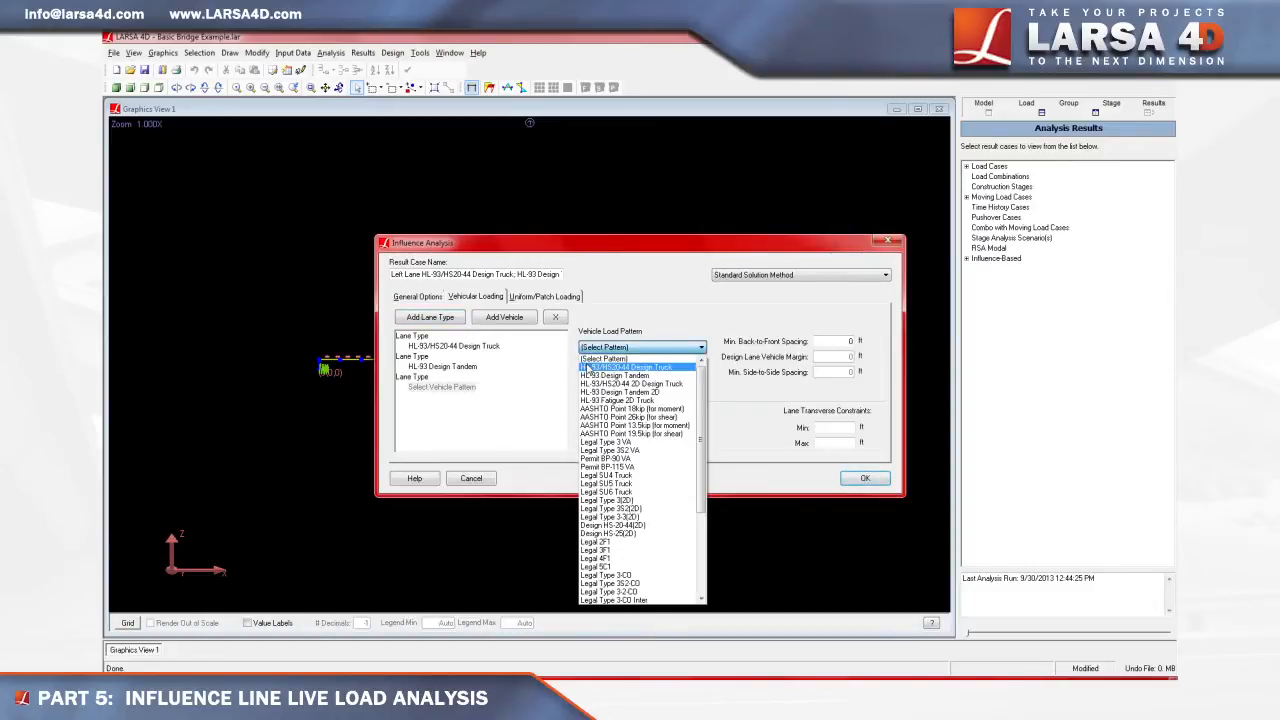
{"action": "left_click", "coordinate": [588, 368]}
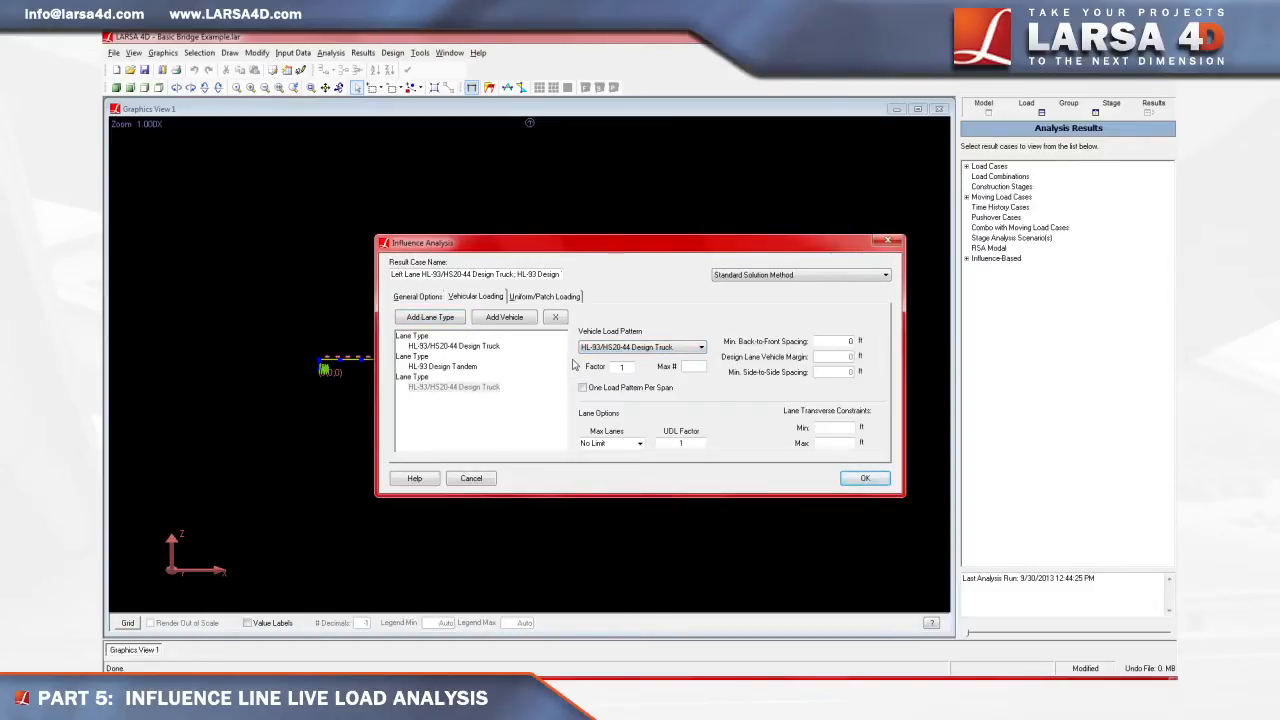
{"action": "double_click", "coordinate": [621, 366]}
{"action": "type", "text": "0.9"}
{"action": "left_click", "coordinate": [529, 322]}
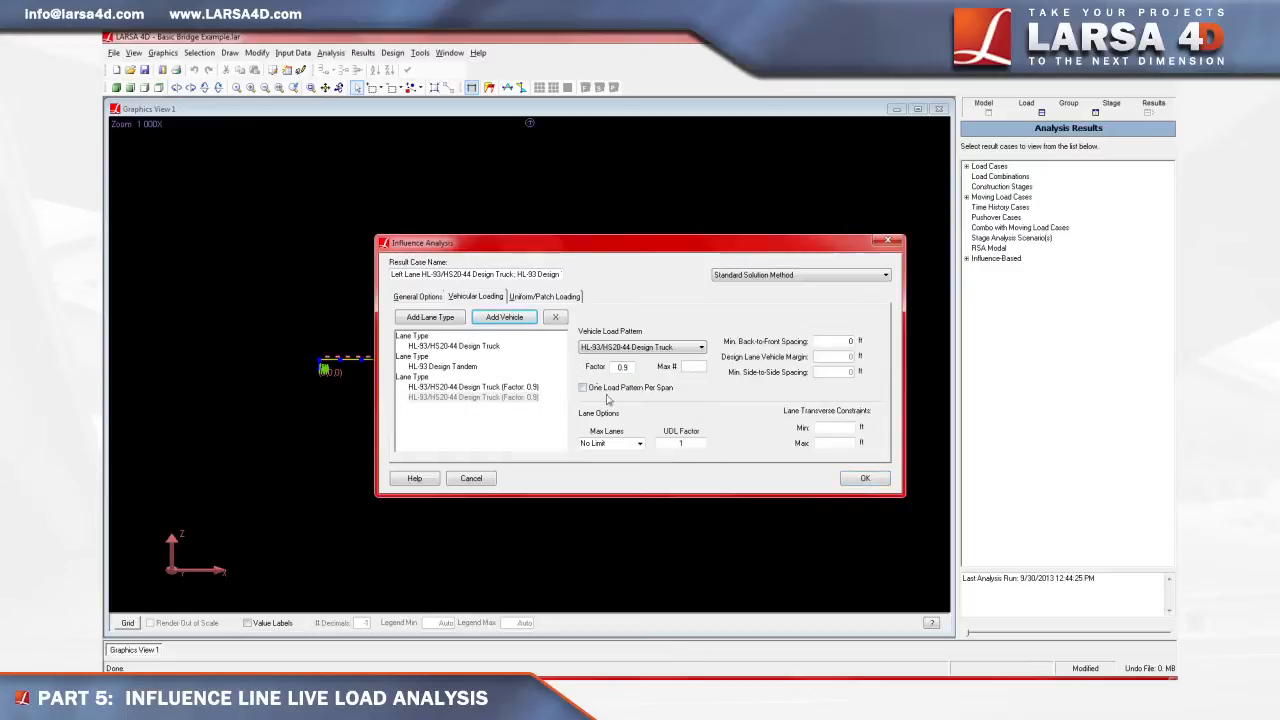
Give the left lane case's third lane type a 0.9 UDL factor, 50 ft minimum back-to-front spacing and one load pattern per span.
{"action": "double_click", "coordinate": [680, 442]}
{"action": "type", "text": "0.9"}
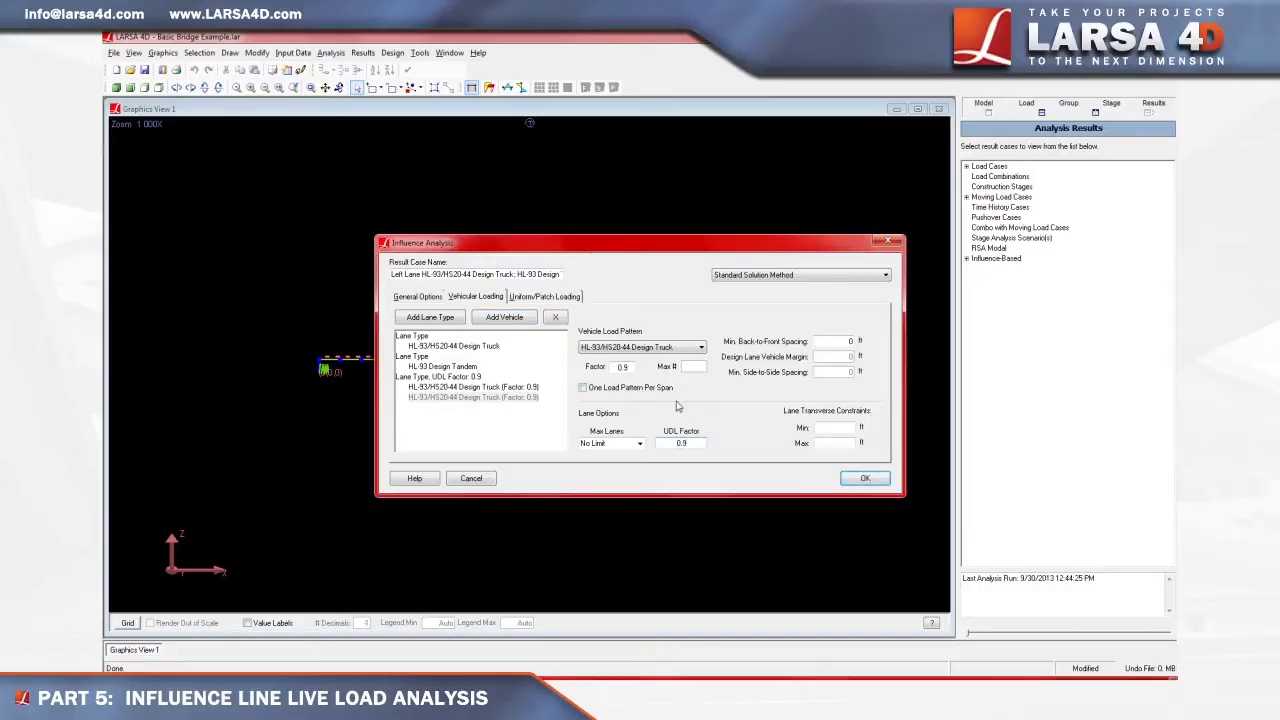
{"action": "left_click", "coordinate": [846, 341]}
{"action": "type", "text": "50"}
{"action": "left_click", "coordinate": [584, 388]}
Set the simple uniform load magnitude to 0.64 kips/ft, shorten the result case name to Left Lane, and create the case.
{"action": "left_click", "coordinate": [573, 302]}
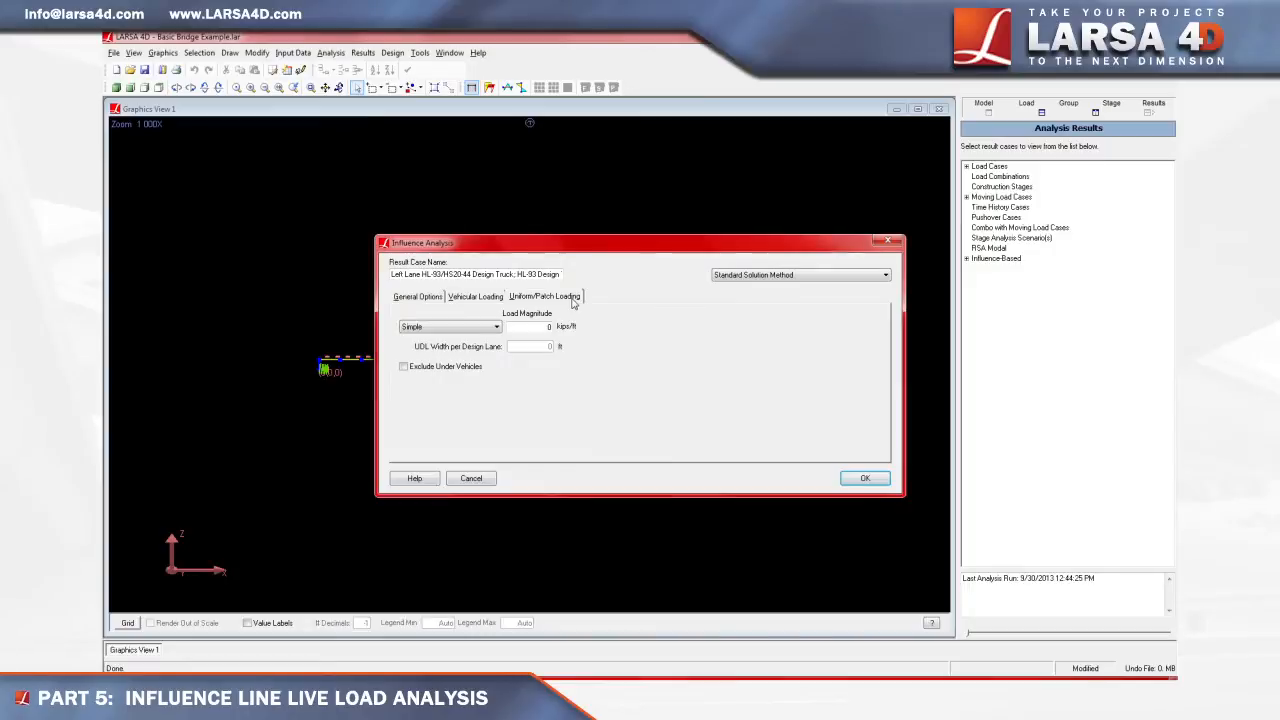
{"action": "double_click", "coordinate": [547, 326]}
{"action": "type", "text": "0.64"}
{"action": "left_click_drag", "start_coordinate": [421, 274], "coordinate": [625, 290]}
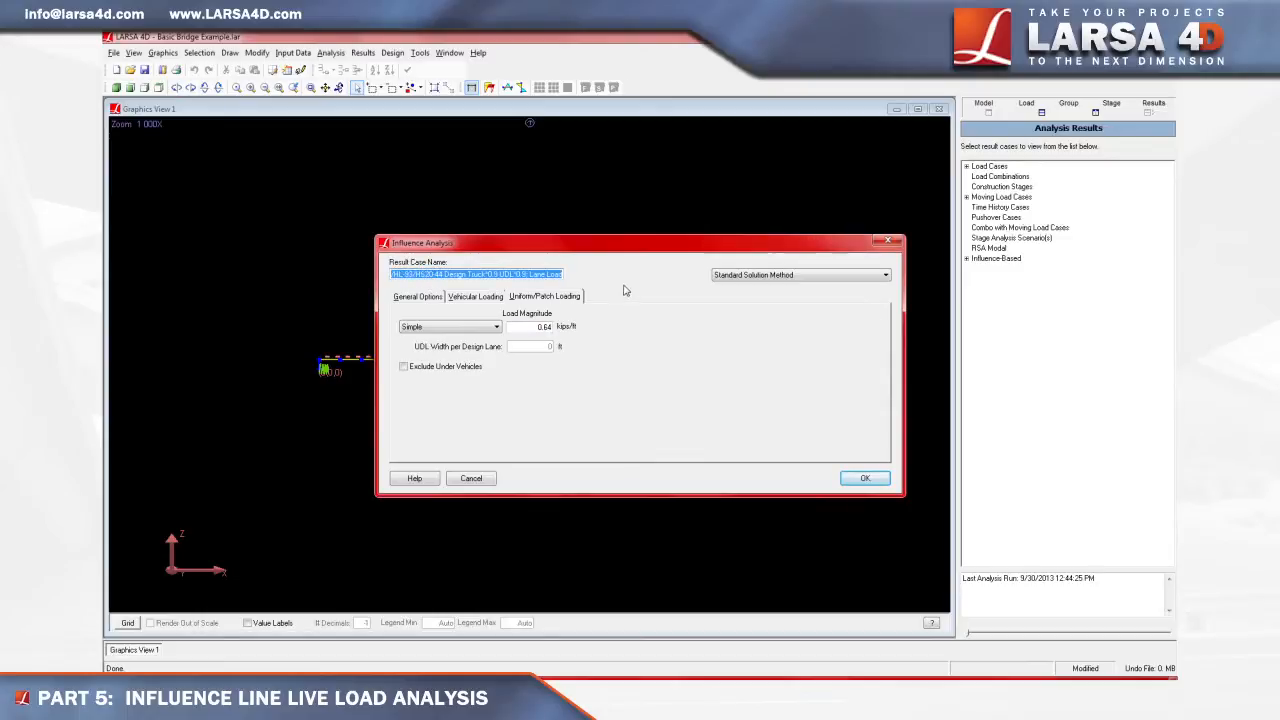
{"action": "key", "text": "Delete"}
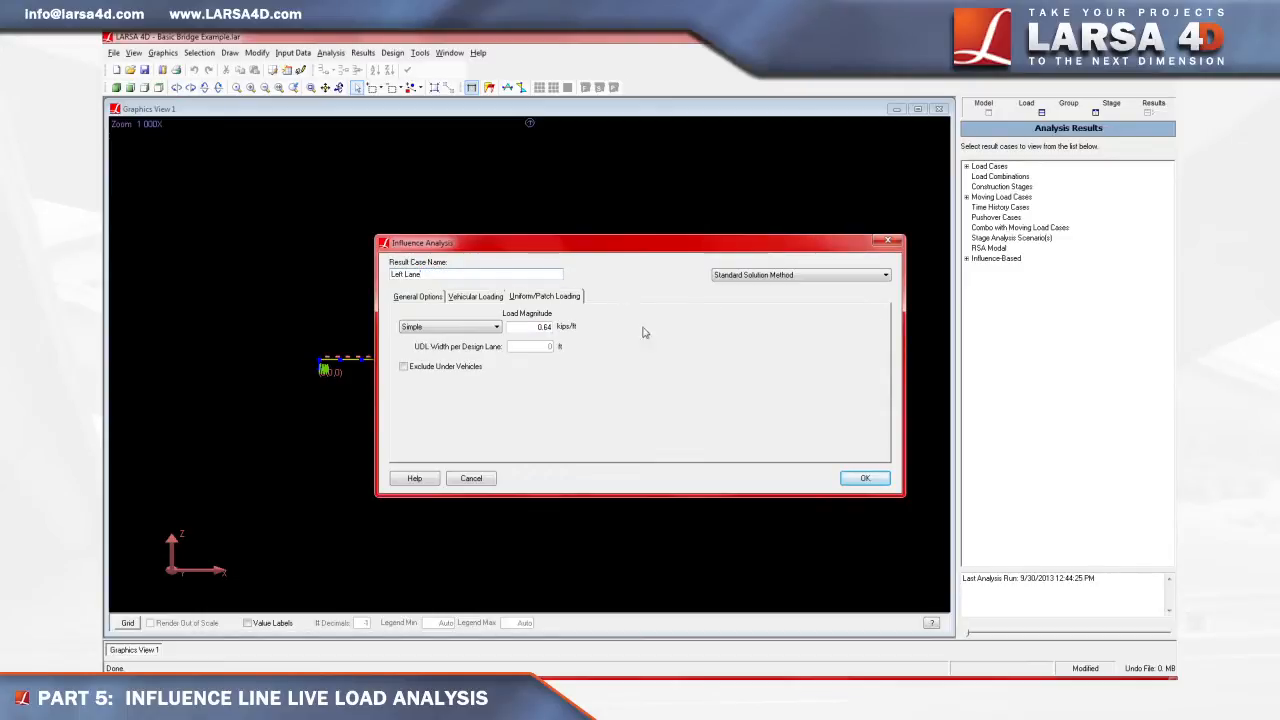
{"action": "left_click", "coordinate": [846, 478]}
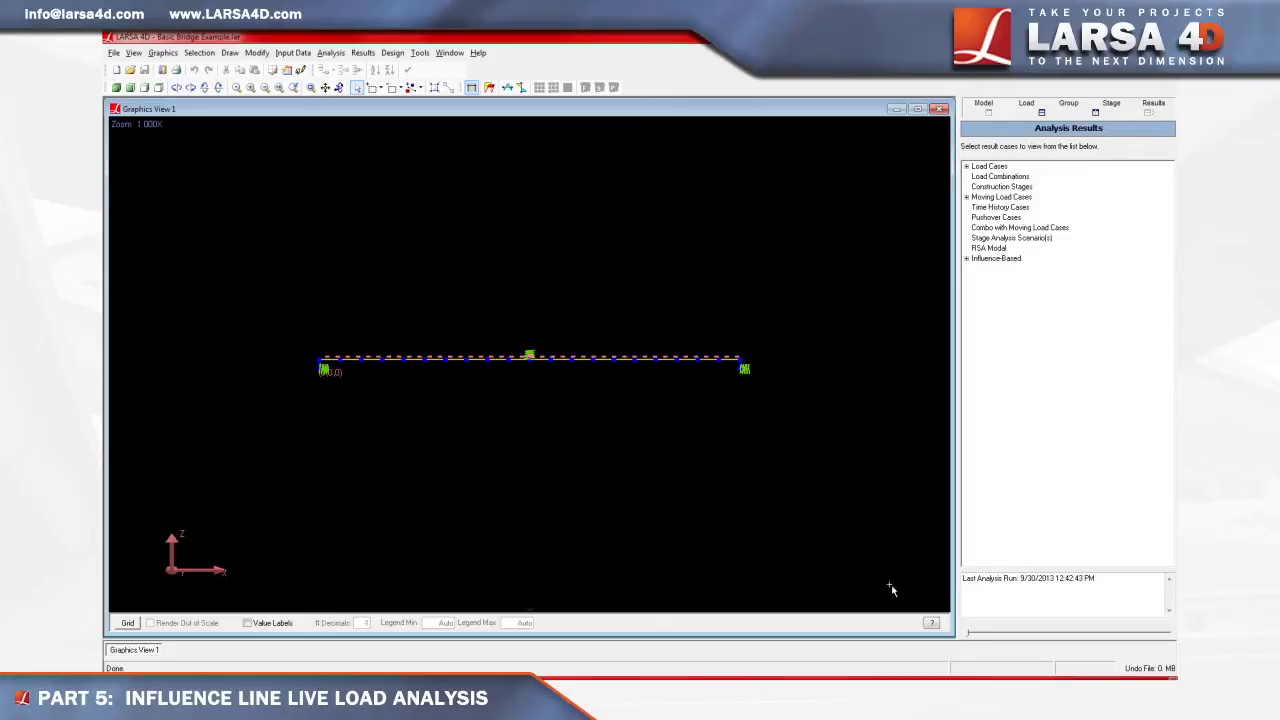
{"action": "left_click", "coordinate": [163, 52]}
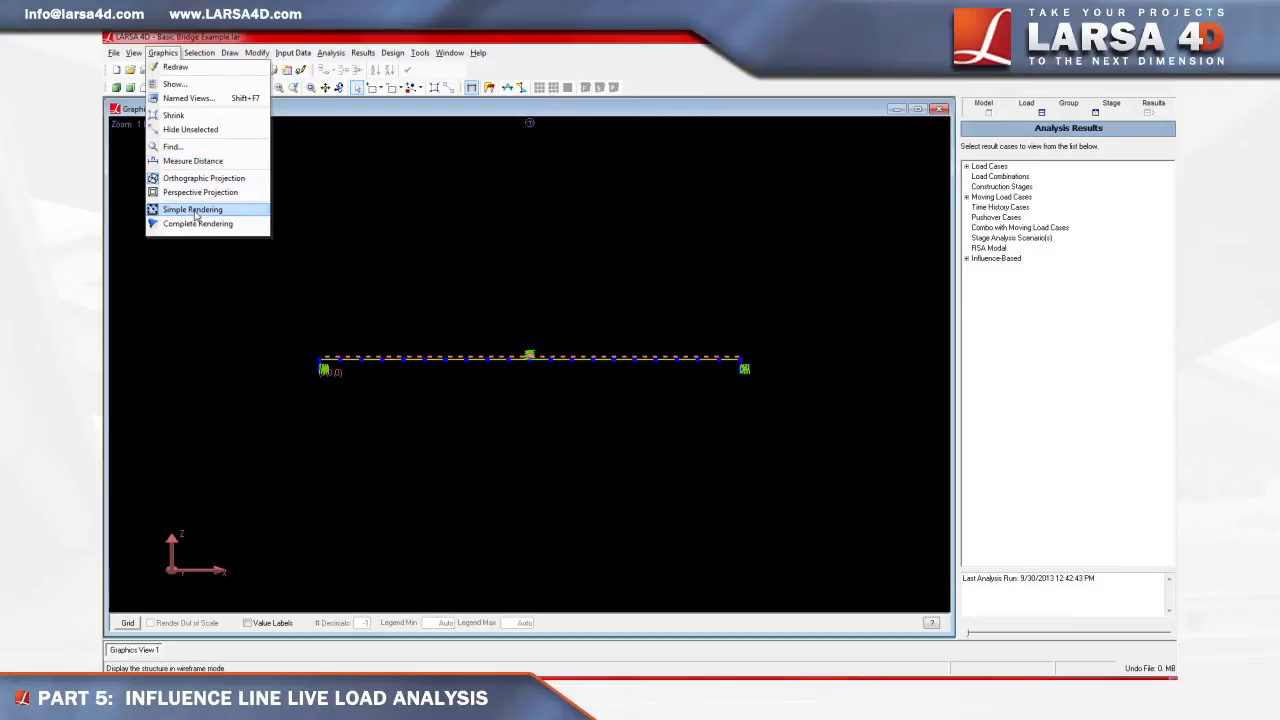
{"action": "left_click", "coordinate": [175, 66]}
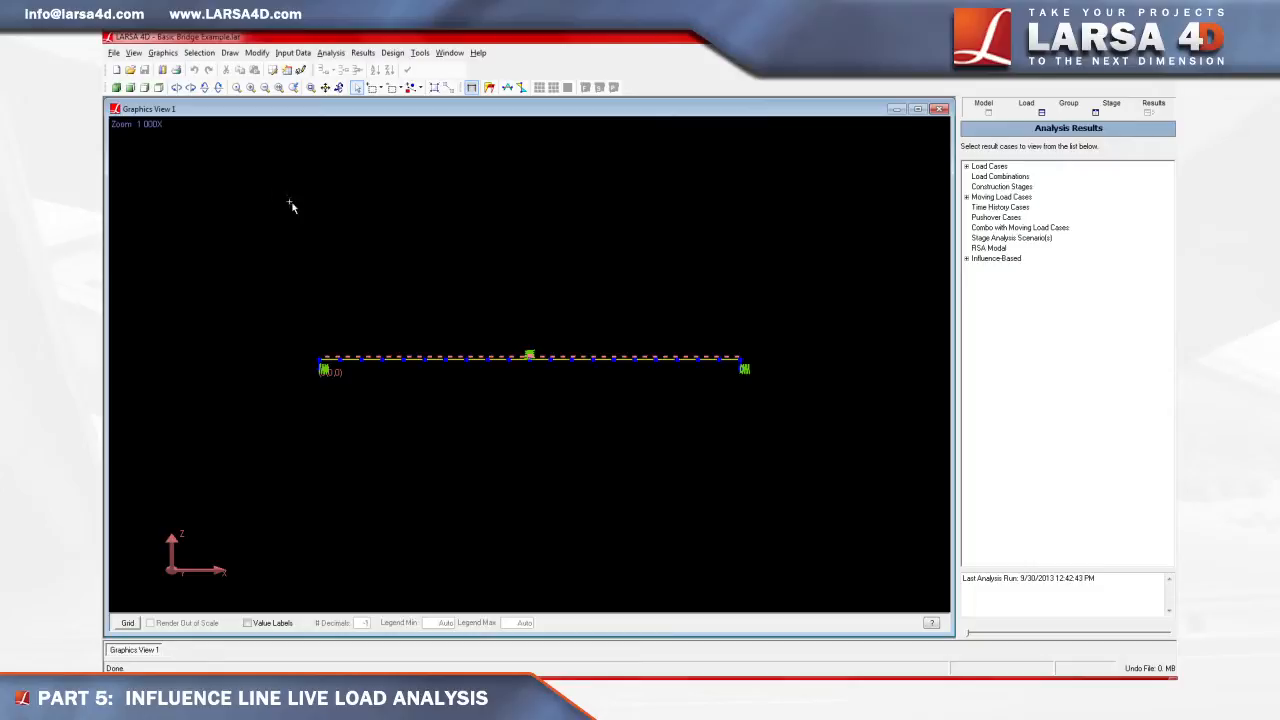
Display the Moment Mz member force diagram for the Right Lane influence-based case.
{"action": "left_click", "coordinate": [966, 259]}
{"action": "left_click", "coordinate": [990, 269]}
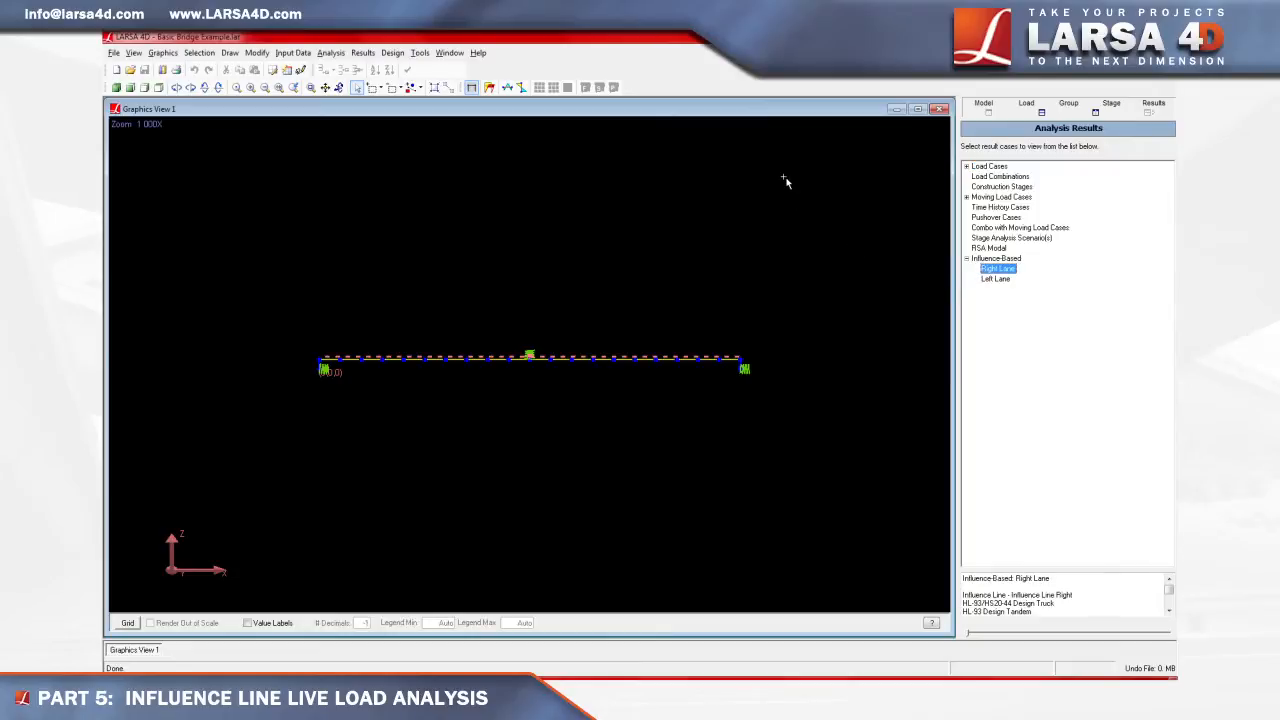
{"action": "left_click", "coordinate": [364, 54]}
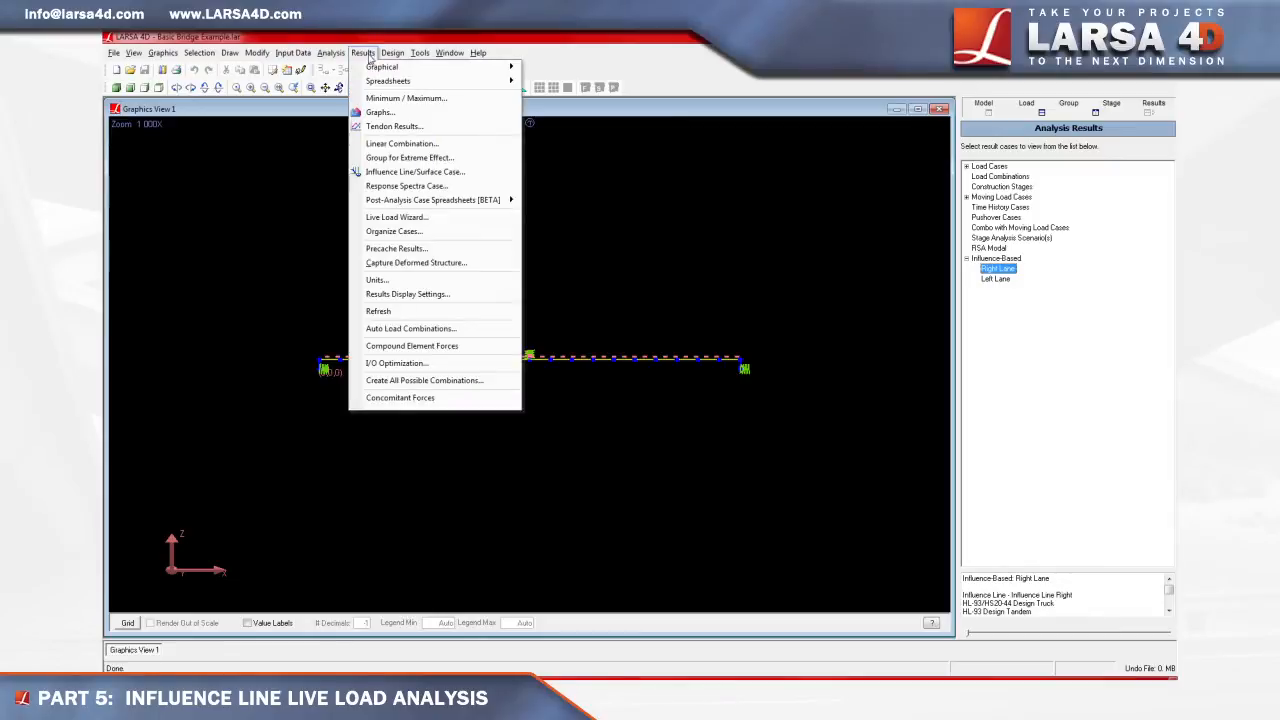
{"action": "mouse_move", "coordinate": [380, 68]}
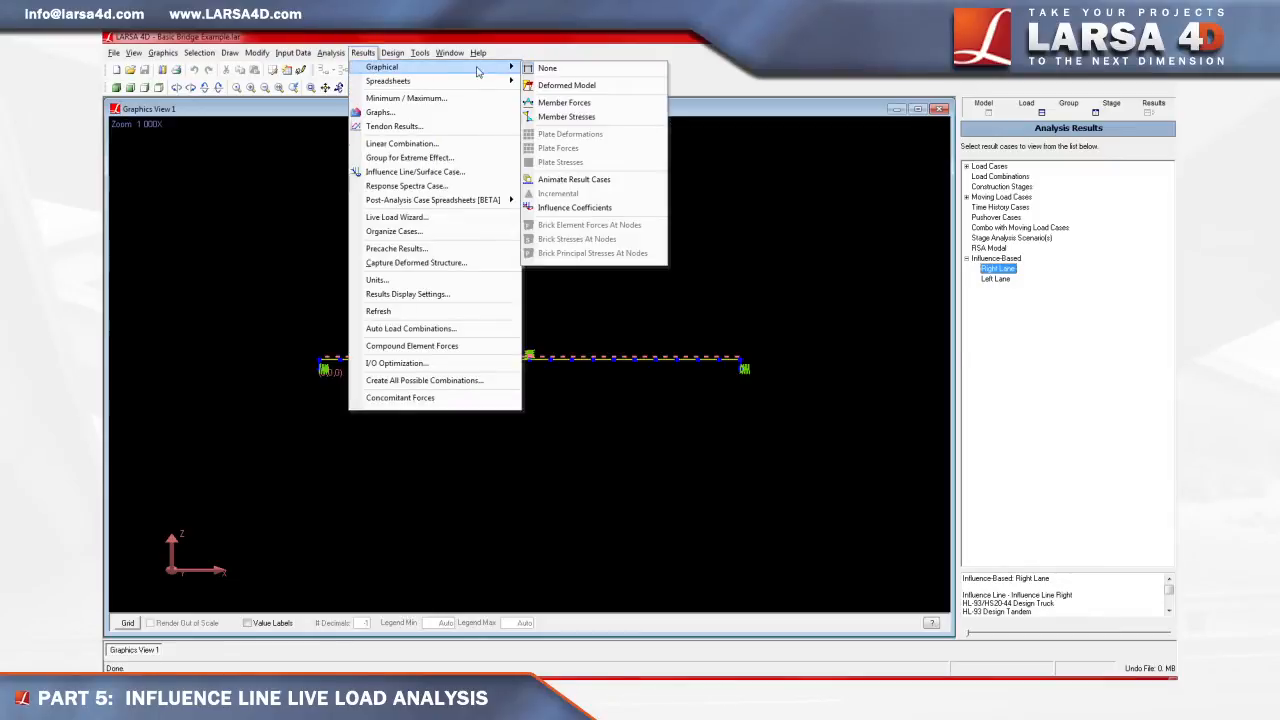
{"action": "left_click", "coordinate": [544, 103]}
{"action": "left_click", "coordinate": [478, 287]}
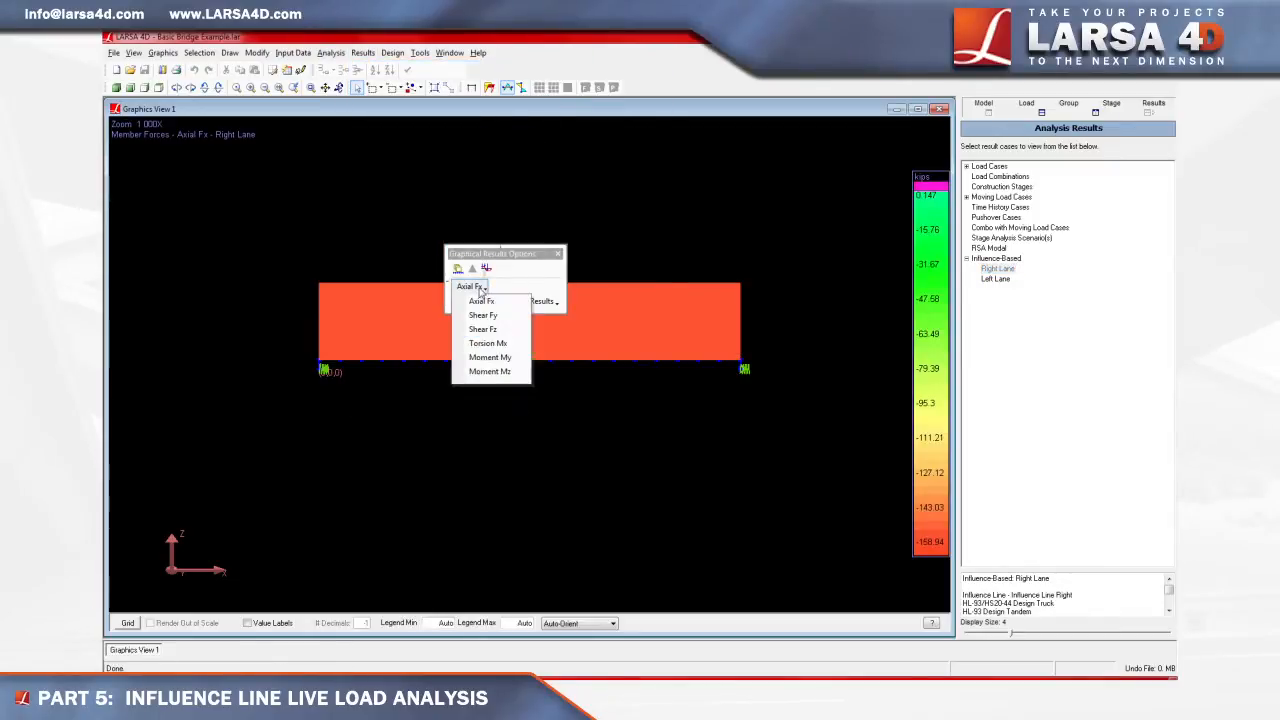
{"action": "left_click", "coordinate": [478, 372]}
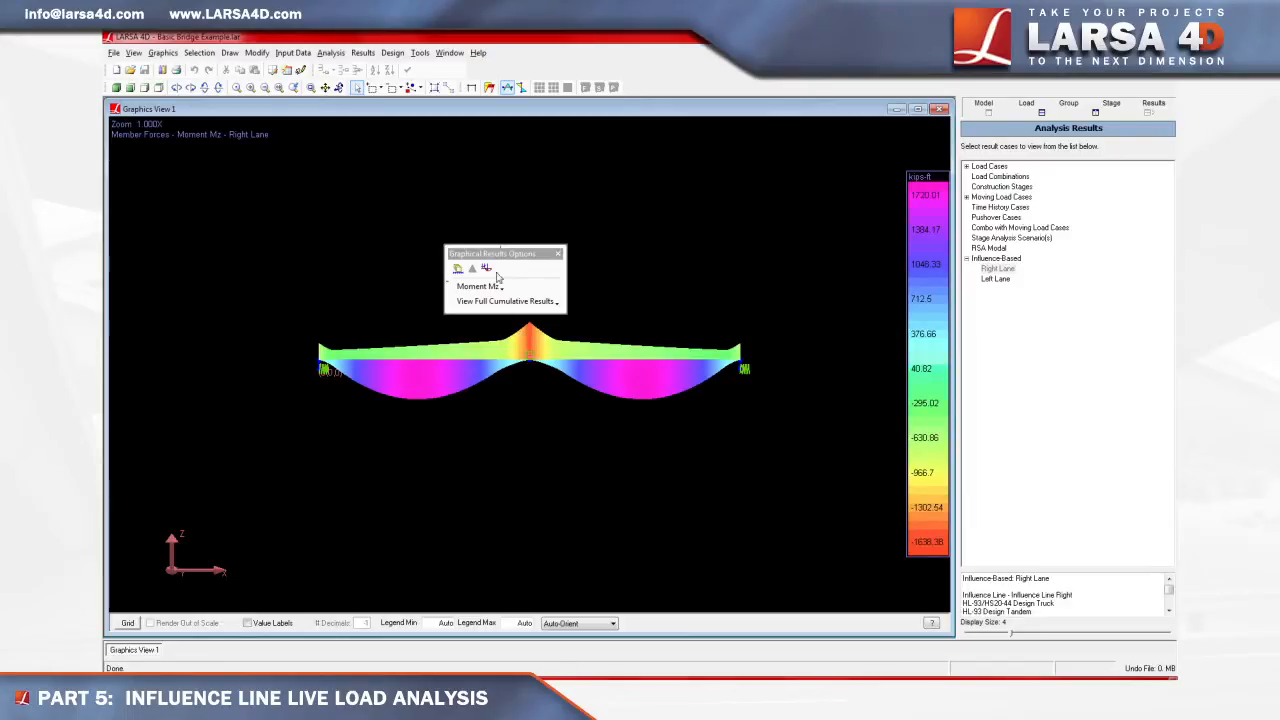
View the local member end forces spreadsheet for the Right Lane case, enveloped for minimum and maximum Moment-Z.
{"action": "left_click", "coordinate": [368, 54]}
{"action": "mouse_move", "coordinate": [400, 81]}
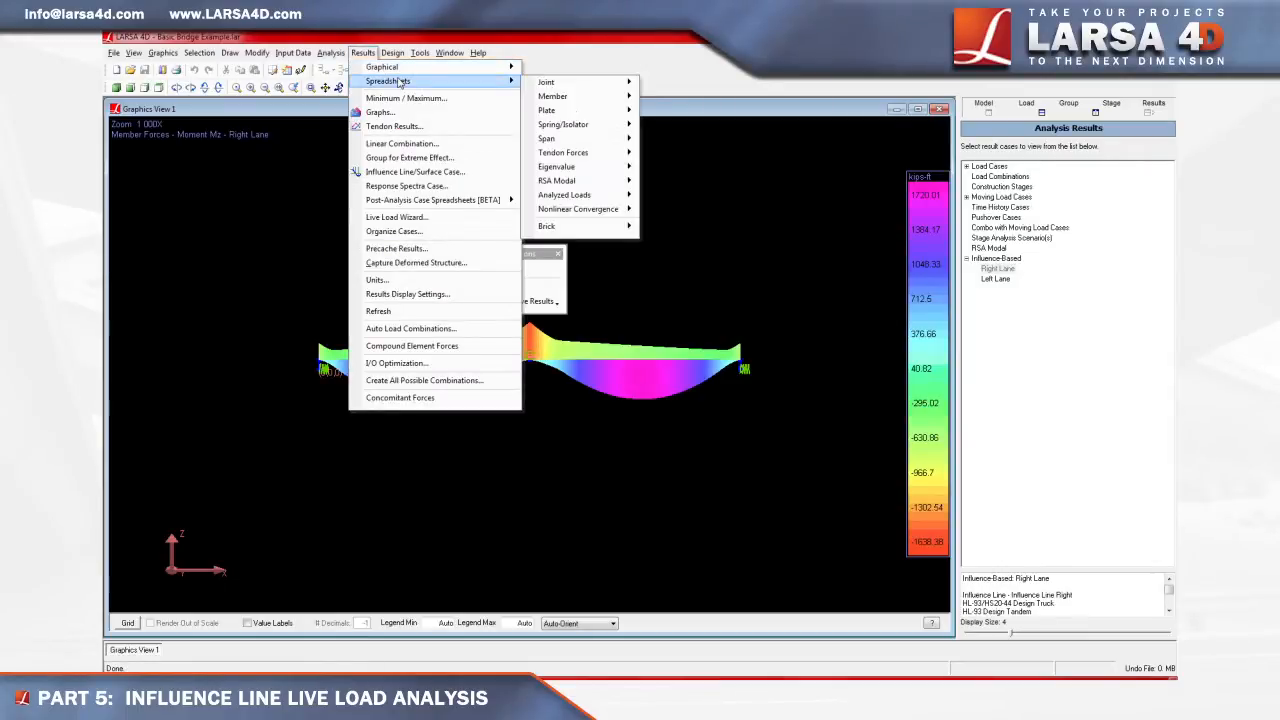
{"action": "mouse_move", "coordinate": [548, 96]}
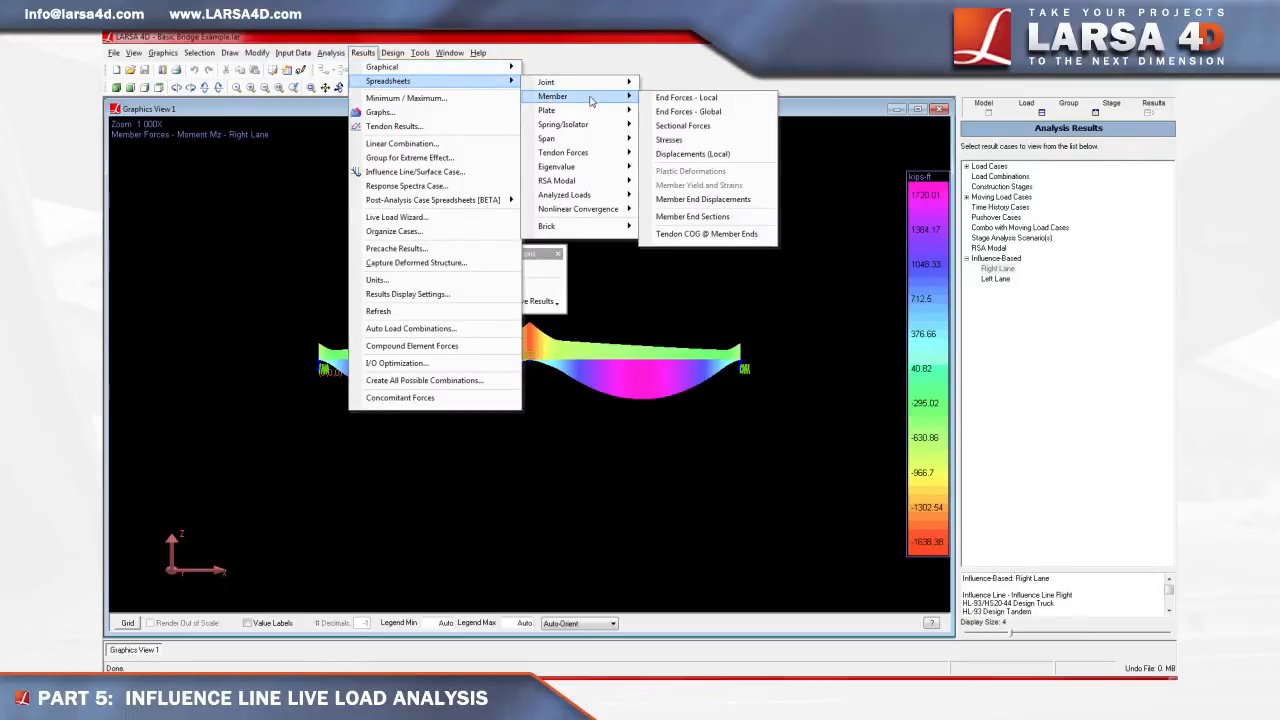
{"action": "left_click", "coordinate": [652, 97]}
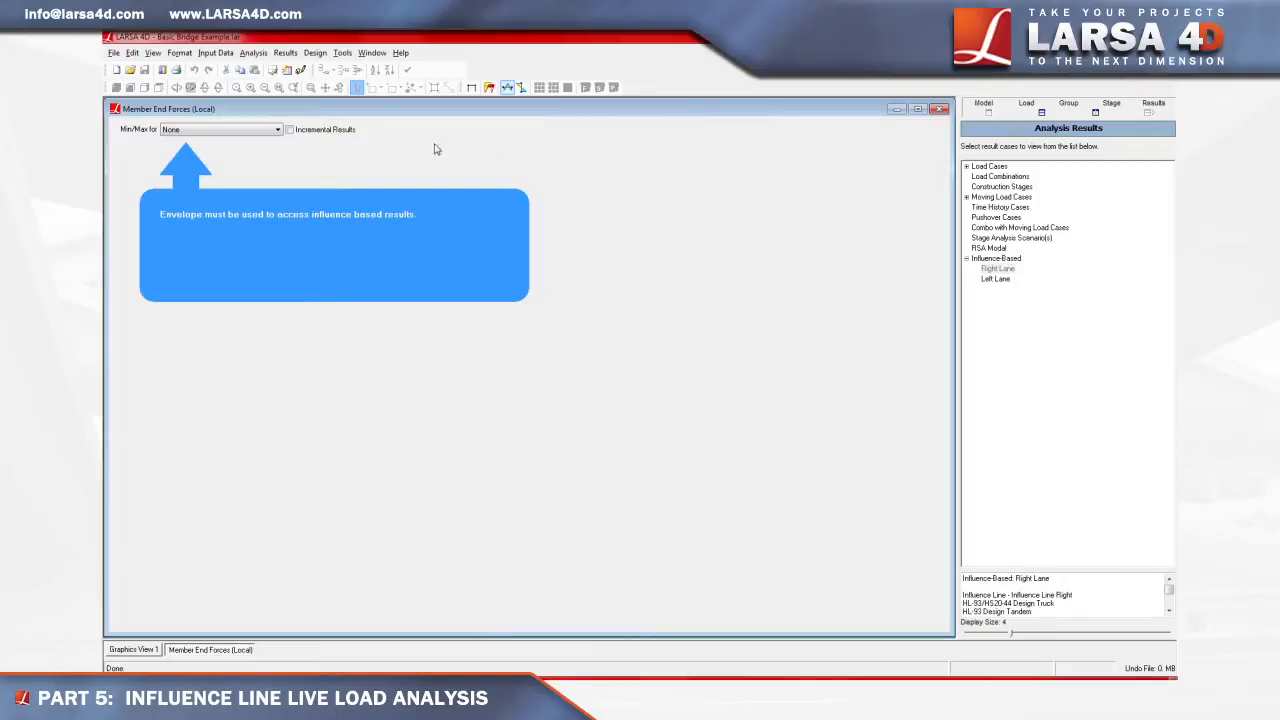
{"action": "left_click", "coordinate": [278, 131]}
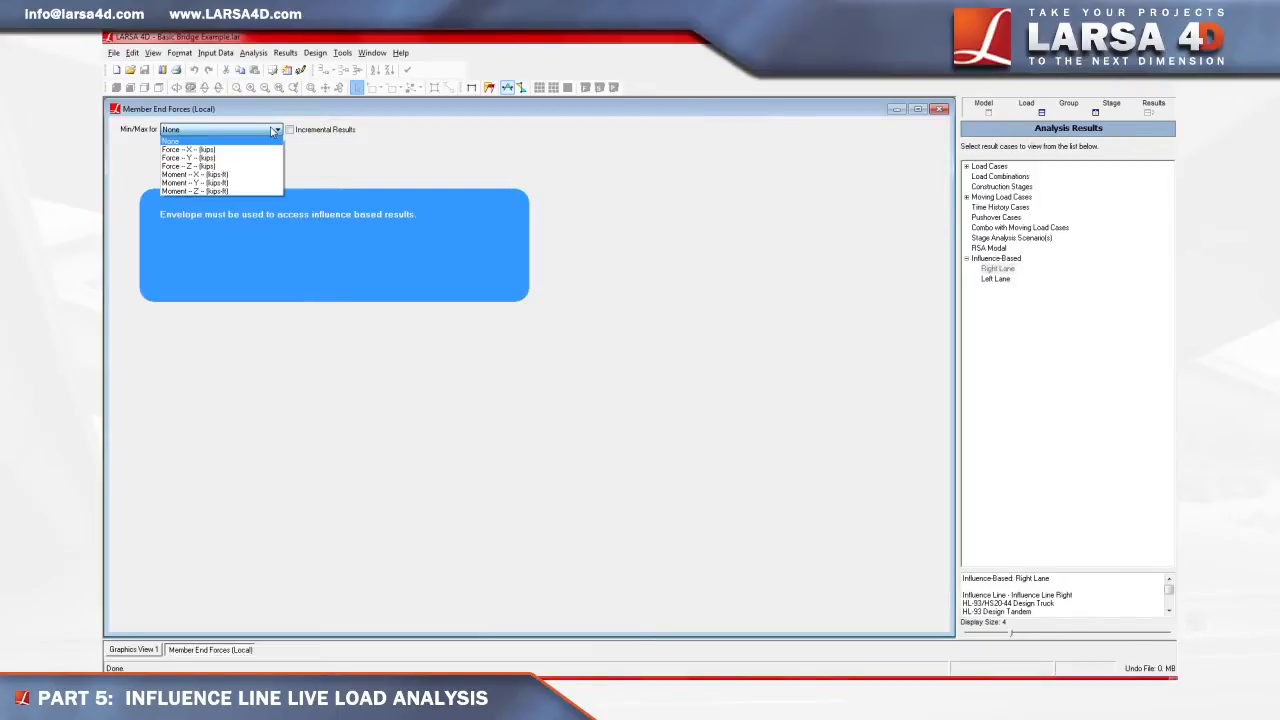
{"action": "left_click", "coordinate": [266, 190]}
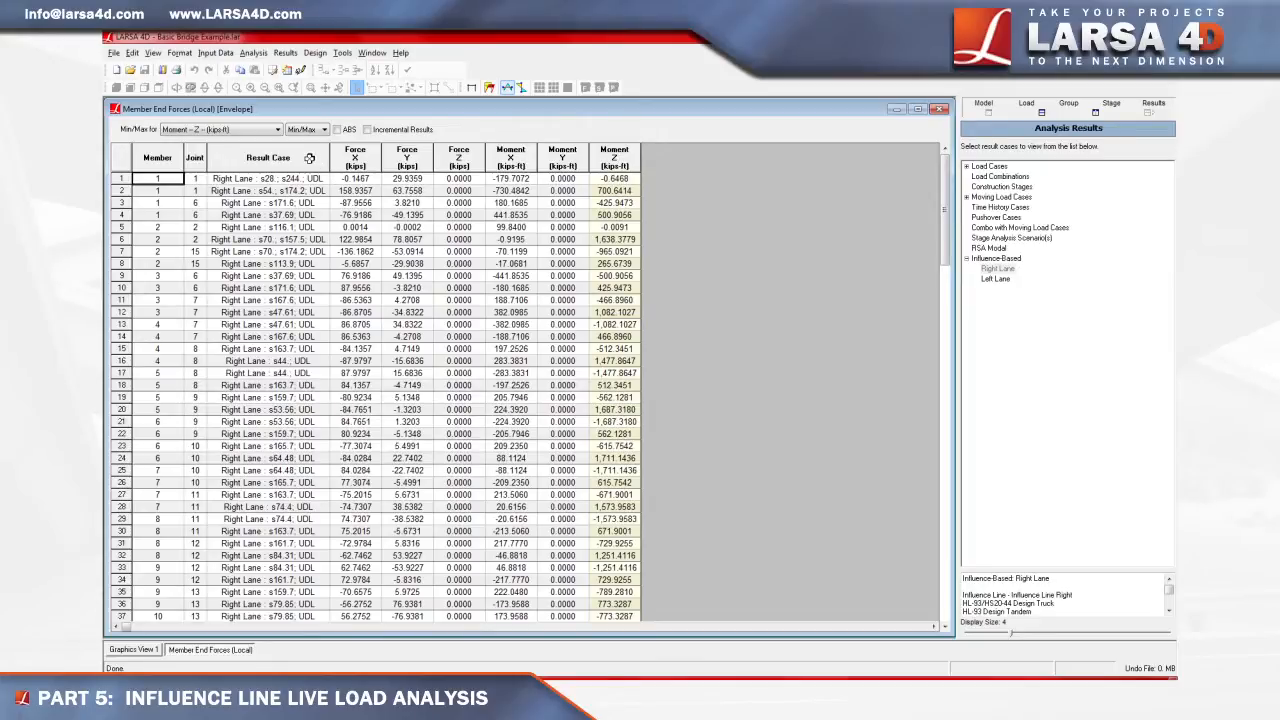
Check the actions available for a result row in the Moment-Z envelope, and close the member end forces spreadsheet.
{"action": "right_click", "coordinate": [311, 241]}
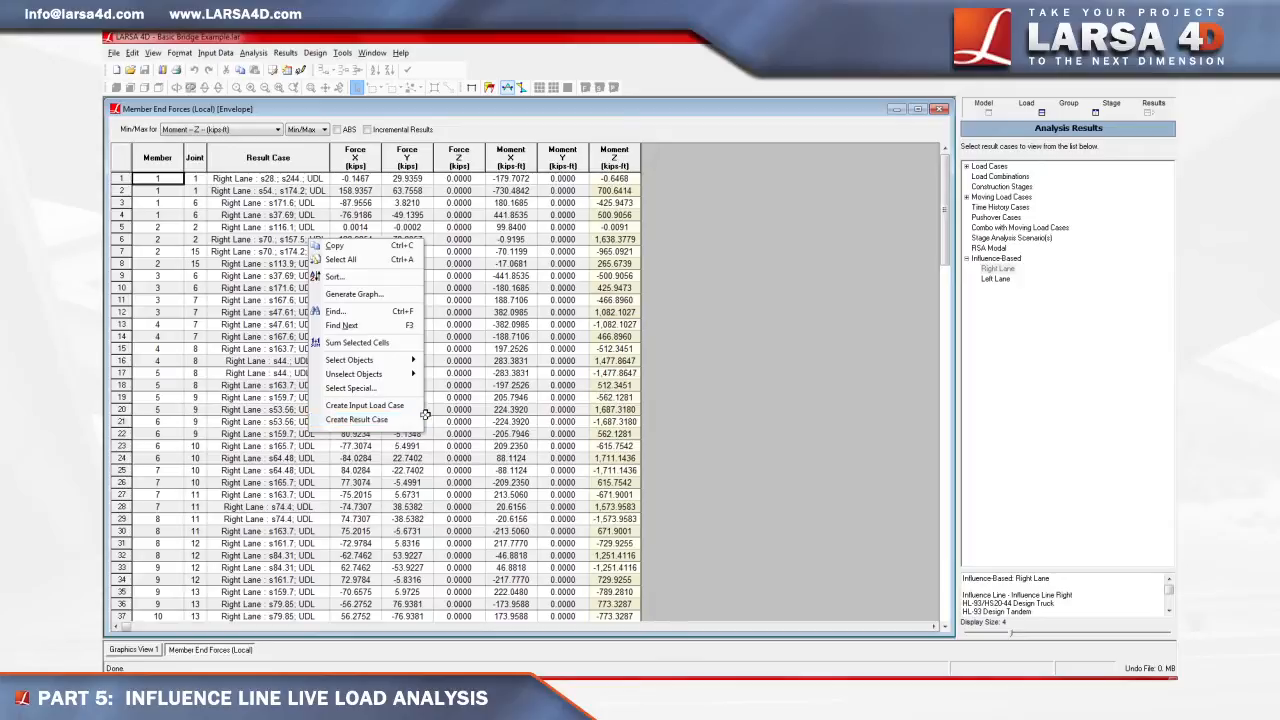
{"action": "left_click", "coordinate": [705, 331]}
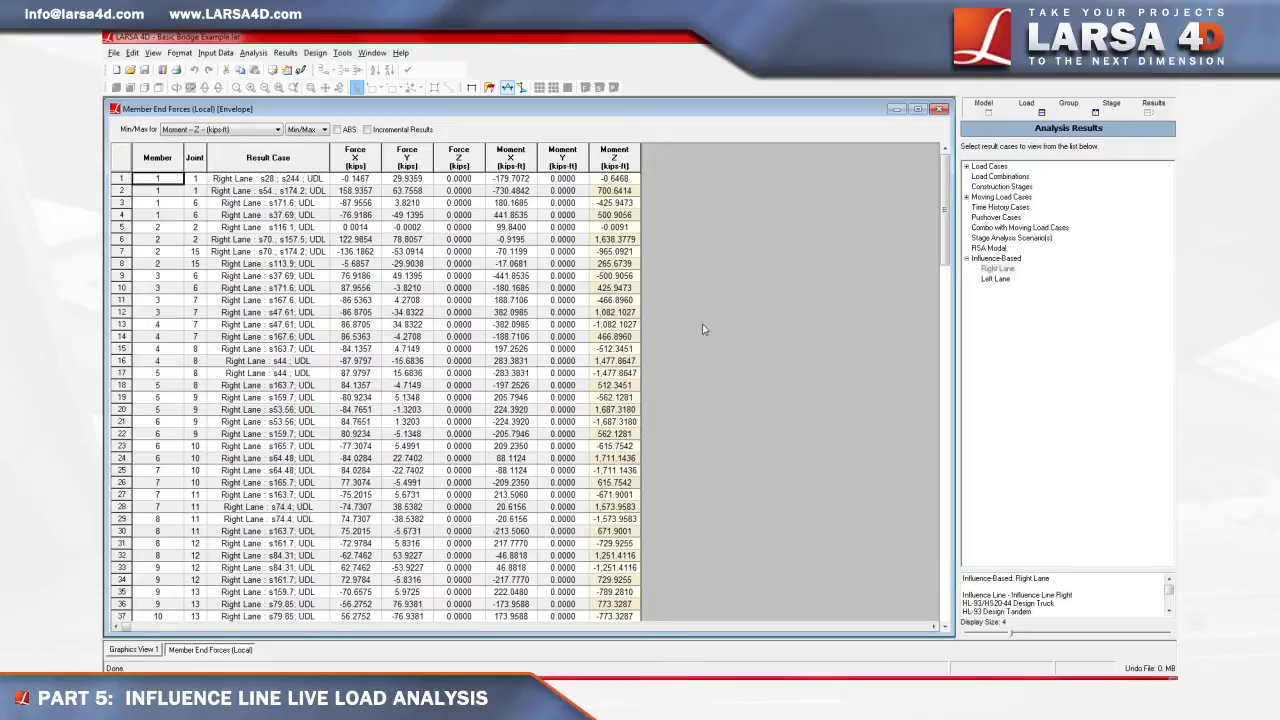
{"action": "left_click", "coordinate": [940, 109]}
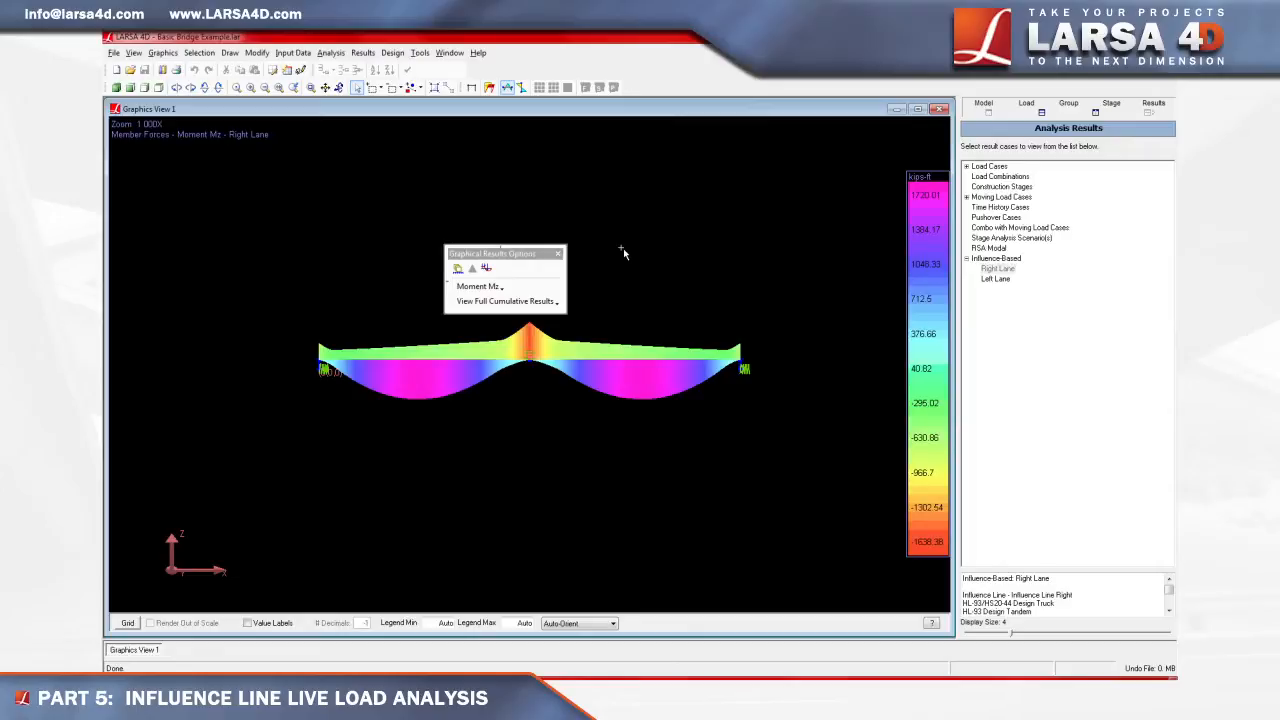
Display the Moment Mz influence coefficients and vehicle positions for member 6 in the left span at station 0.
{"action": "left_click", "coordinate": [487, 269]}
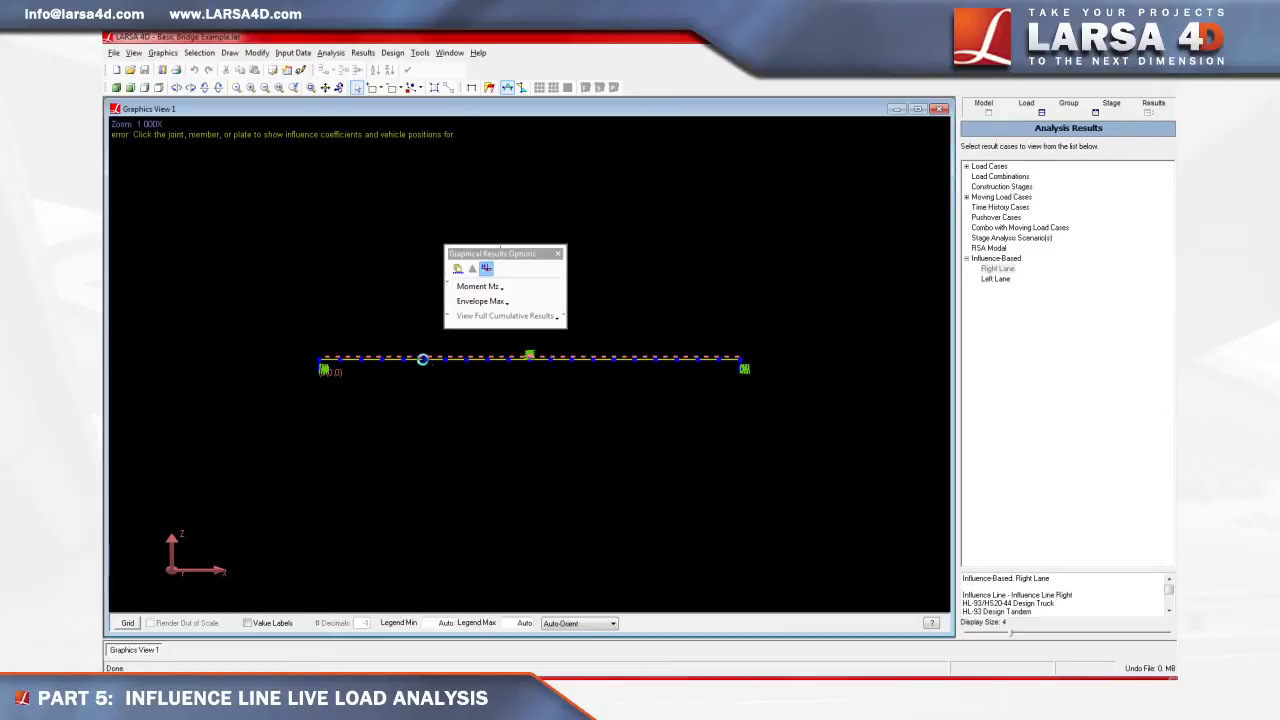
{"action": "left_click", "coordinate": [425, 358]}
{"action": "left_click", "coordinate": [669, 446]}
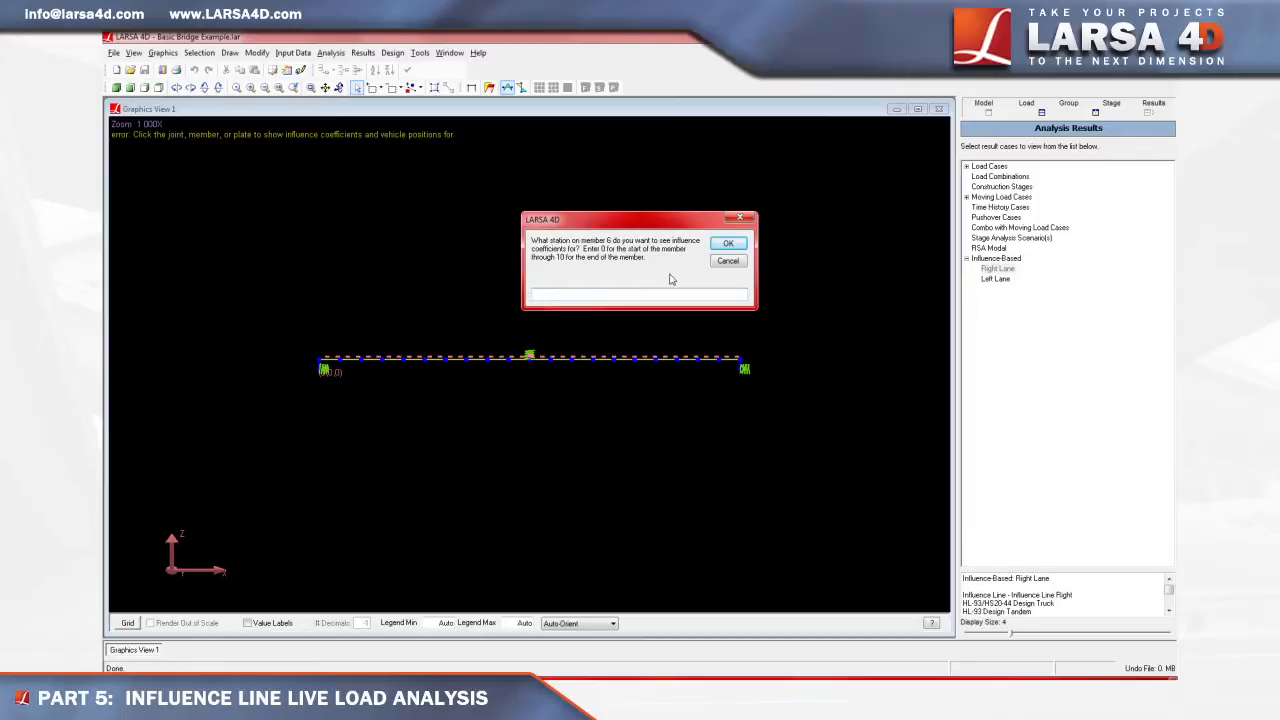
{"action": "type", "text": "0"}
{"action": "left_click", "coordinate": [719, 246]}
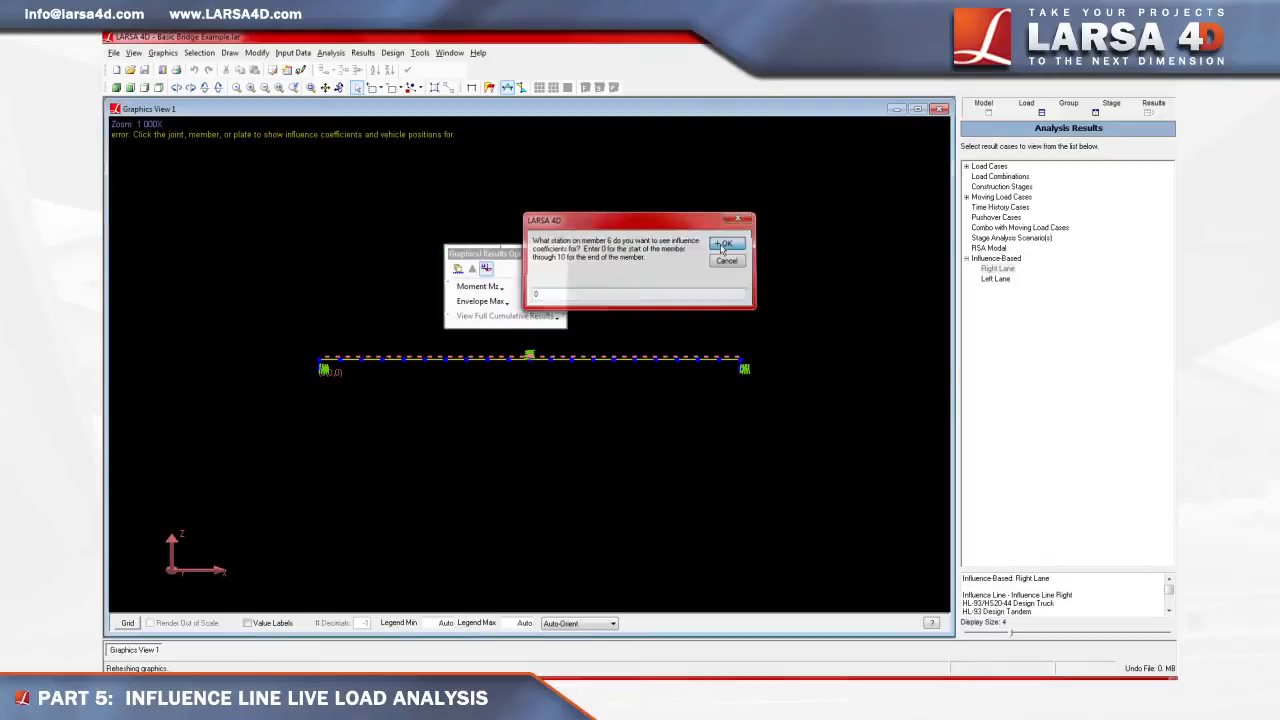
{"action": "left_click_drag", "start_coordinate": [522, 255], "coordinate": [551, 228]}
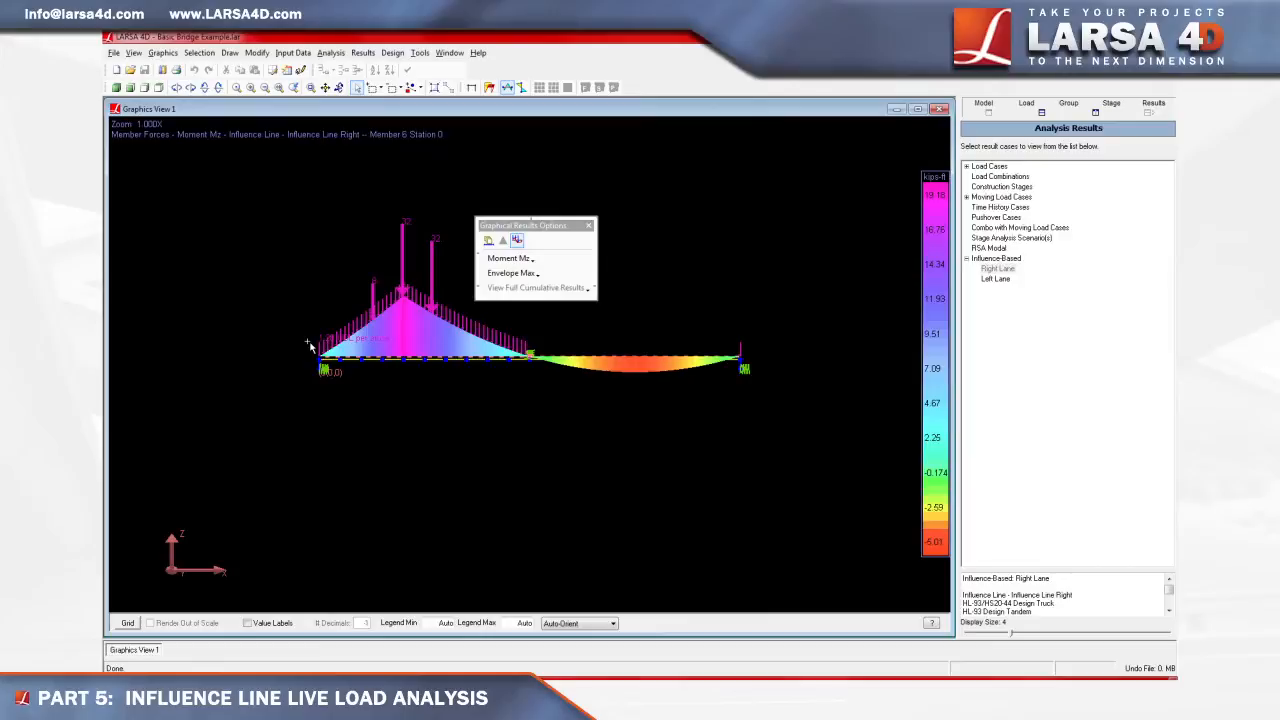
Check the envelope choices for the influence diagram, keep Envelope Max, and turn off the graphical results display.
{"action": "left_click", "coordinate": [526, 276]}
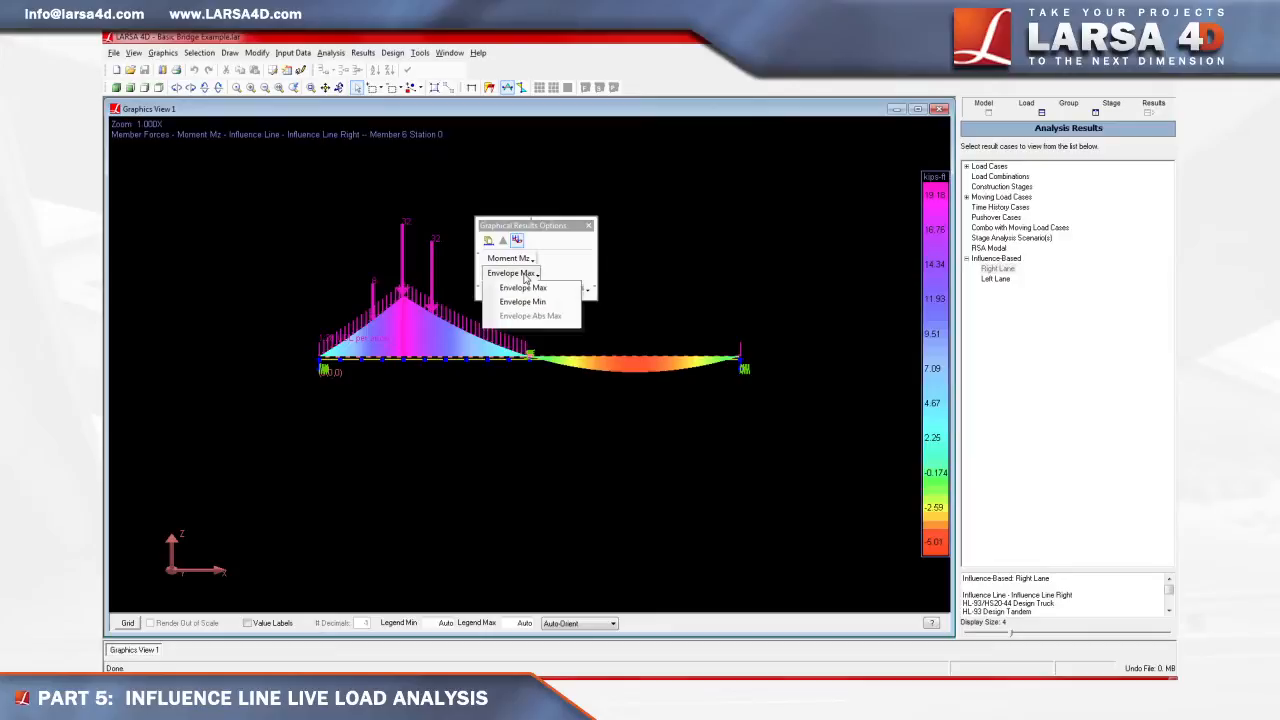
{"action": "left_click", "coordinate": [530, 284]}
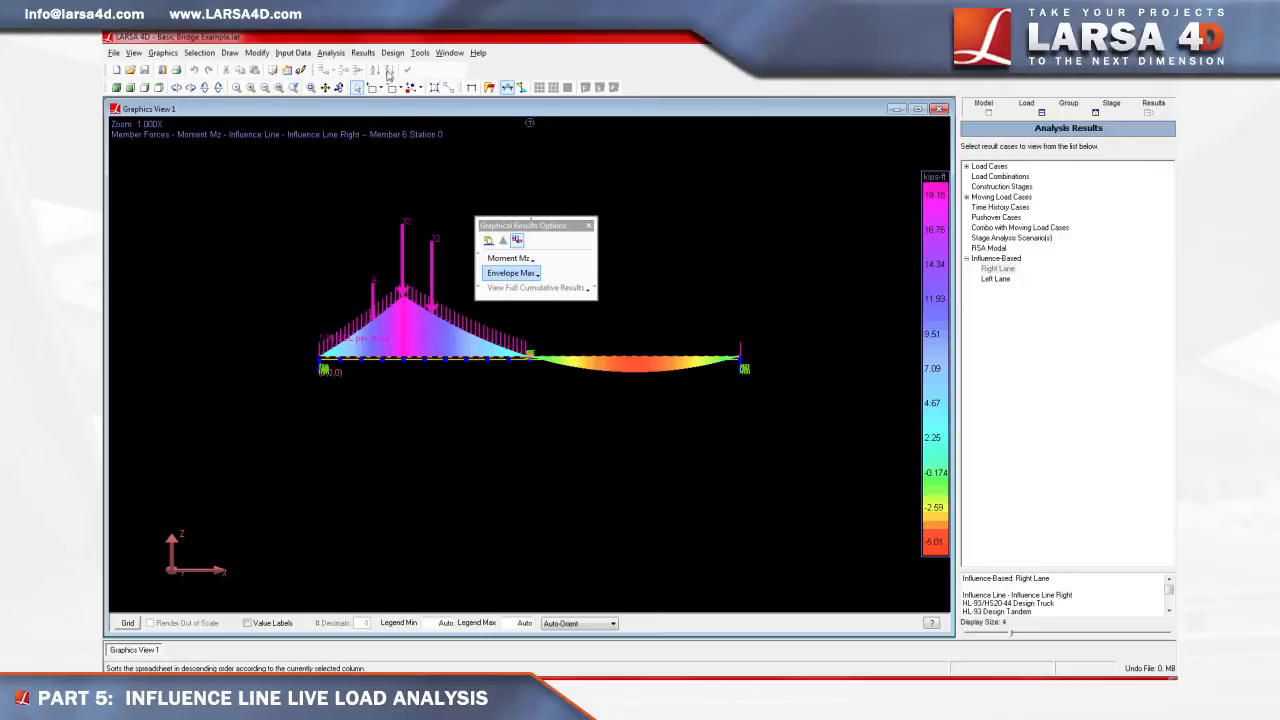
{"action": "left_click", "coordinate": [362, 52]}
{"action": "mouse_move", "coordinate": [392, 67]}
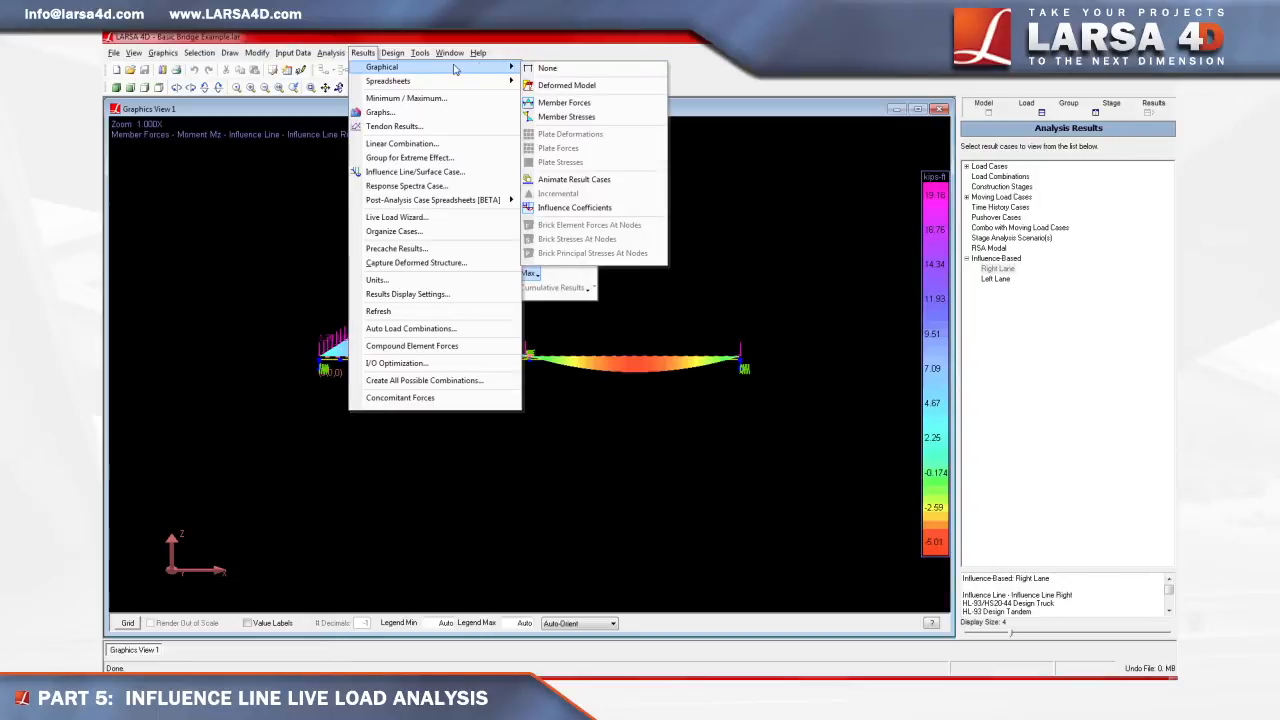
{"action": "left_click", "coordinate": [545, 67]}
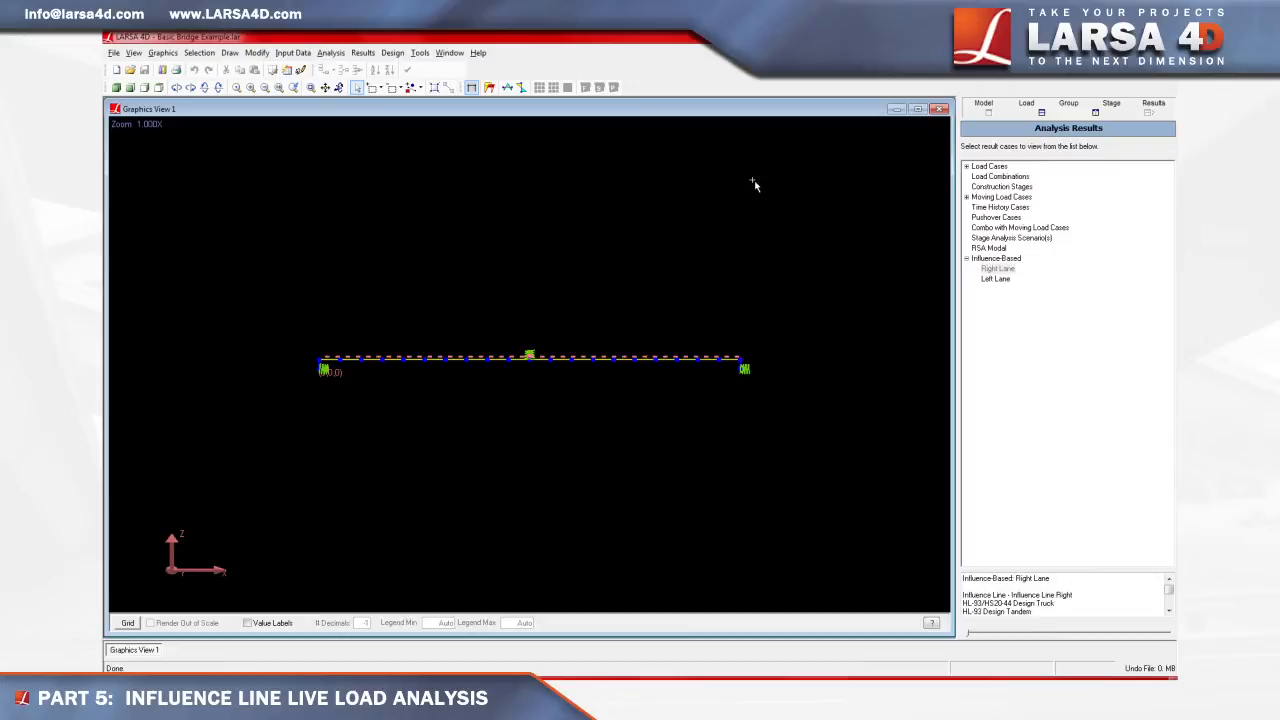
Create a linear result combination of the influence-based Left Lane and Right Lane cases.
{"action": "left_click", "coordinate": [362, 52]}
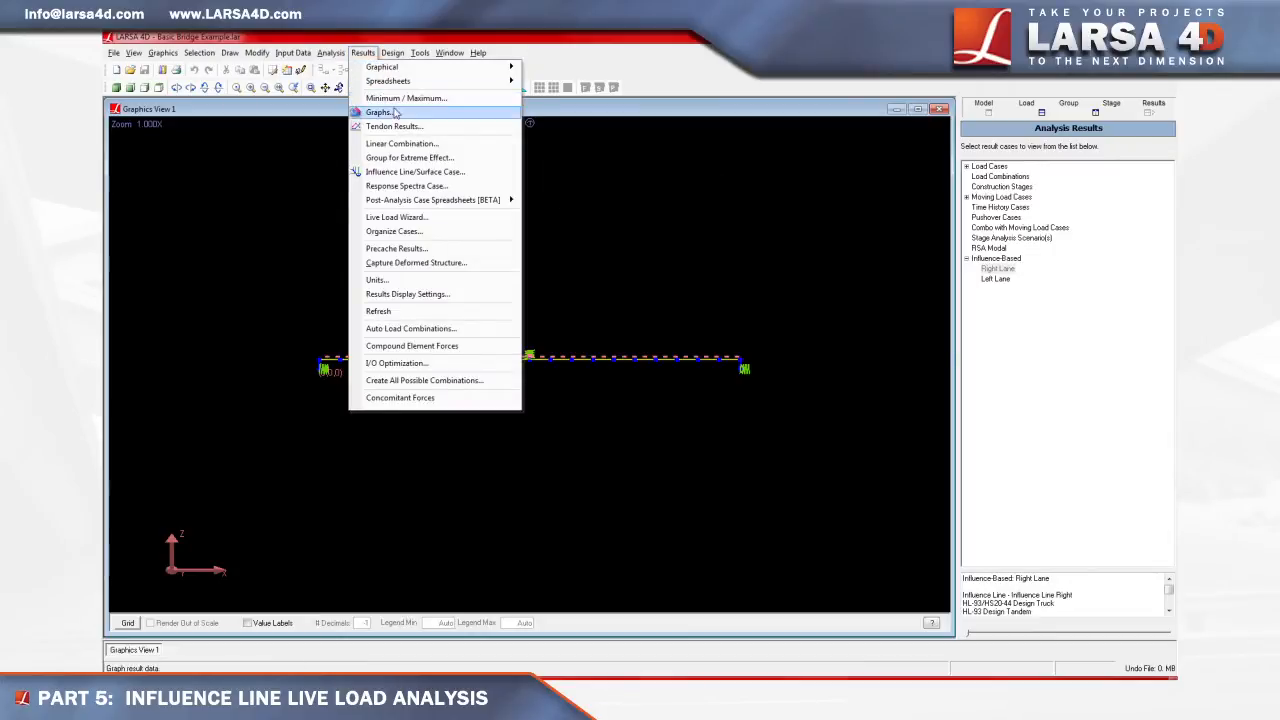
{"action": "left_click", "coordinate": [407, 144]}
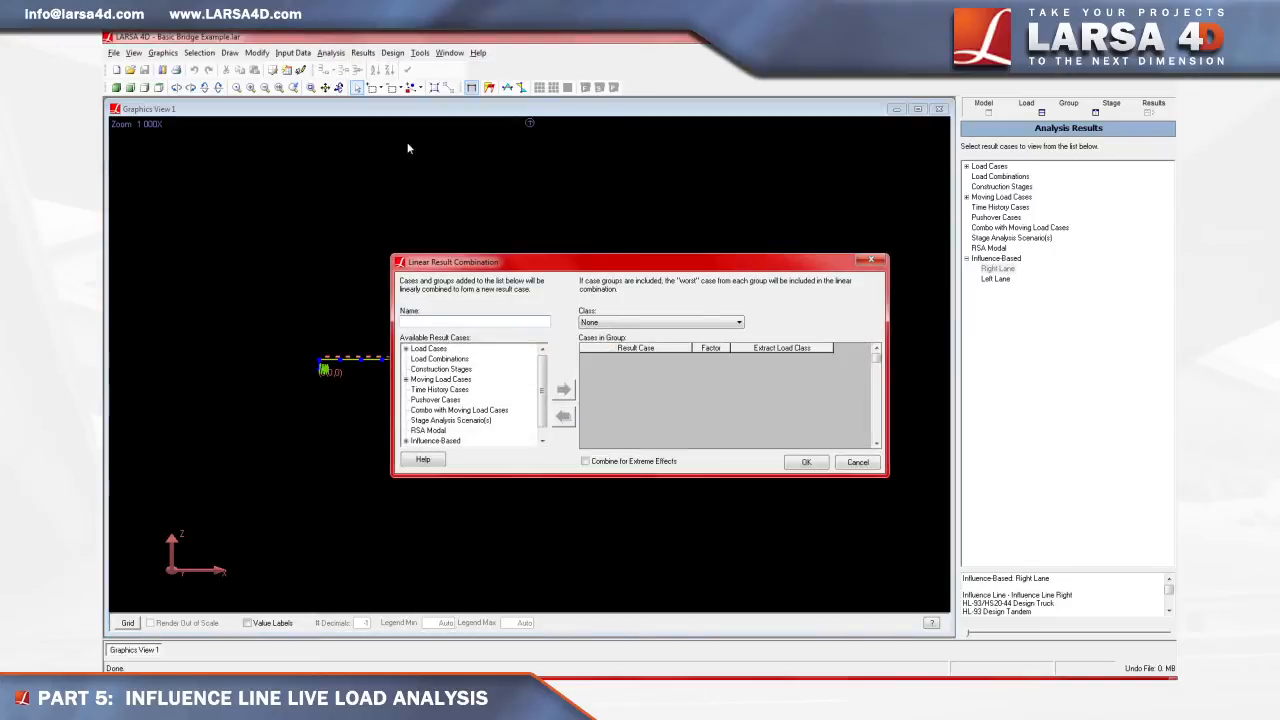
{"action": "left_click_drag", "start_coordinate": [539, 366], "coordinate": [538, 395]}
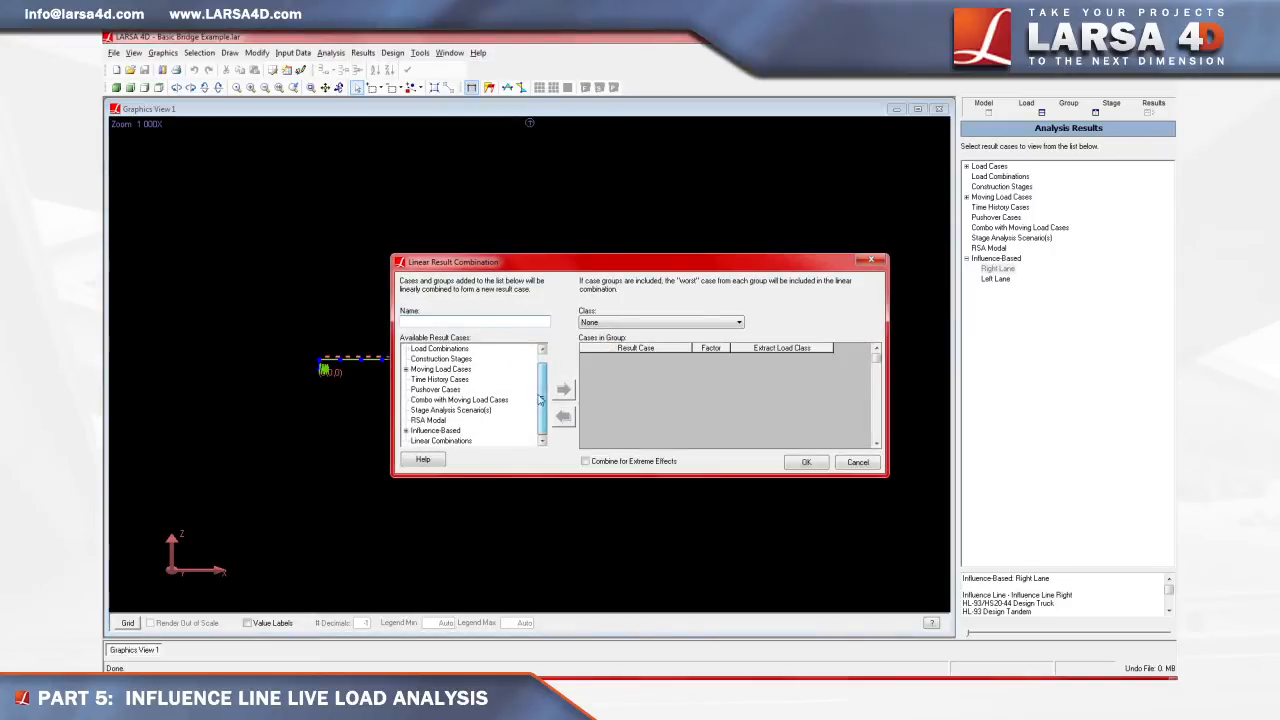
{"action": "left_click", "coordinate": [406, 430]}
{"action": "left_click", "coordinate": [437, 441]}
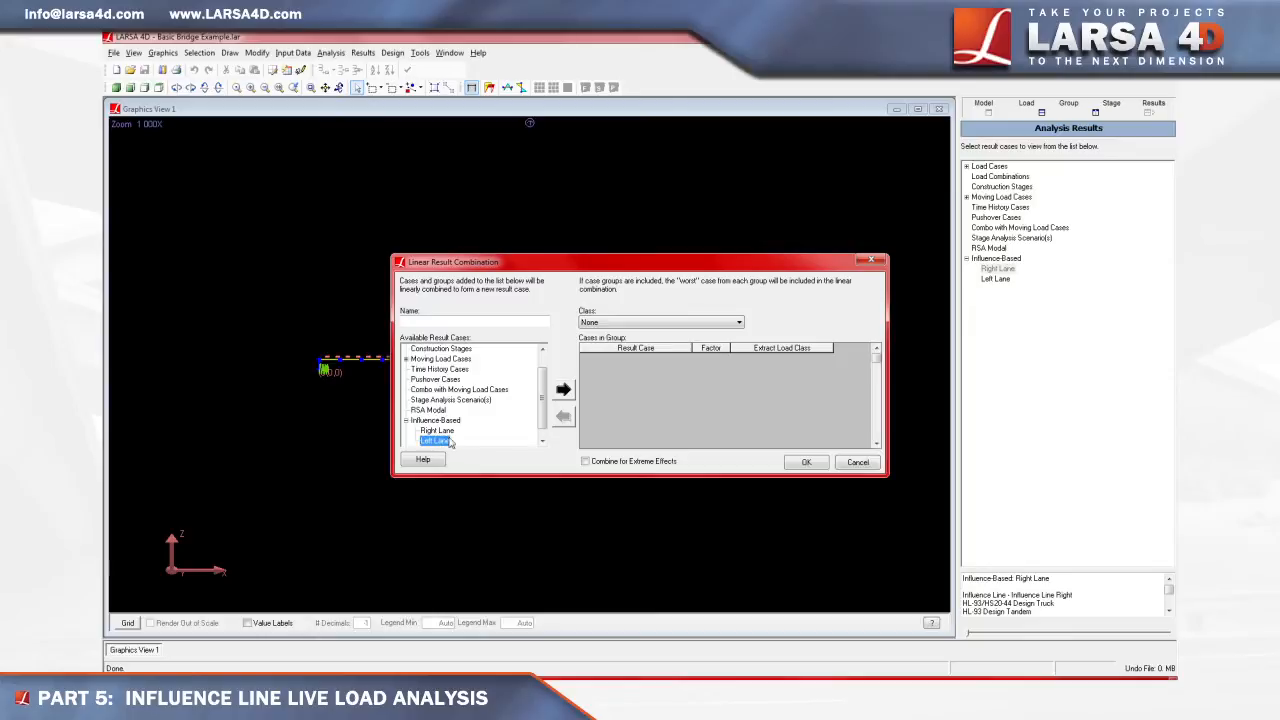
{"action": "left_click", "coordinate": [558, 396]}
{"action": "left_click", "coordinate": [450, 432]}
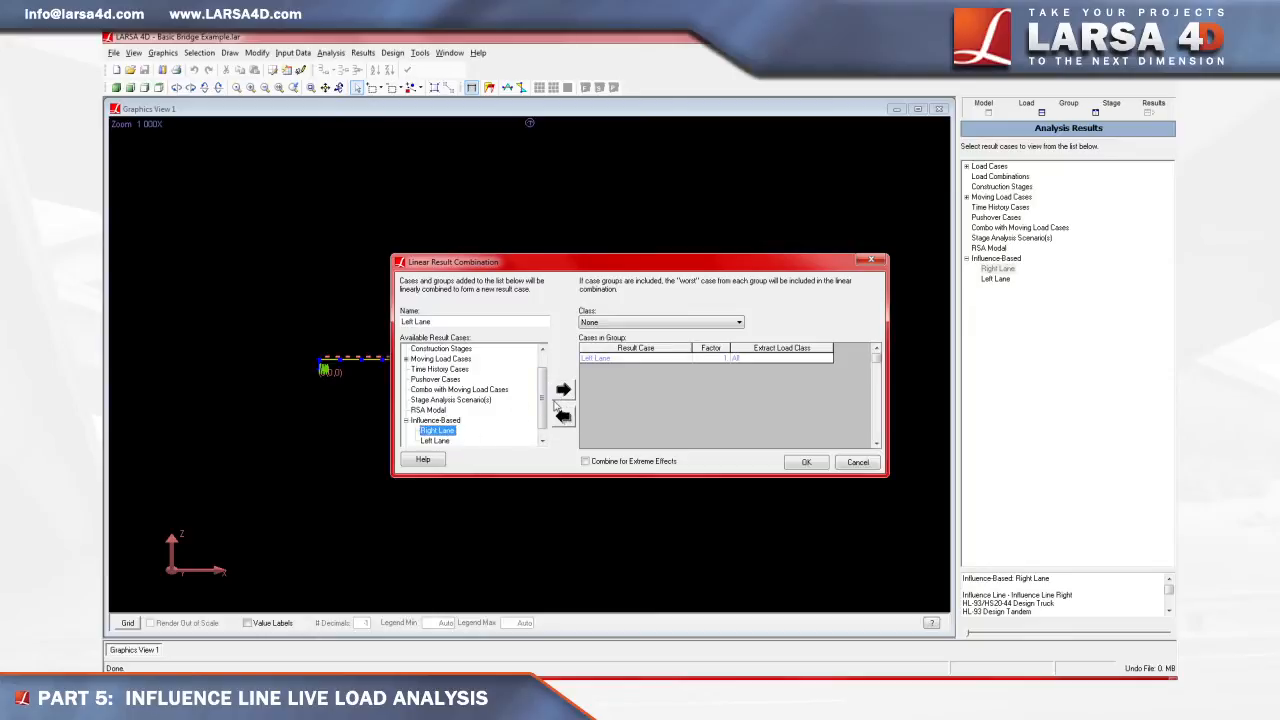
{"action": "left_click", "coordinate": [563, 390]}
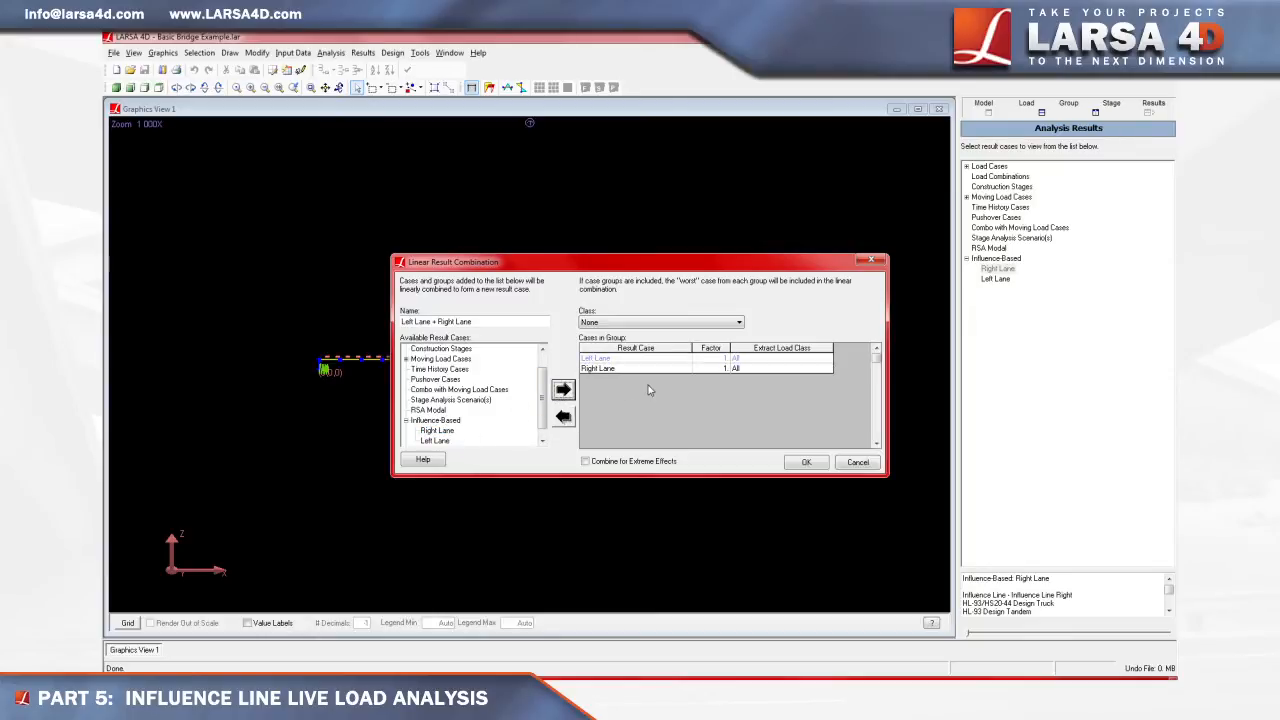
{"action": "left_click", "coordinate": [792, 464]}
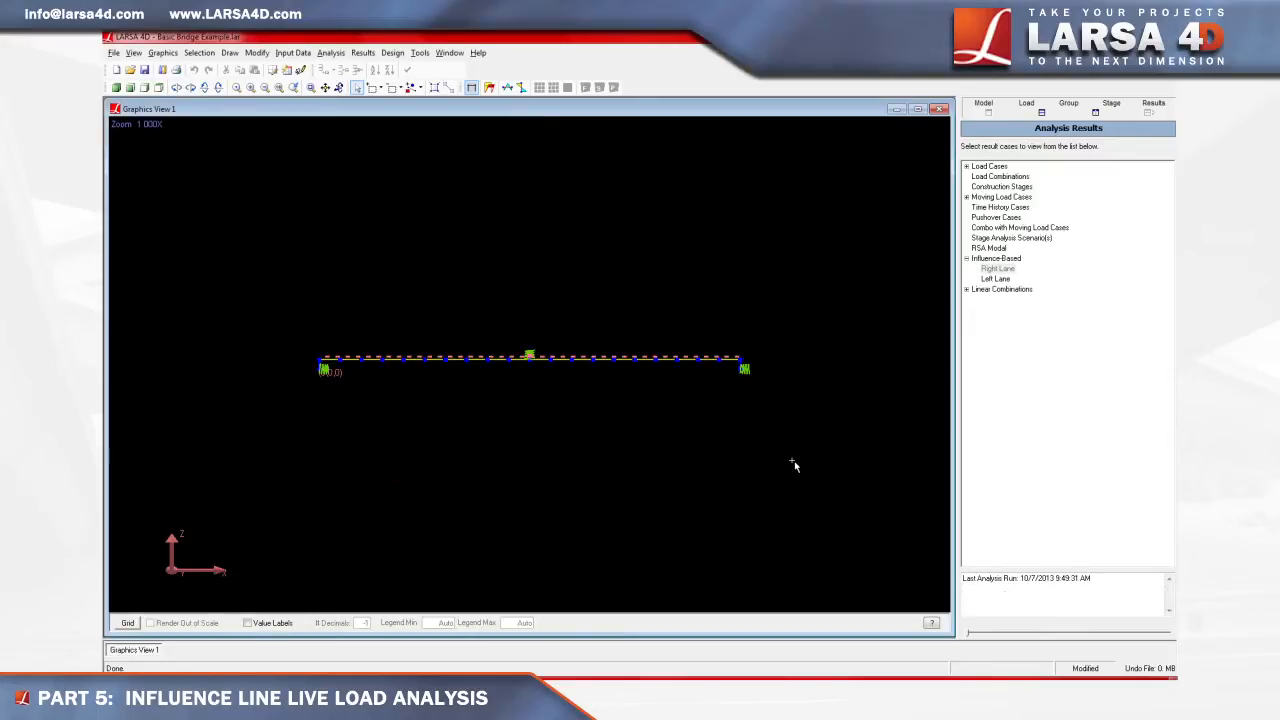
View the local member end forces spreadsheet for the Left Lane + Right Lane combination, enveloped for Moment-Z.
{"action": "left_click", "coordinate": [967, 290]}
{"action": "left_click", "coordinate": [1012, 299]}
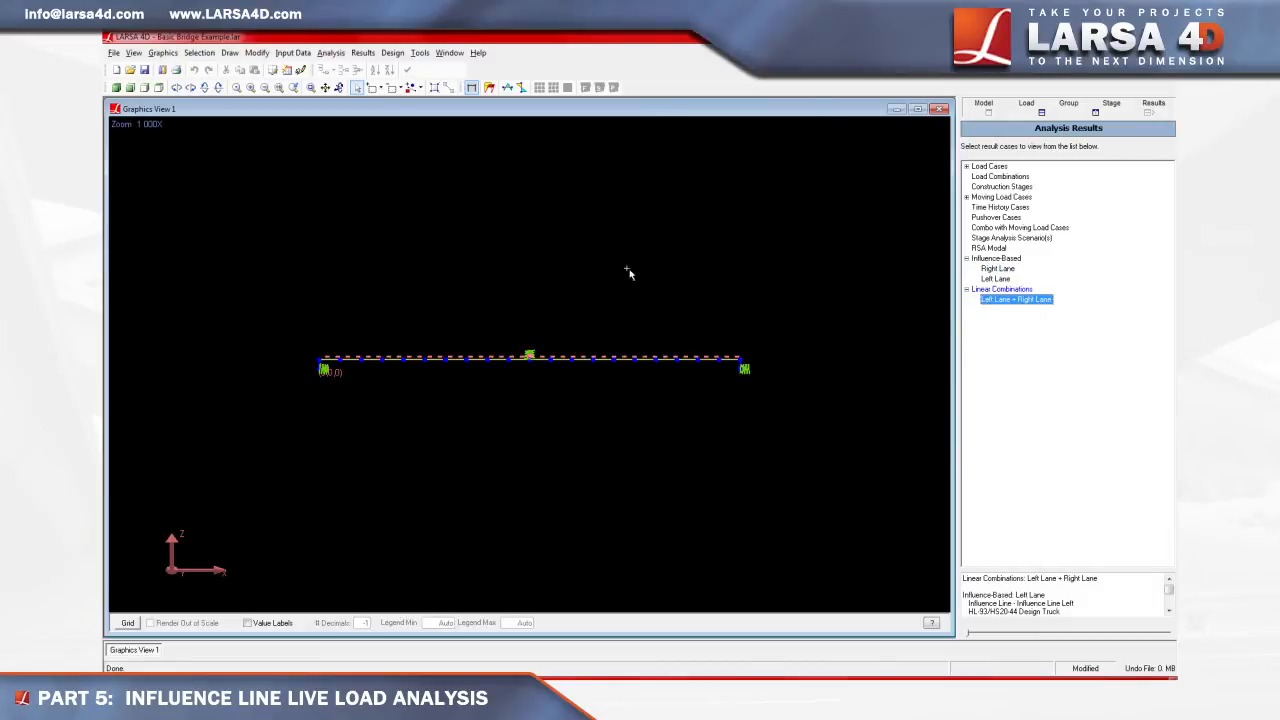
{"action": "left_click", "coordinate": [363, 53]}
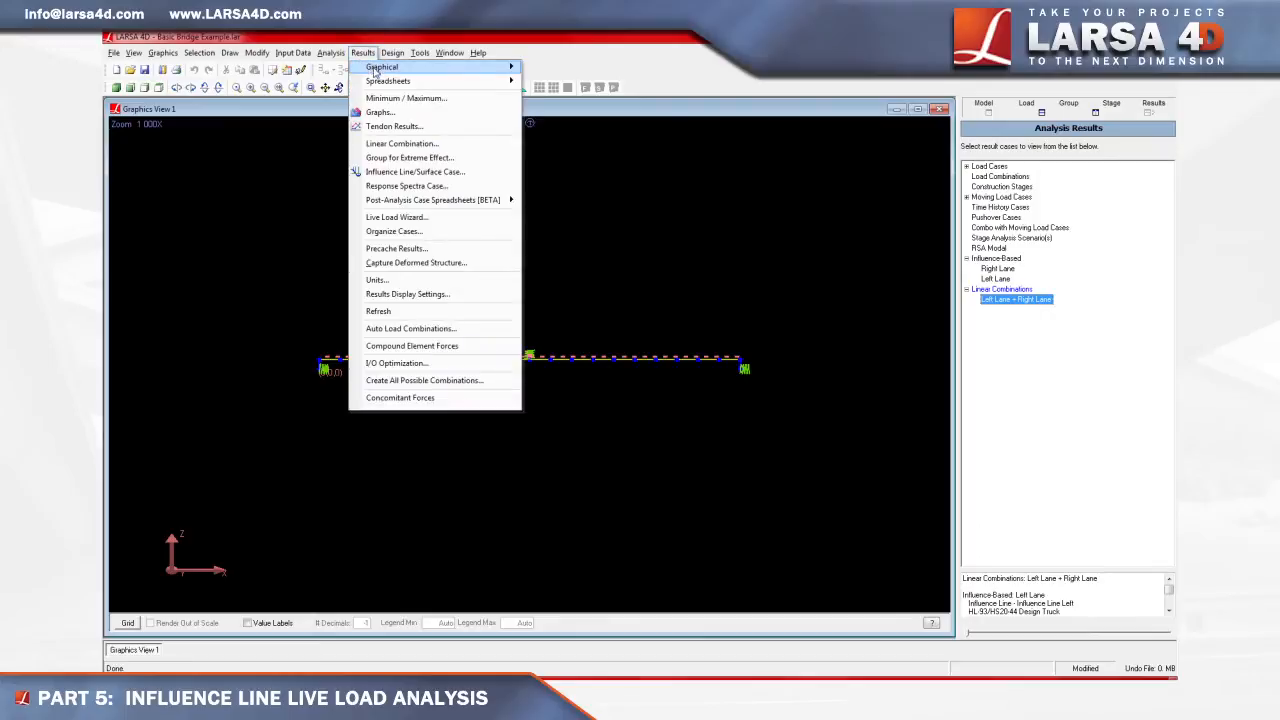
{"action": "mouse_move", "coordinate": [478, 84]}
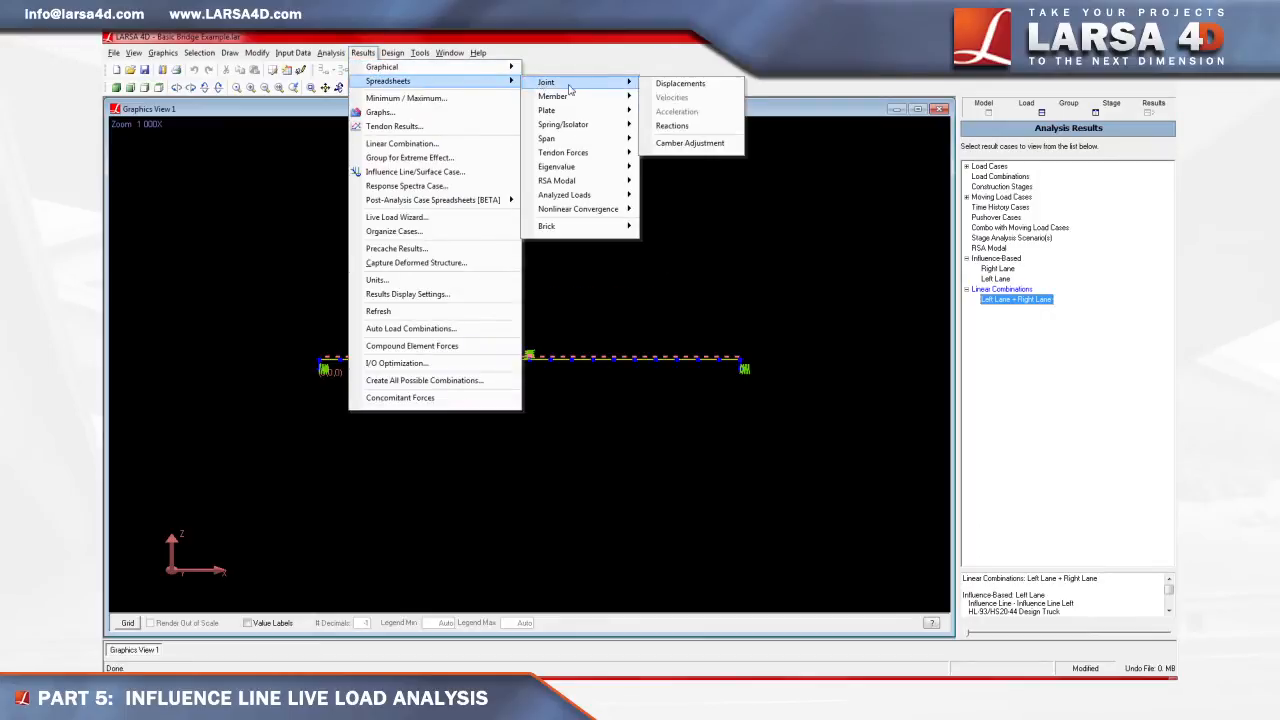
{"action": "mouse_move", "coordinate": [628, 98]}
{"action": "left_click", "coordinate": [686, 97]}
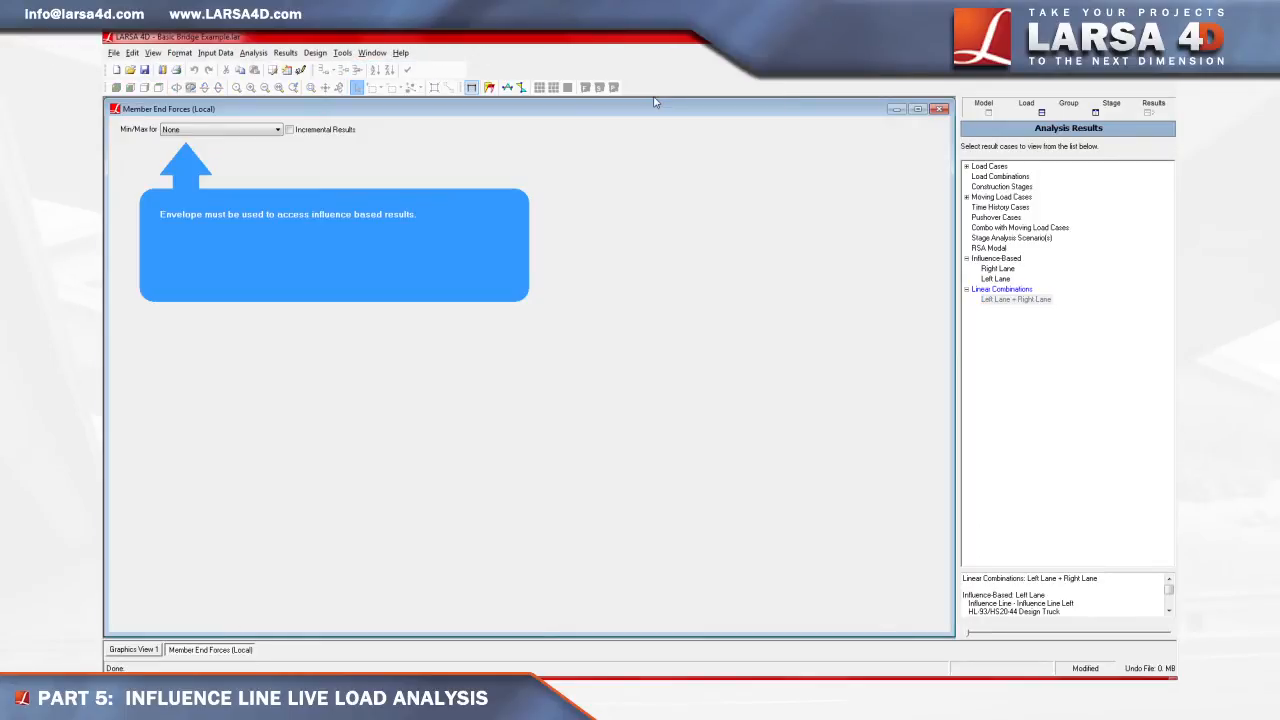
{"action": "left_click", "coordinate": [276, 130]}
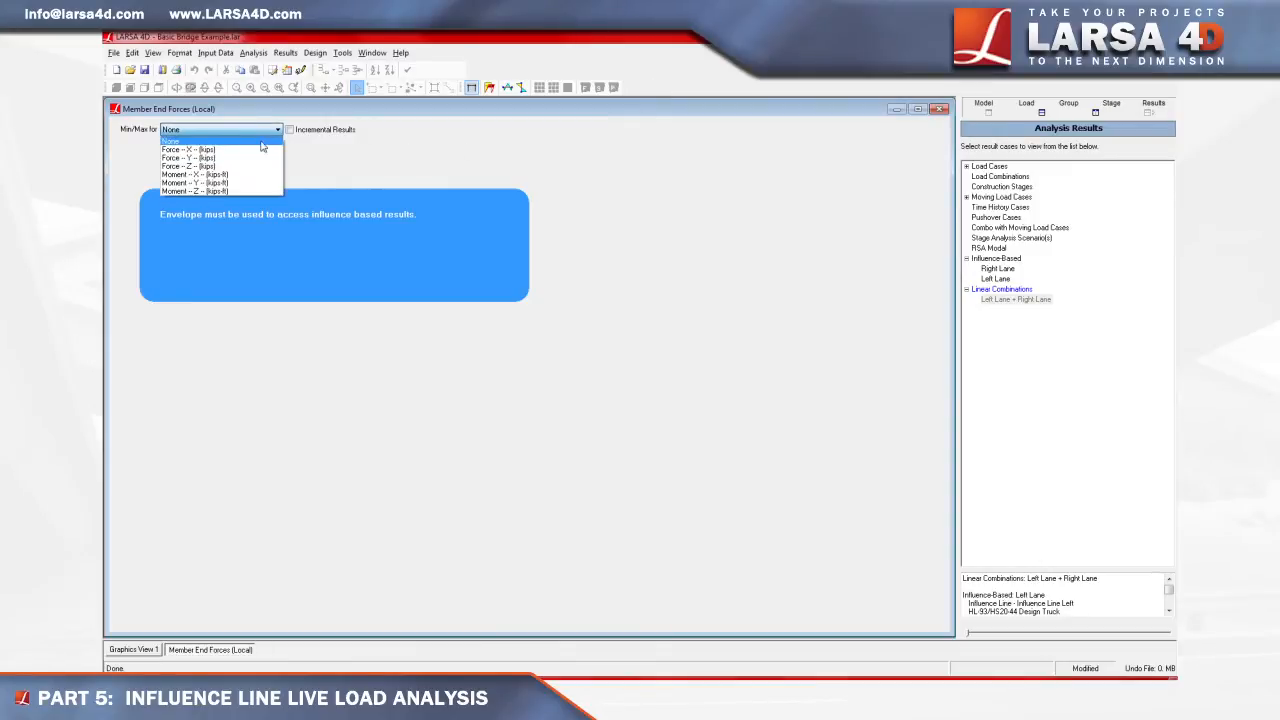
{"action": "left_click", "coordinate": [255, 192]}
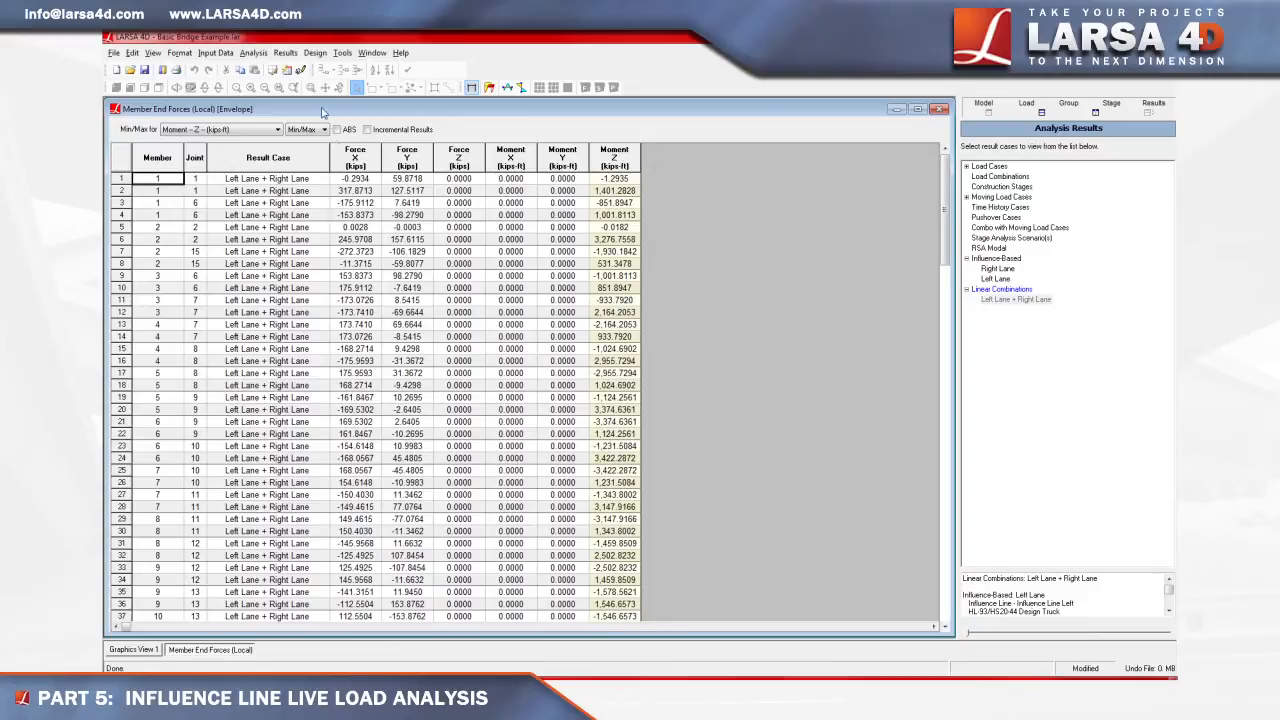
Start an extreme effect group containing the Right Lane and Left Lane cases and the Left Lane + Right Lane combination.
{"action": "left_click", "coordinate": [285, 53]}
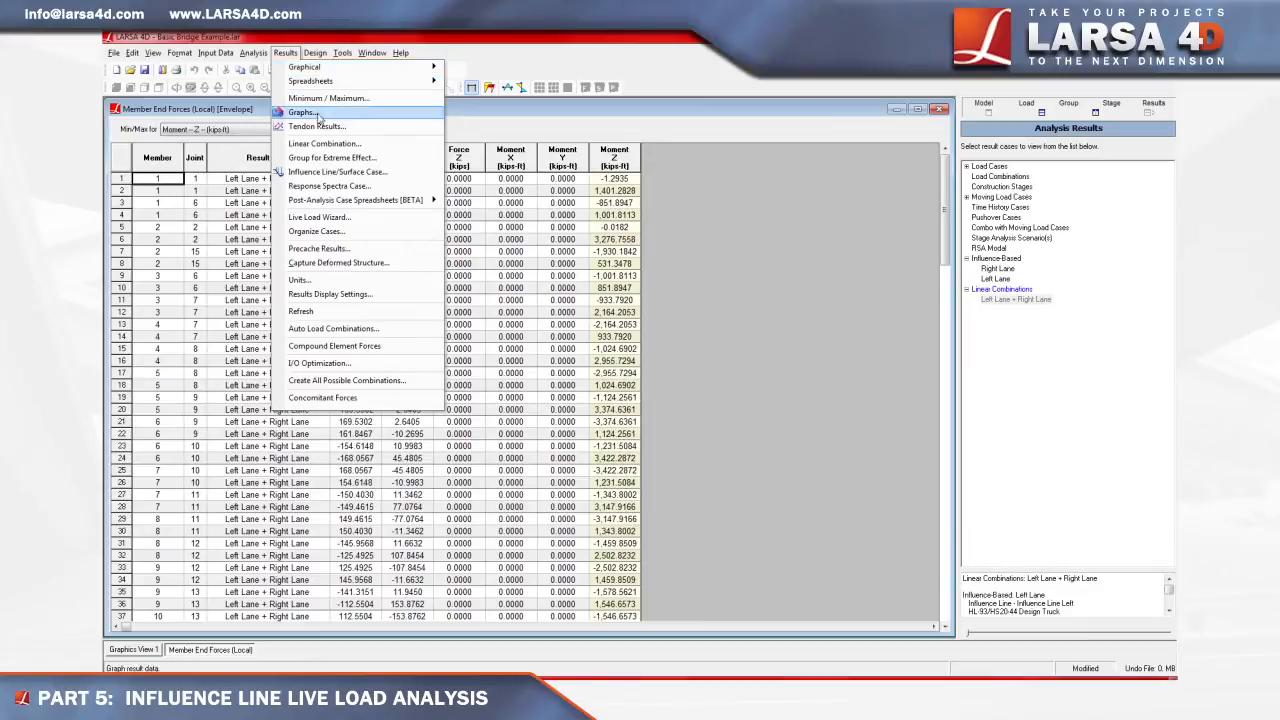
{"action": "left_click", "coordinate": [326, 158]}
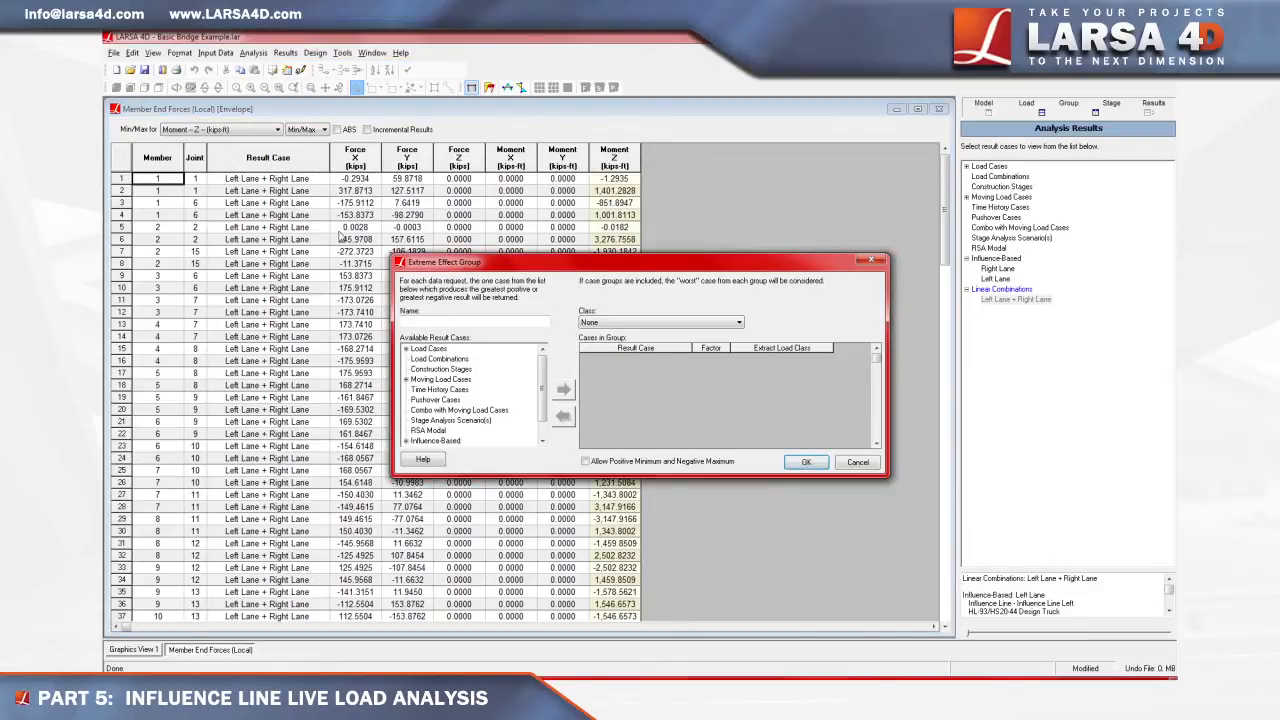
{"action": "left_click_drag", "start_coordinate": [541, 369], "coordinate": [533, 408]}
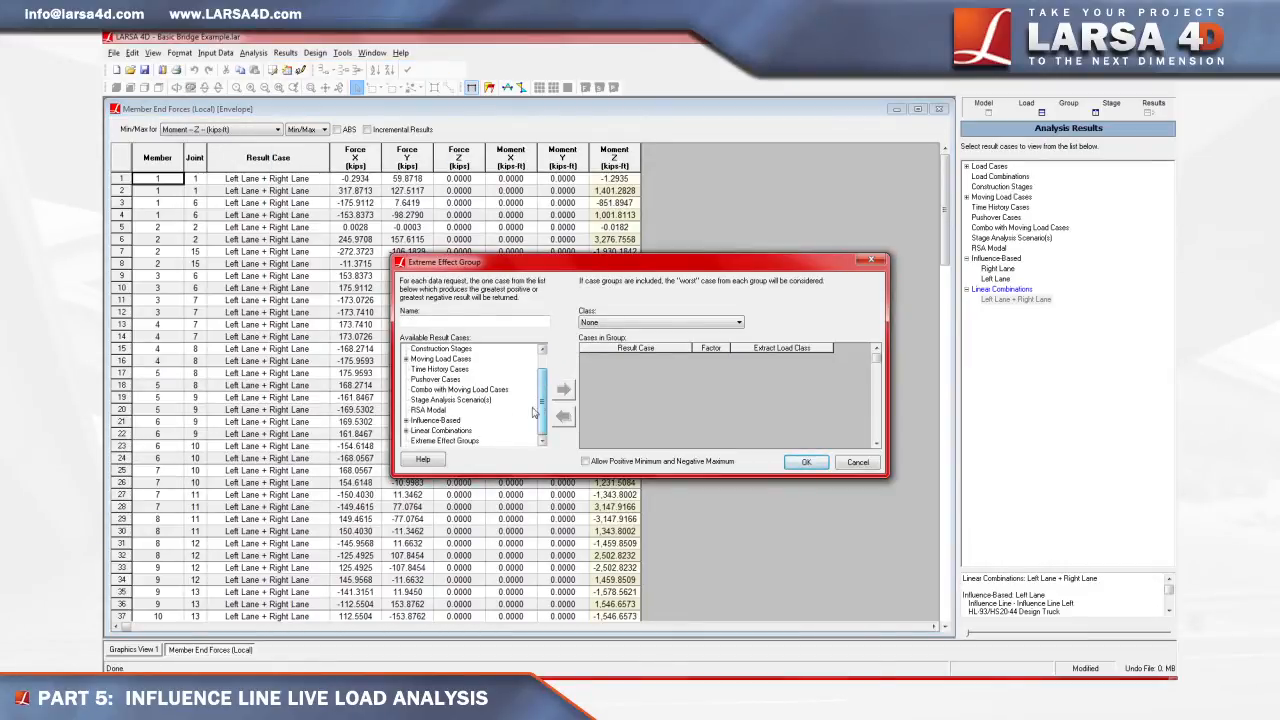
{"action": "left_click", "coordinate": [406, 420]}
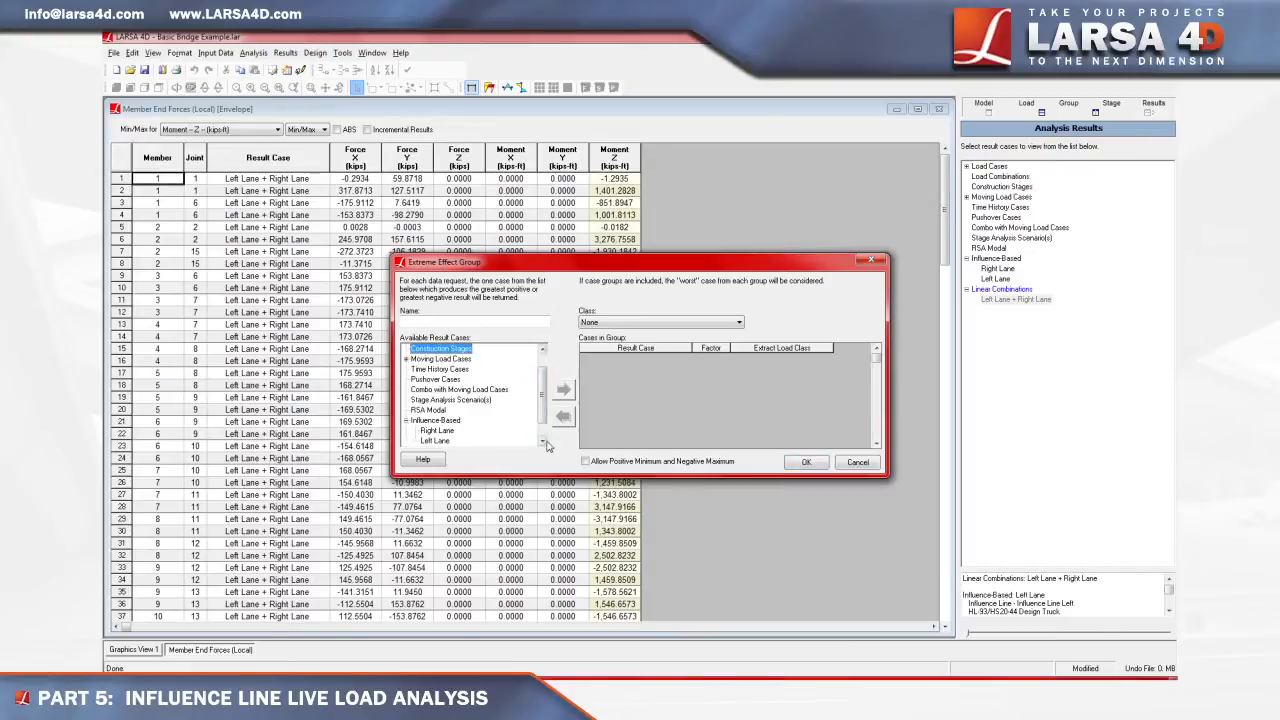
{"action": "scroll", "coordinate": [544, 441], "scroll_direction": "down", "scroll_amount": 2}
{"action": "left_click", "coordinate": [407, 431]}
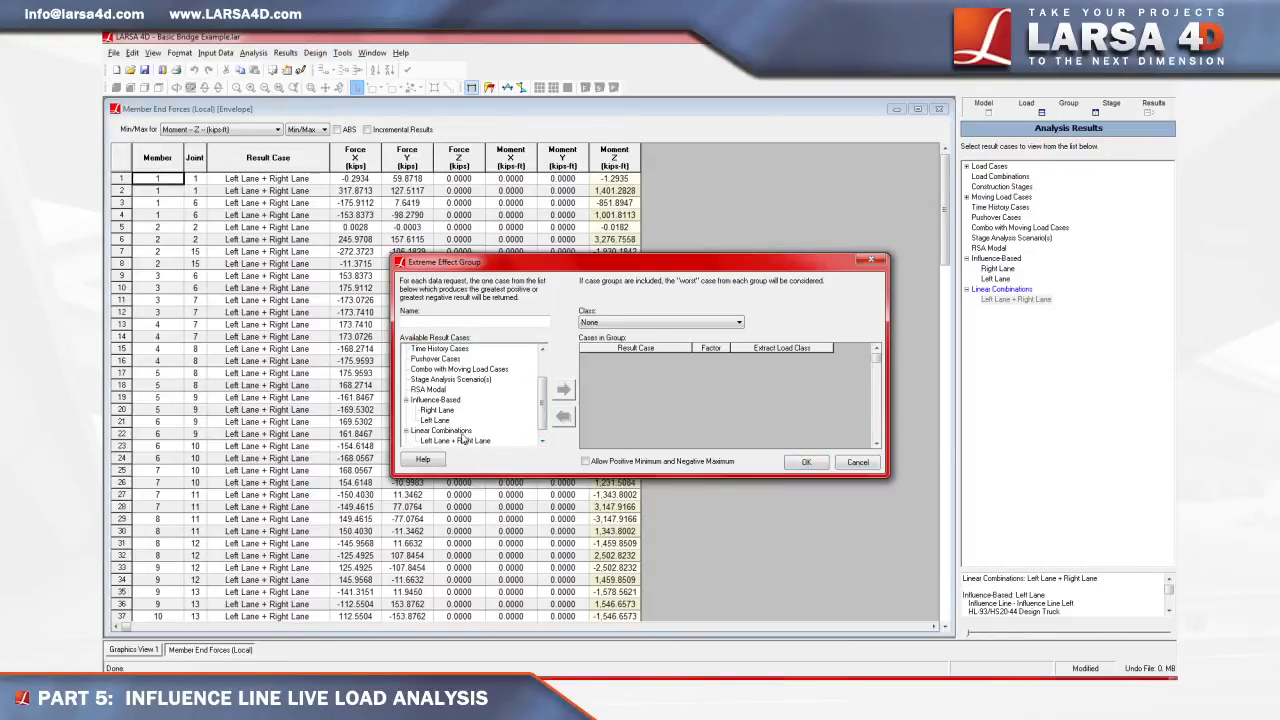
{"action": "left_click", "coordinate": [448, 410]}
{"action": "double_click", "coordinate": [490, 411]}
{"action": "left_click", "coordinate": [437, 421]}
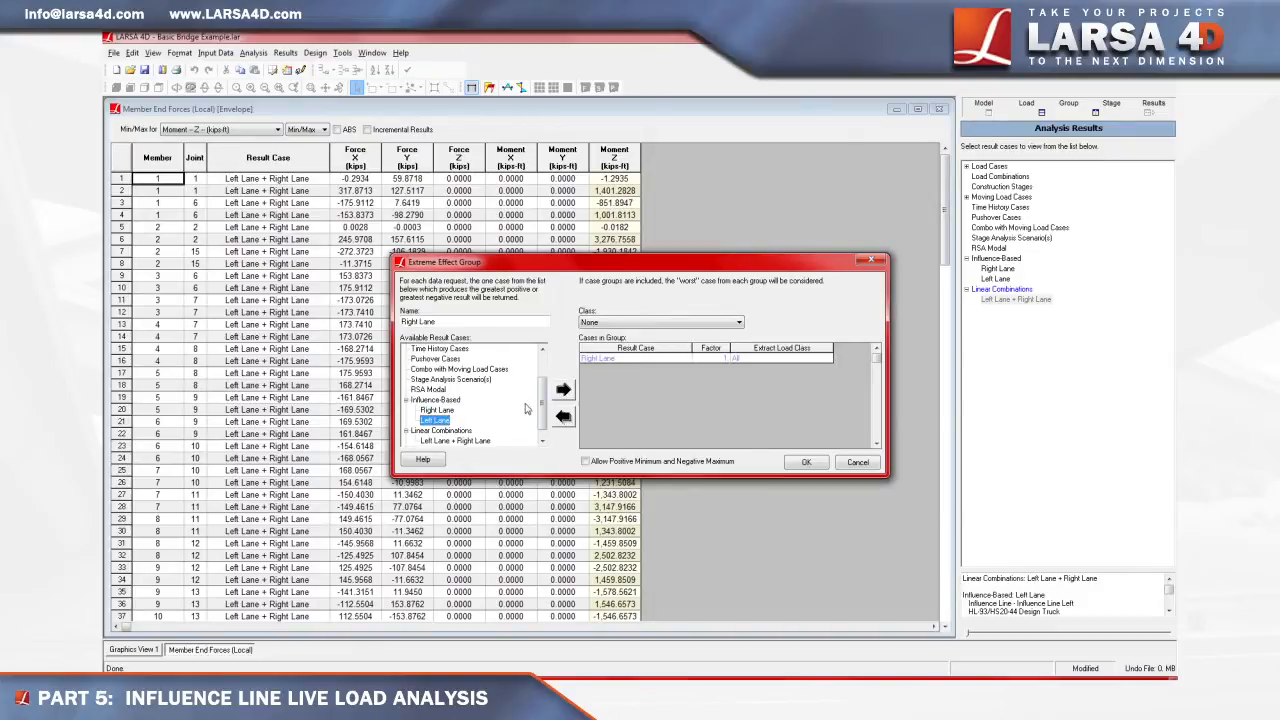
{"action": "left_click", "coordinate": [563, 389]}
{"action": "left_click", "coordinate": [482, 441]}
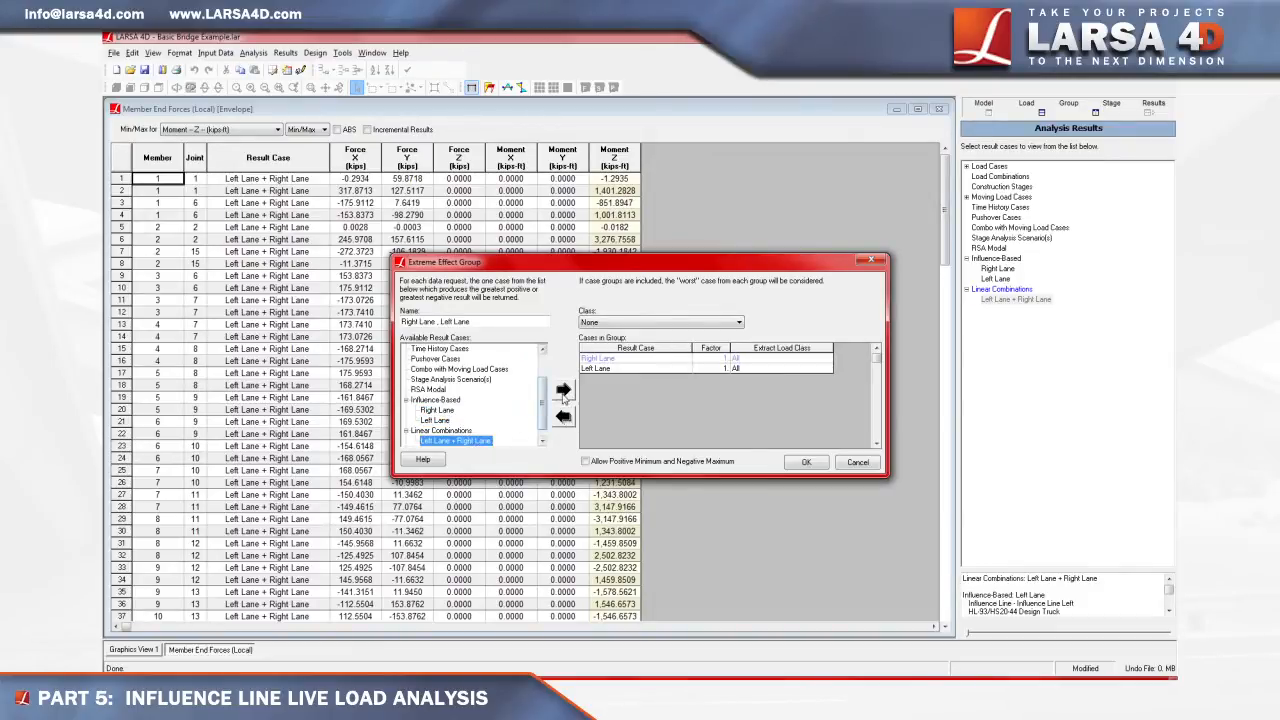
{"action": "left_click", "coordinate": [563, 390]}
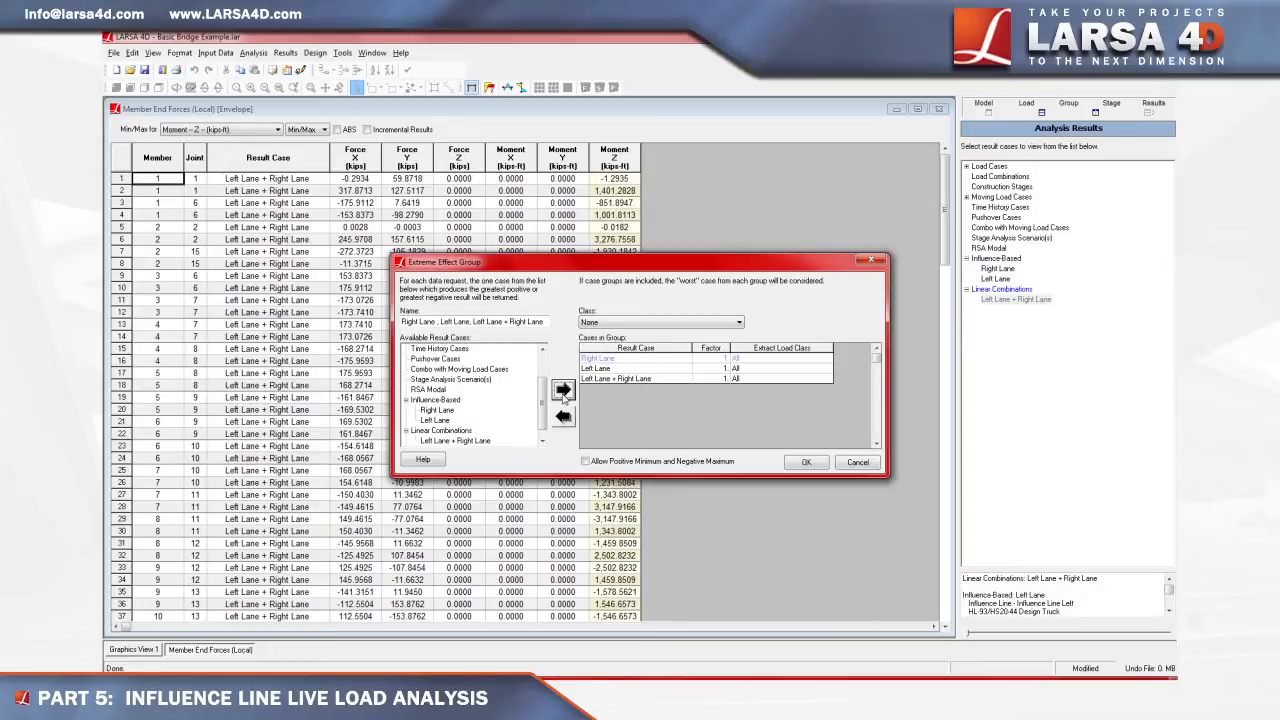
Set the Right Lane and Left Lane factors to 1.2 and create the extreme effect group.
{"action": "left_click", "coordinate": [727, 358]}
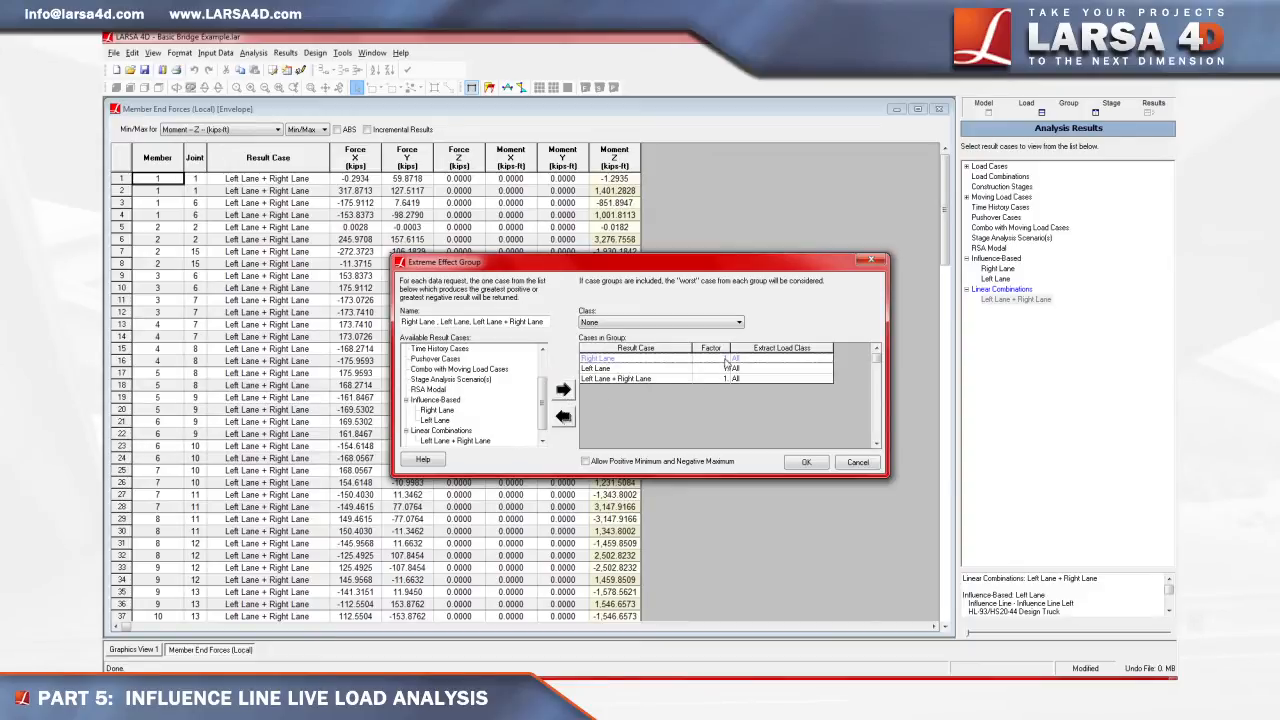
{"action": "type", "text": ".2"}
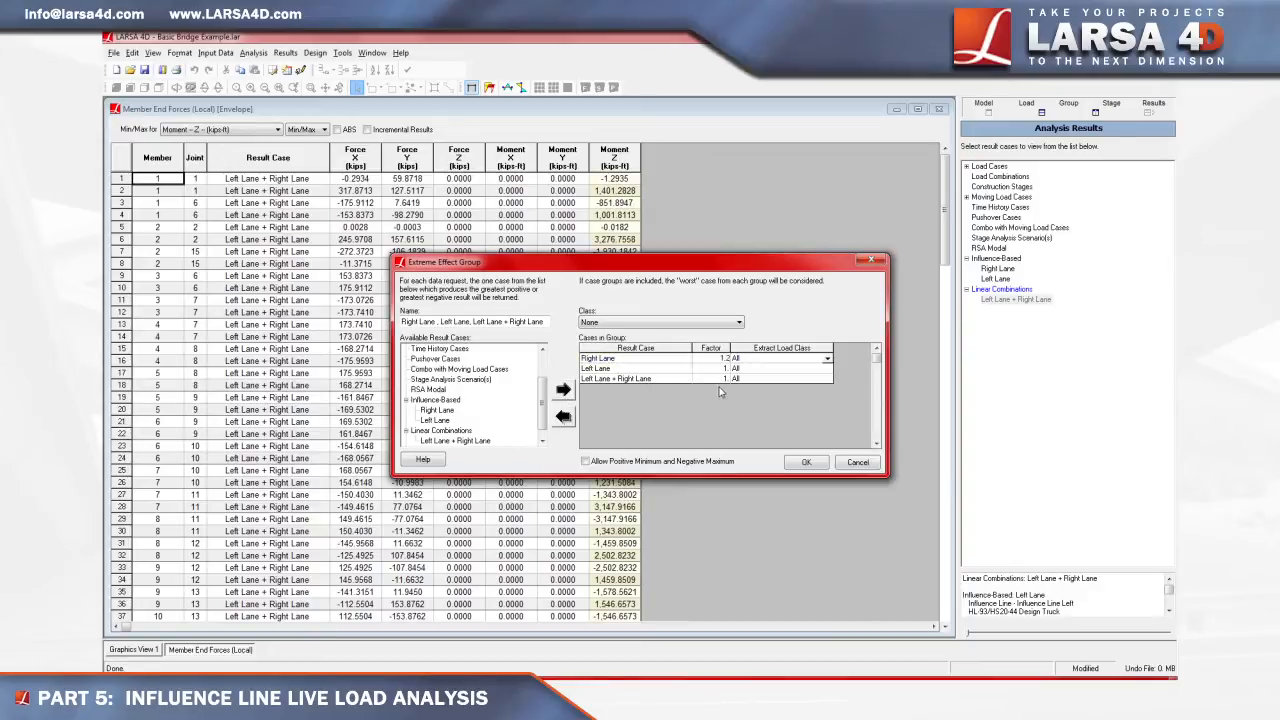
{"action": "left_click", "coordinate": [729, 369]}
{"action": "type", "text": ".2"}
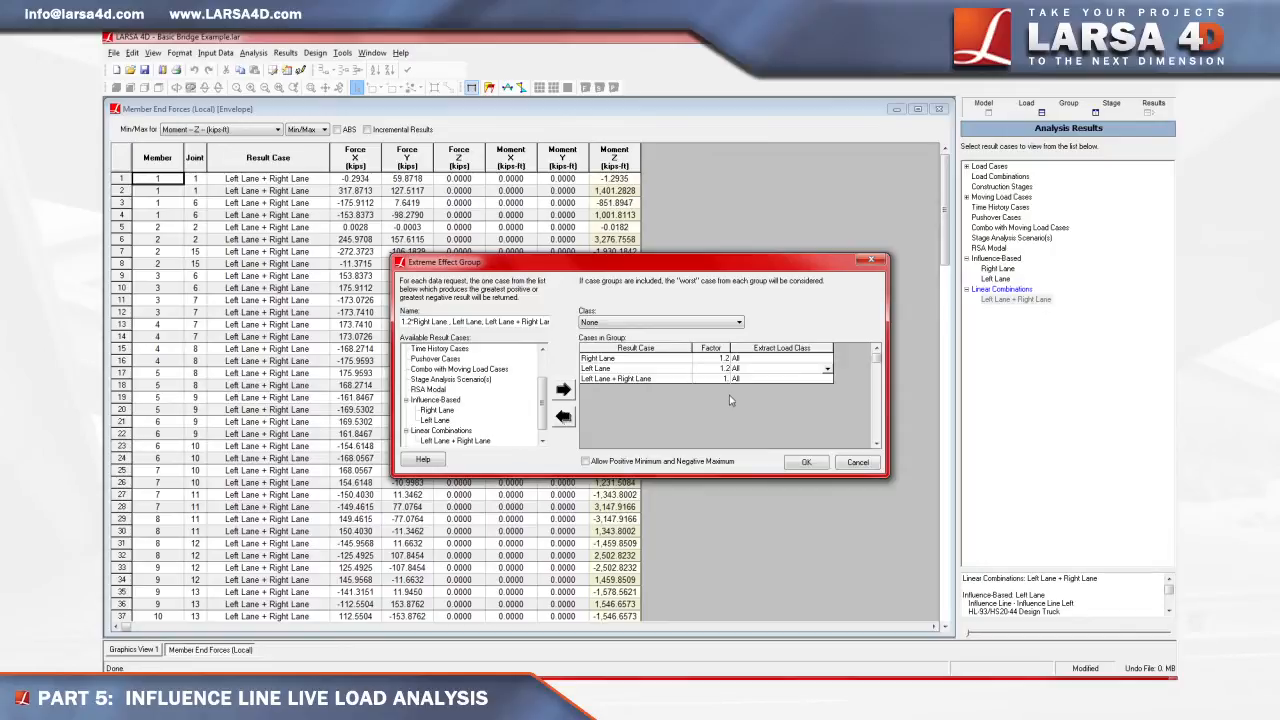
{"action": "left_click", "coordinate": [790, 460]}
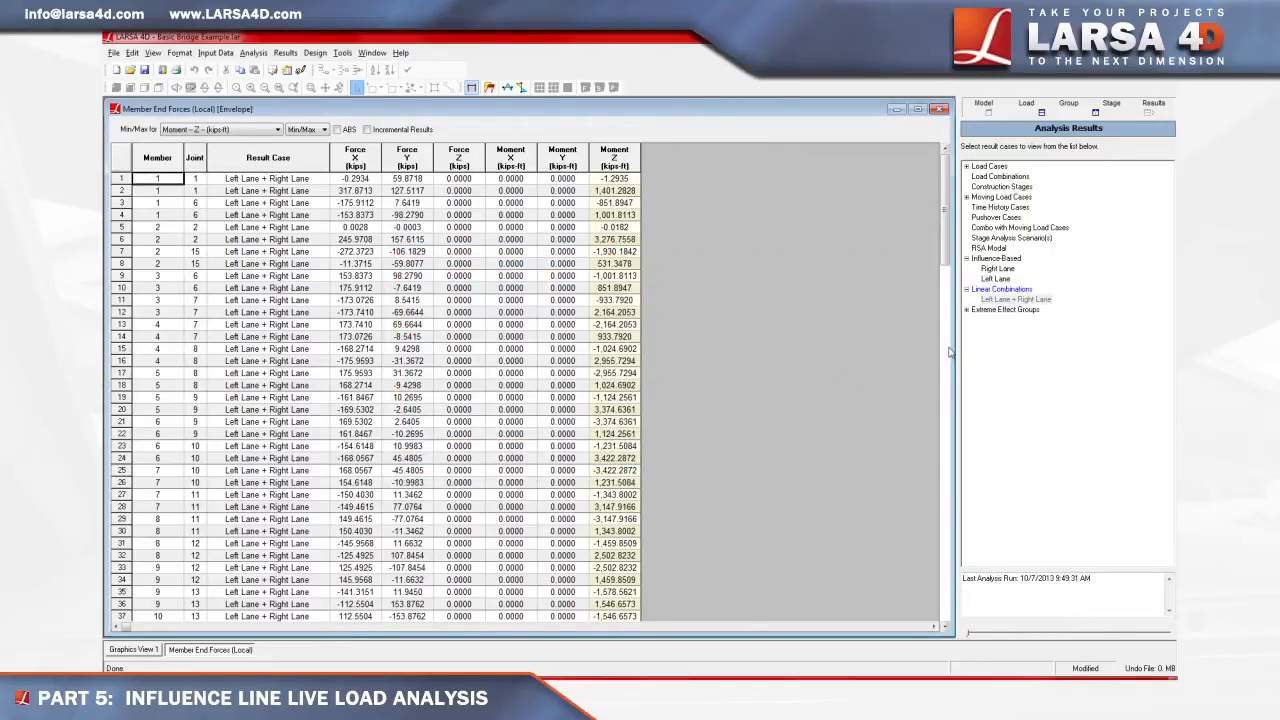
View the extreme effect group's member end forces enveloped for Moment-X, and close the spreadsheet.
{"action": "left_click", "coordinate": [967, 311]}
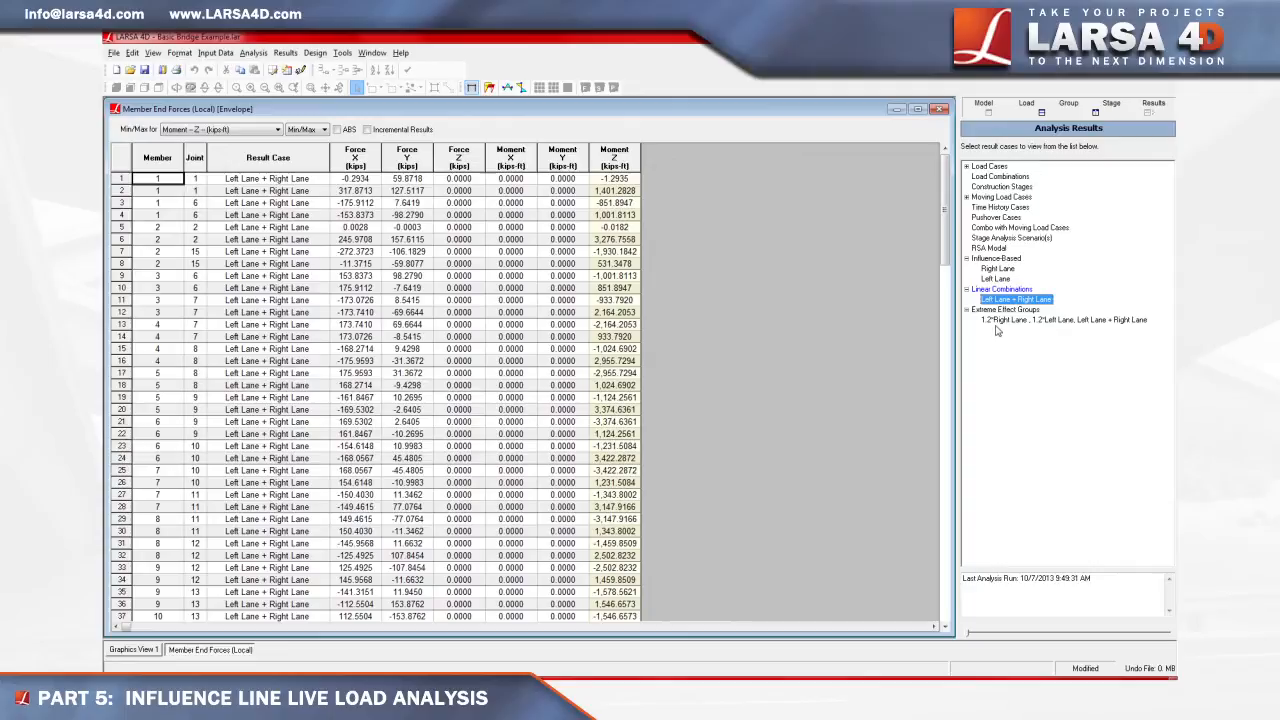
{"action": "left_click", "coordinate": [998, 321]}
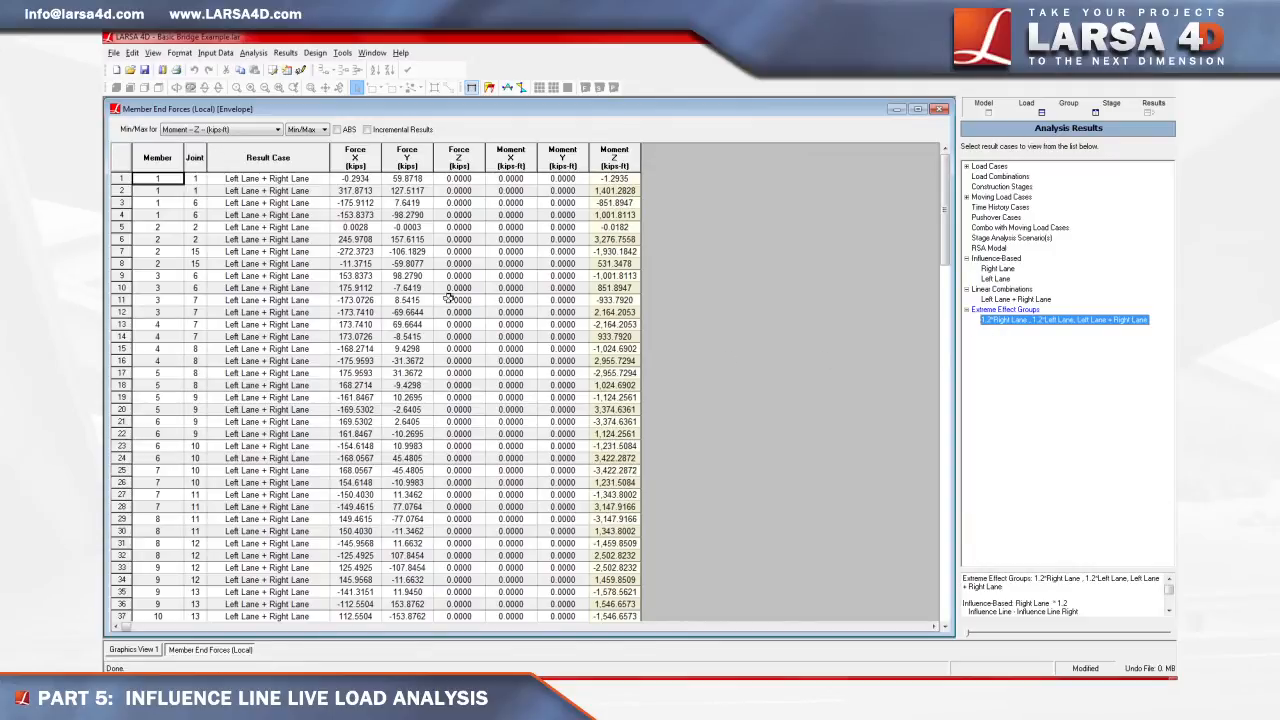
{"action": "left_click", "coordinate": [250, 133]}
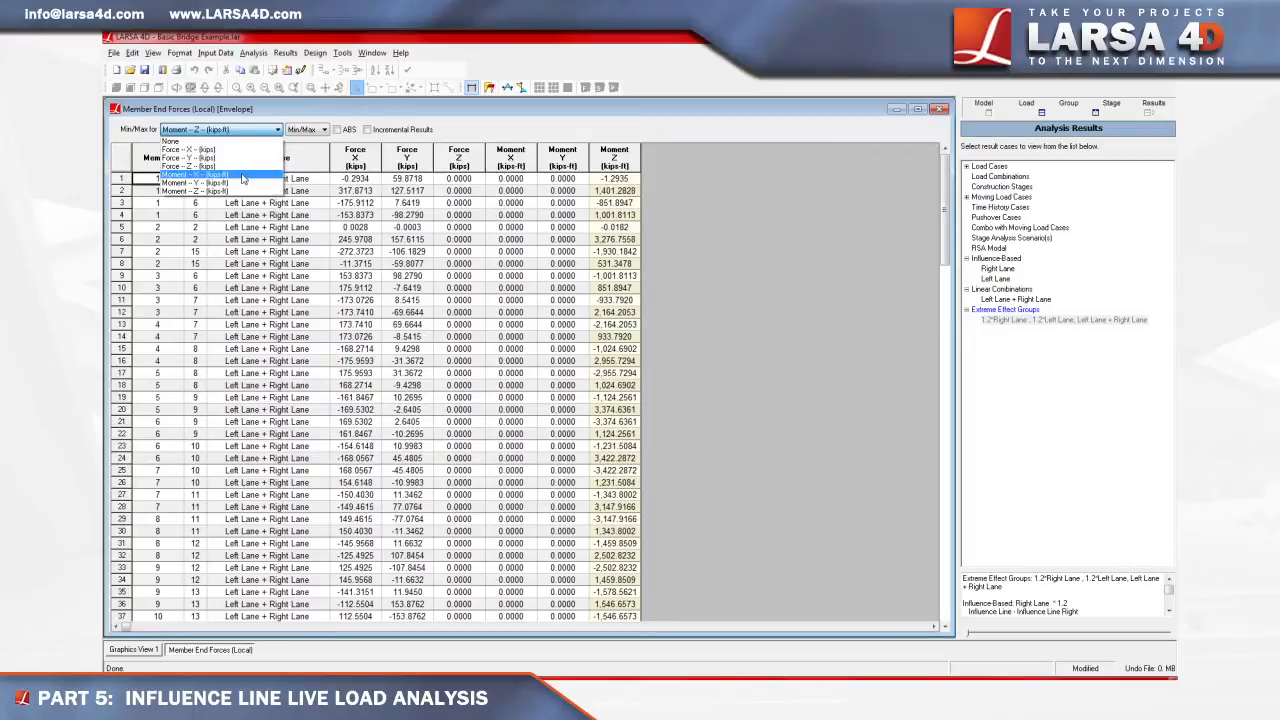
{"action": "left_click", "coordinate": [242, 177]}
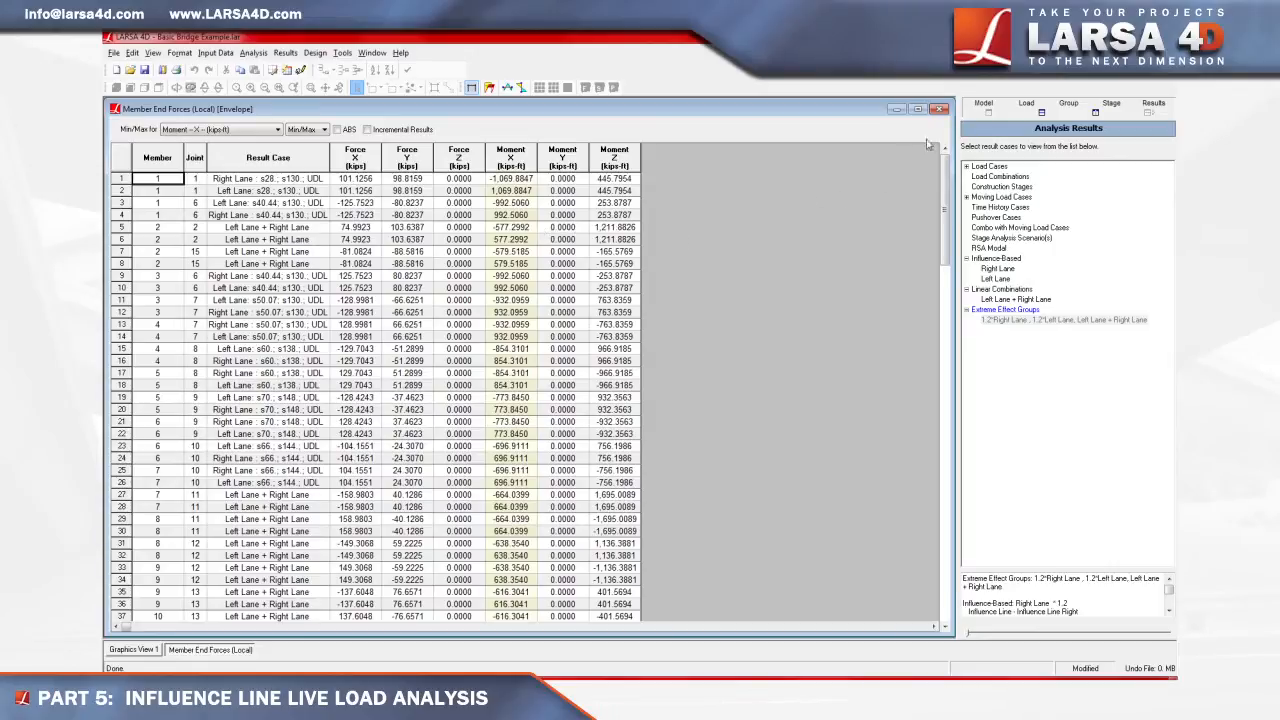
{"action": "left_click", "coordinate": [940, 108]}
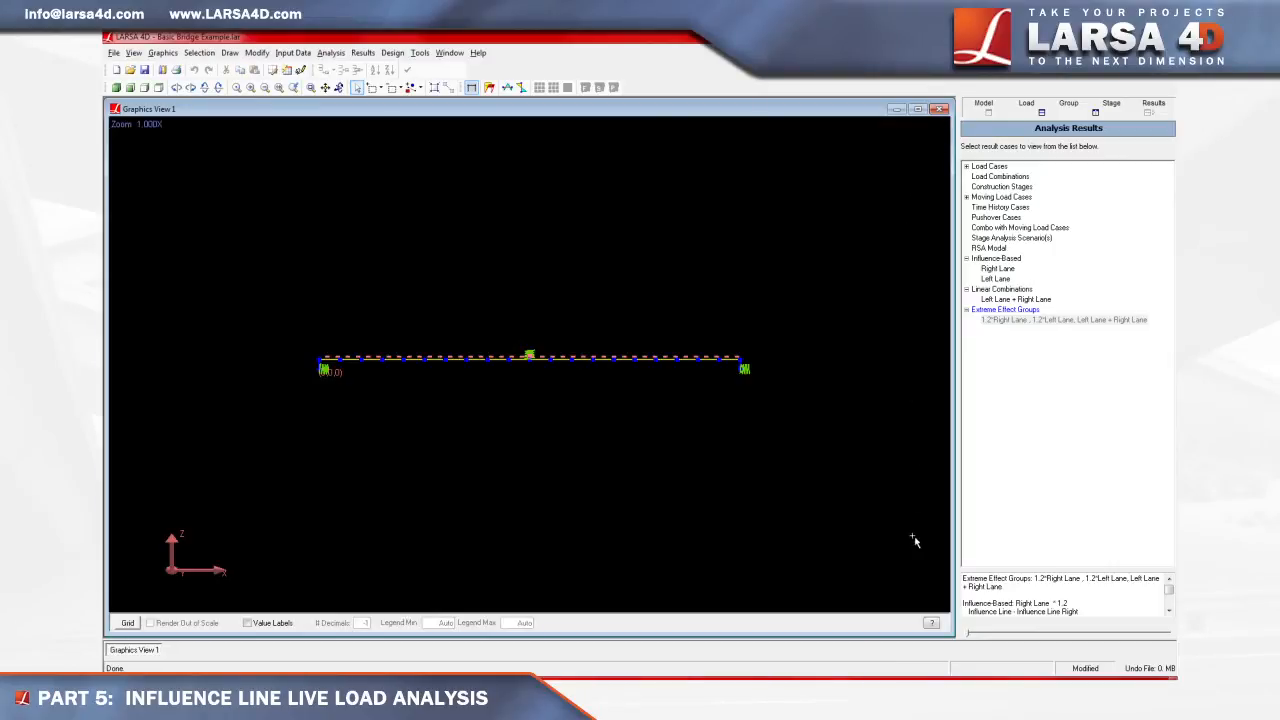